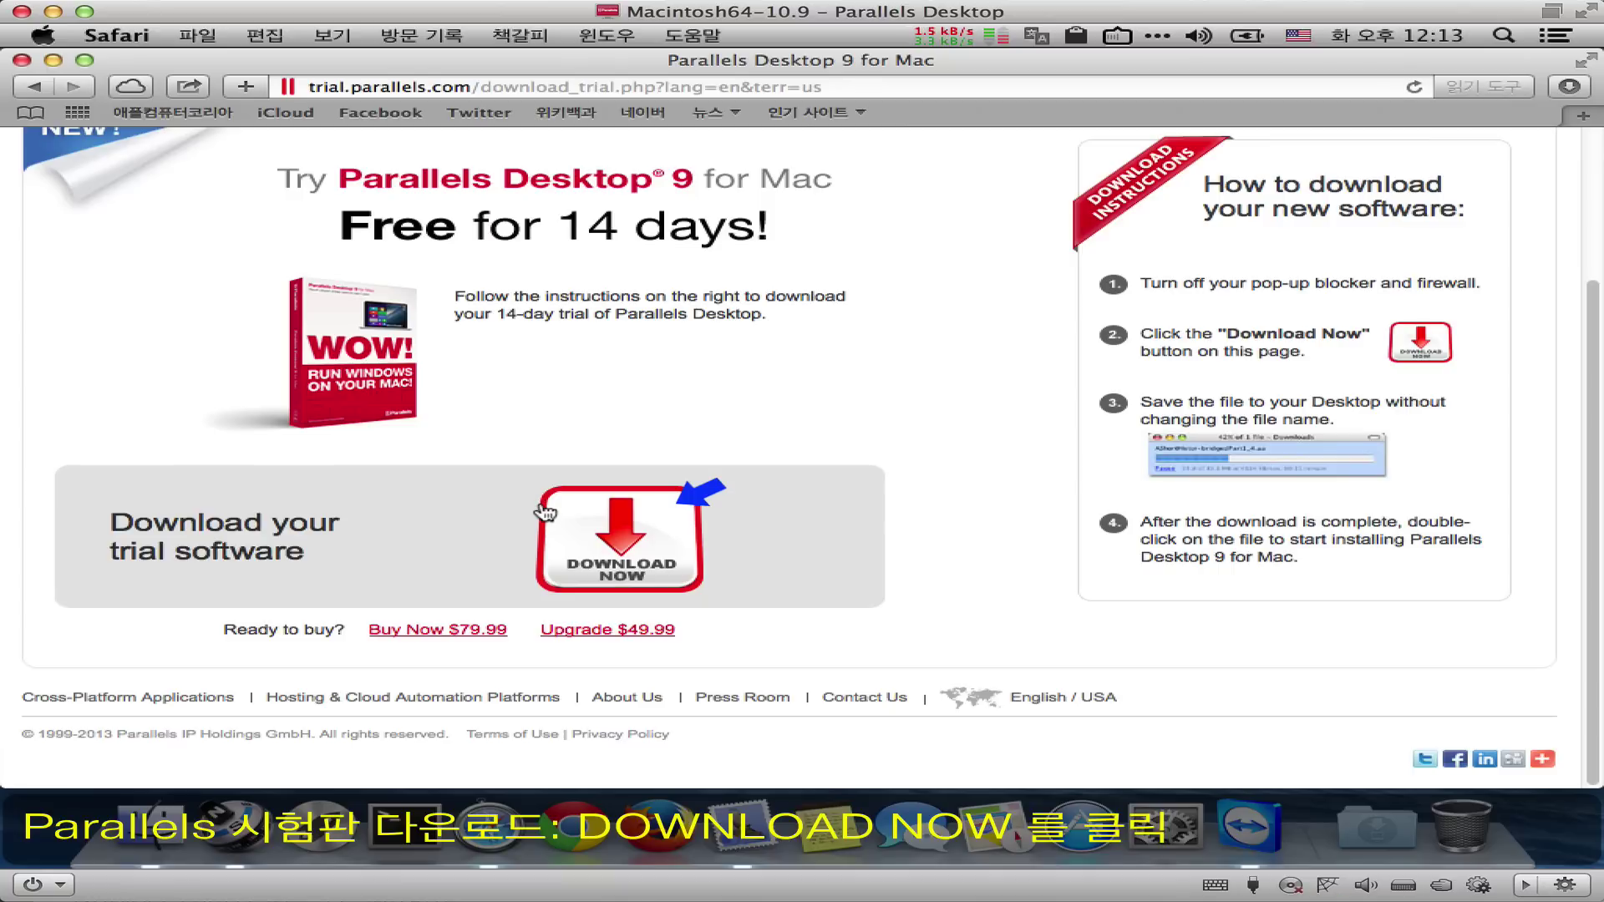
# - Download the Parallels Desktop 9 trial .dmg and check it in the Downloads stack
pyautogui.scroll(1, 545, 512)
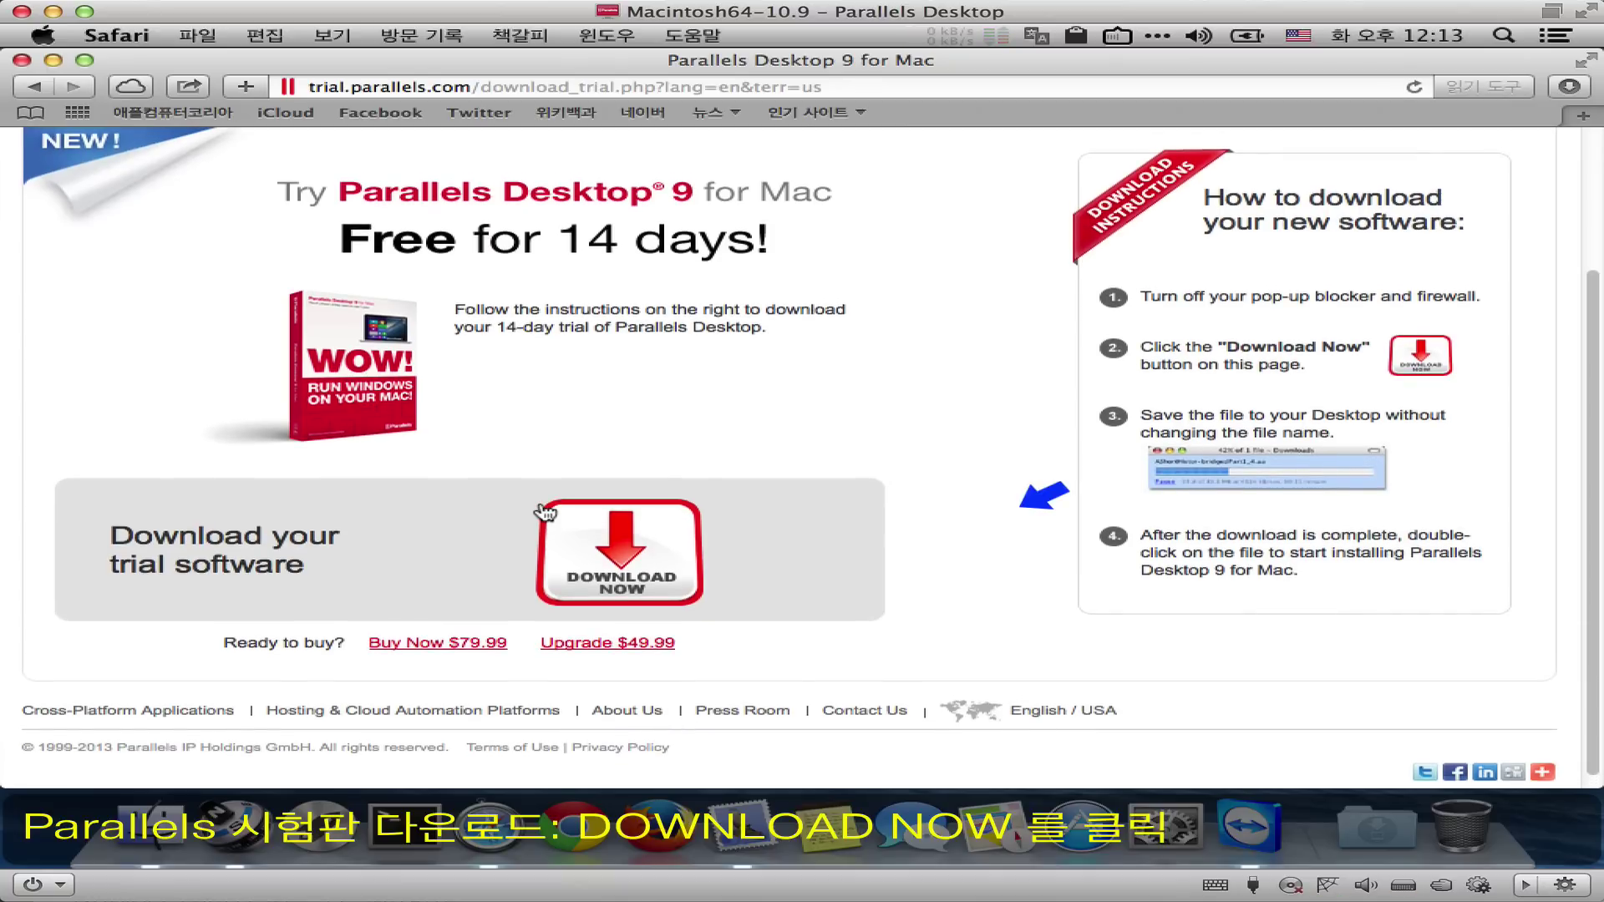
pyautogui.click(641, 553)
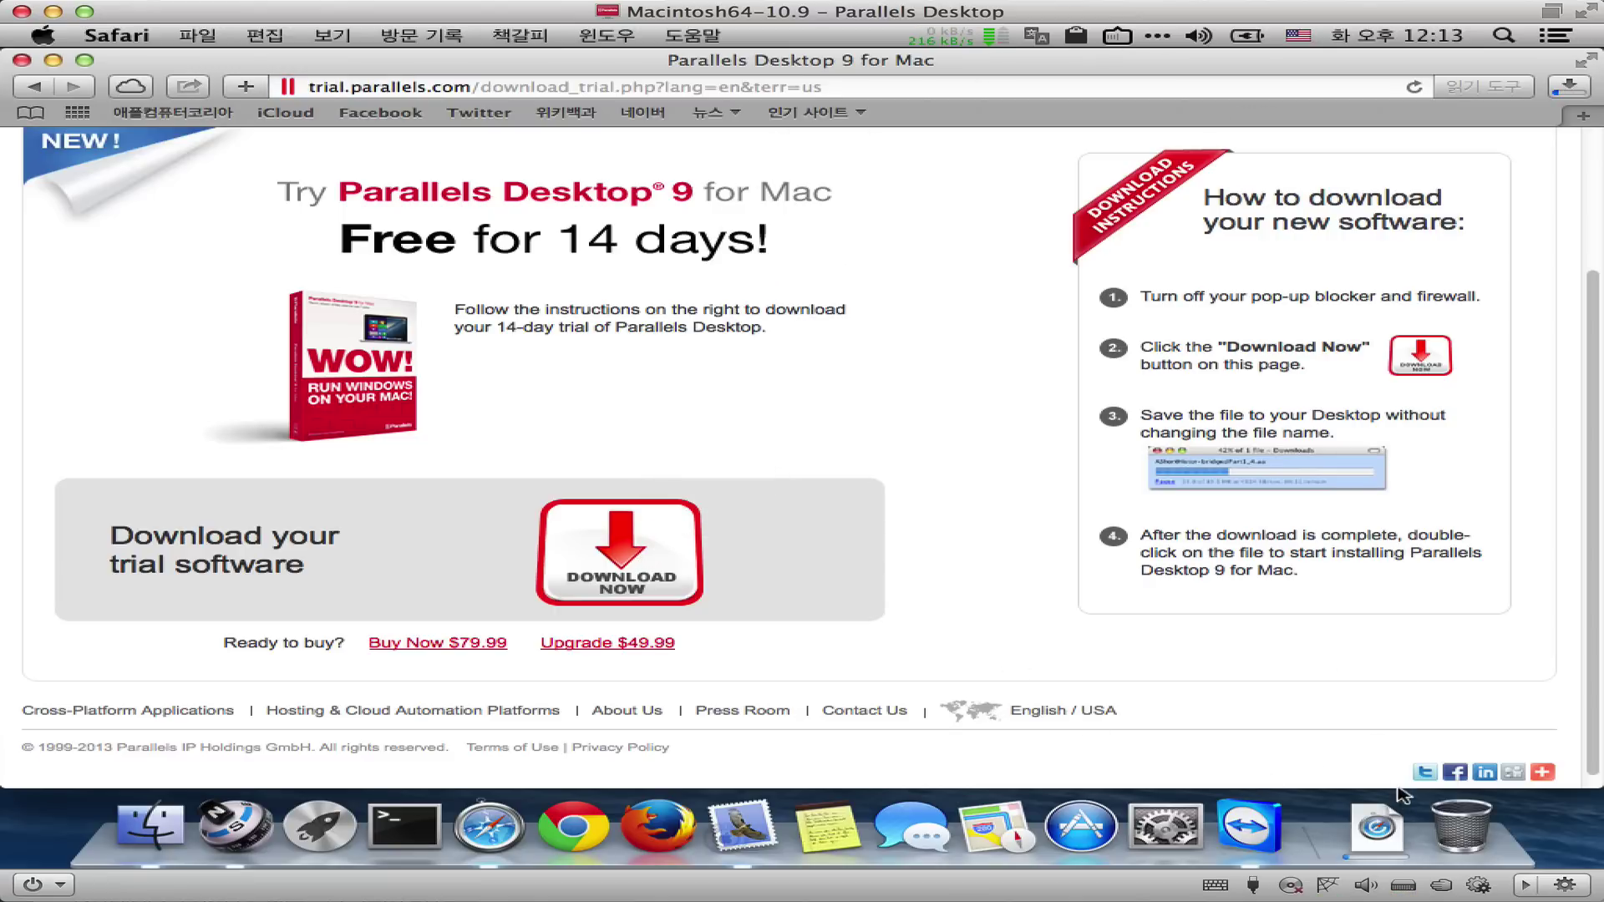
pyautogui.click(1357, 825)
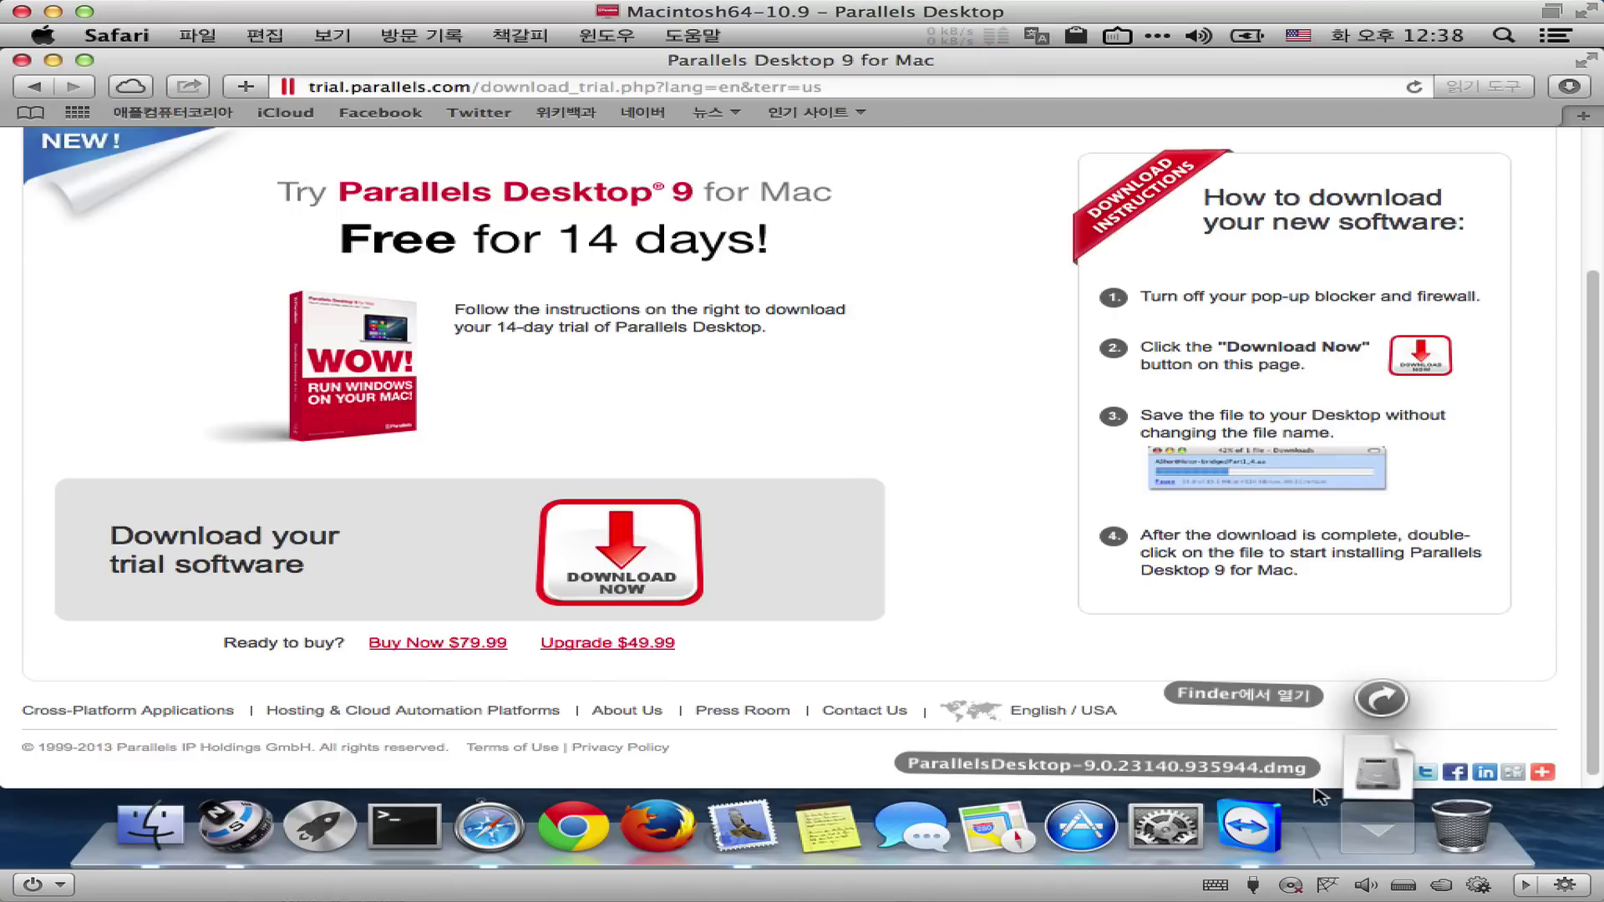
# - In Path Finder's Downloads folder, mount ParallelsDesktop-9.0.23140.935944.dmg to show the installer
pyautogui.click(1375, 829)
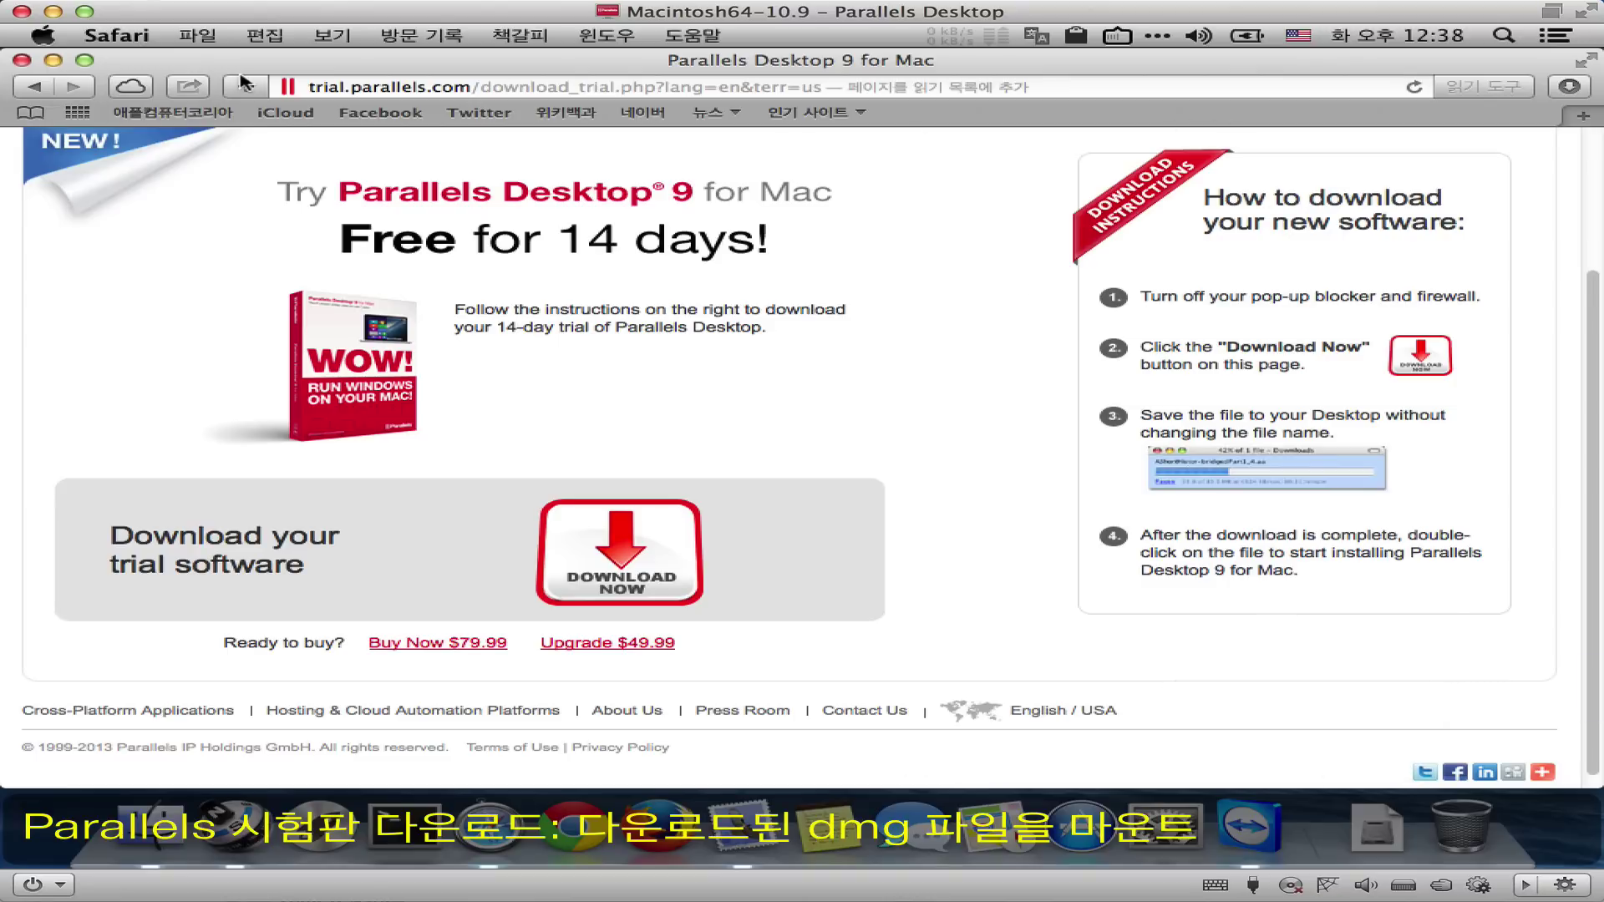
pyautogui.click(53, 60)
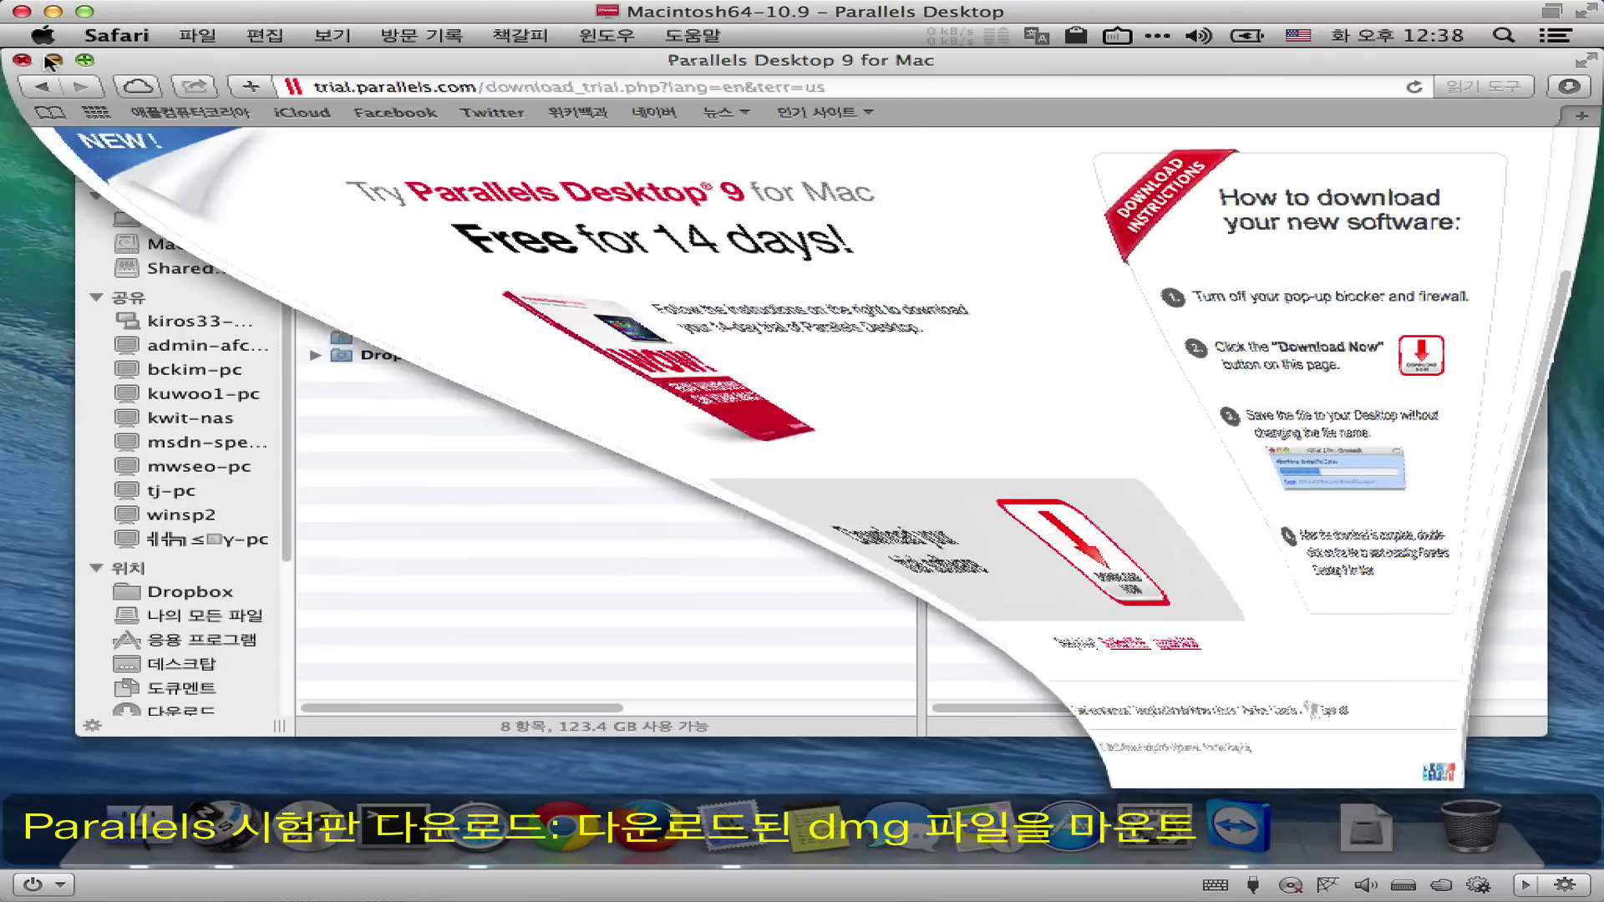
pyautogui.click(404, 422)
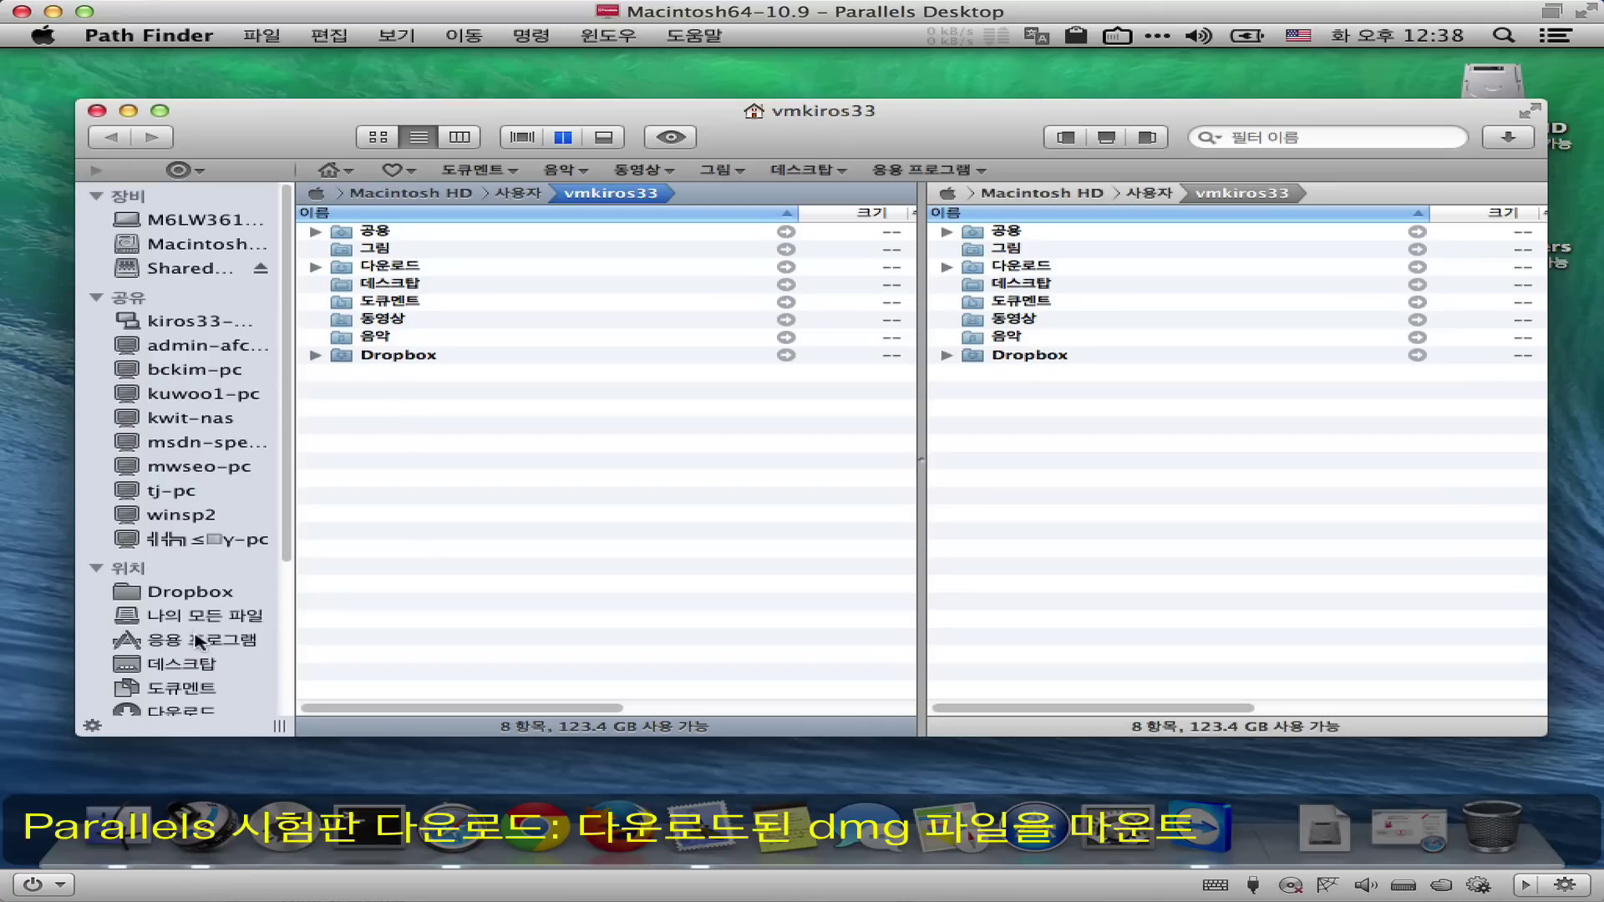
pyautogui.click(194, 709)
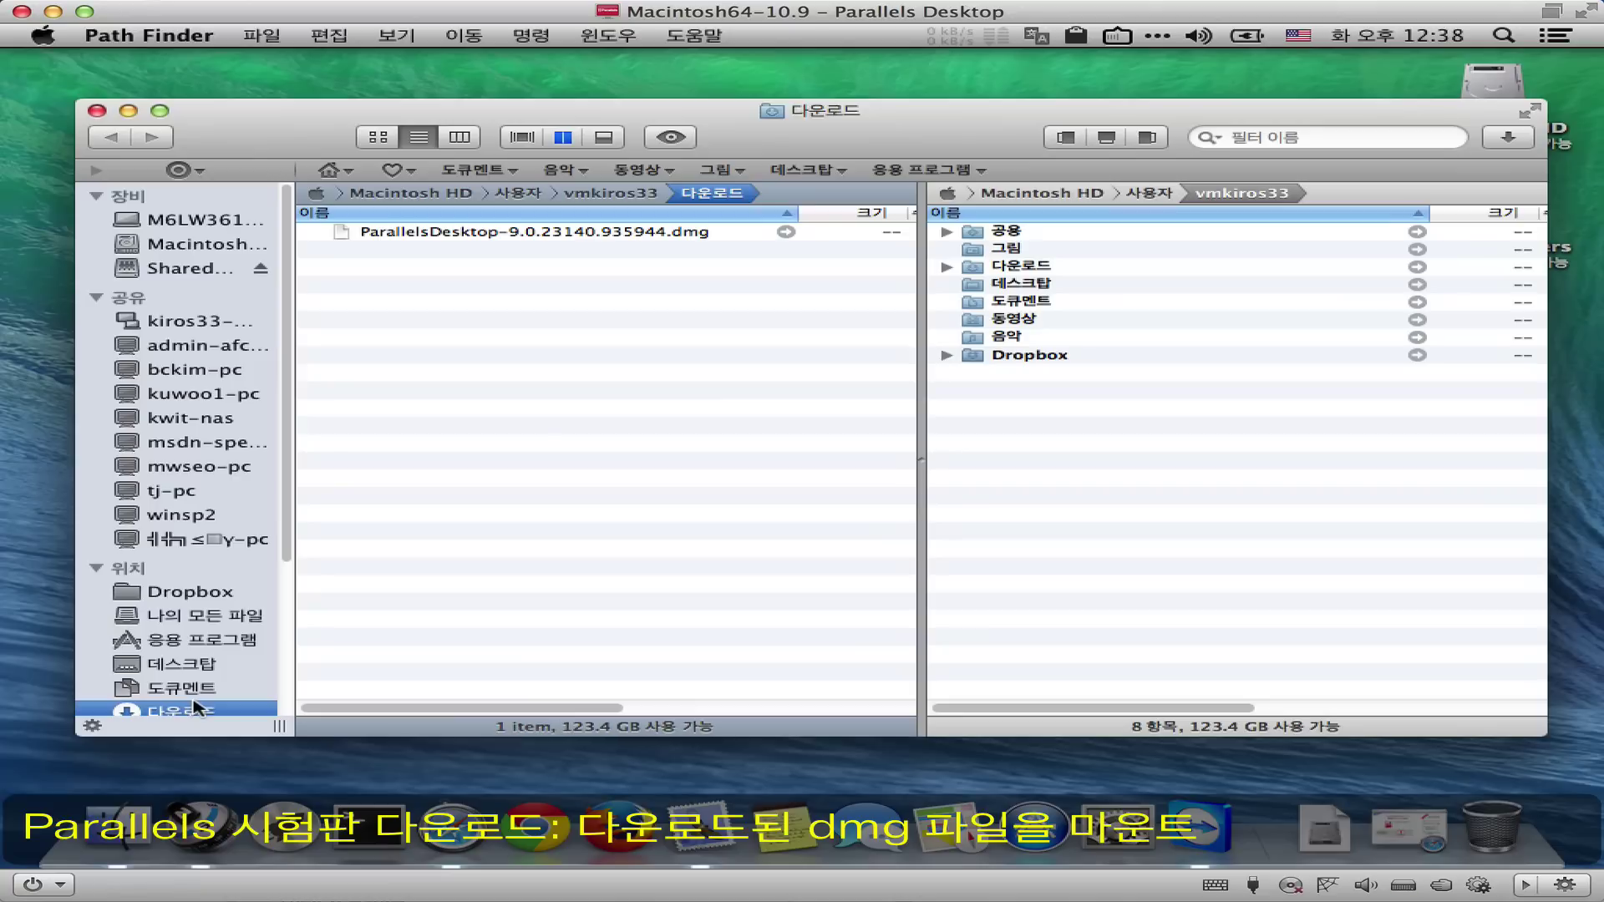
pyautogui.click(494, 232)
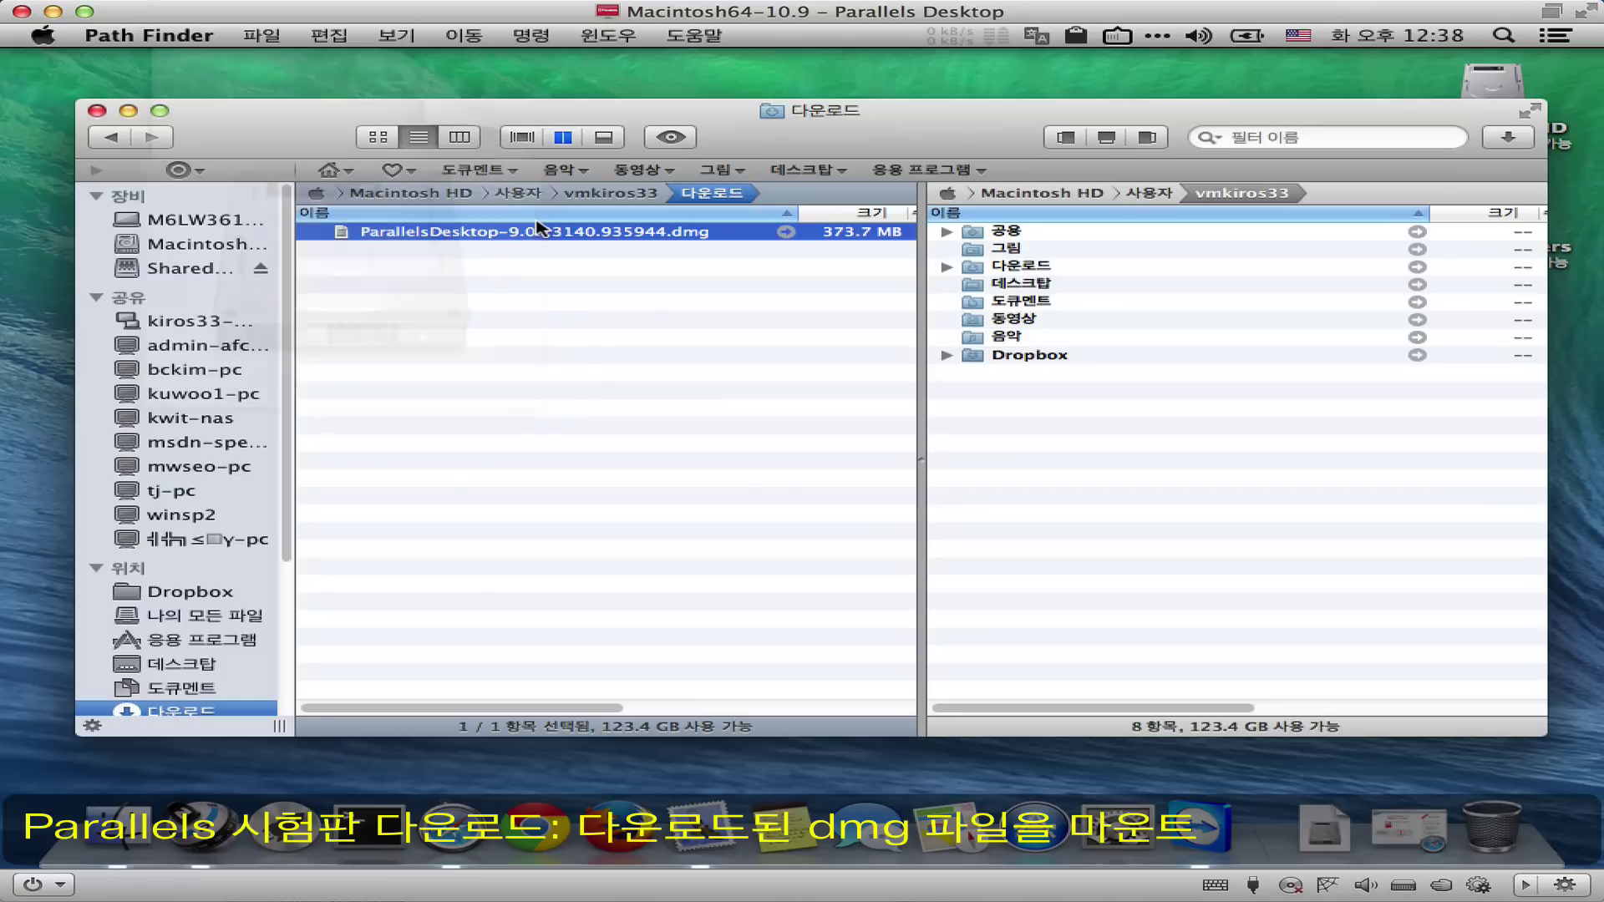
pyautogui.doubleClick(537, 231)
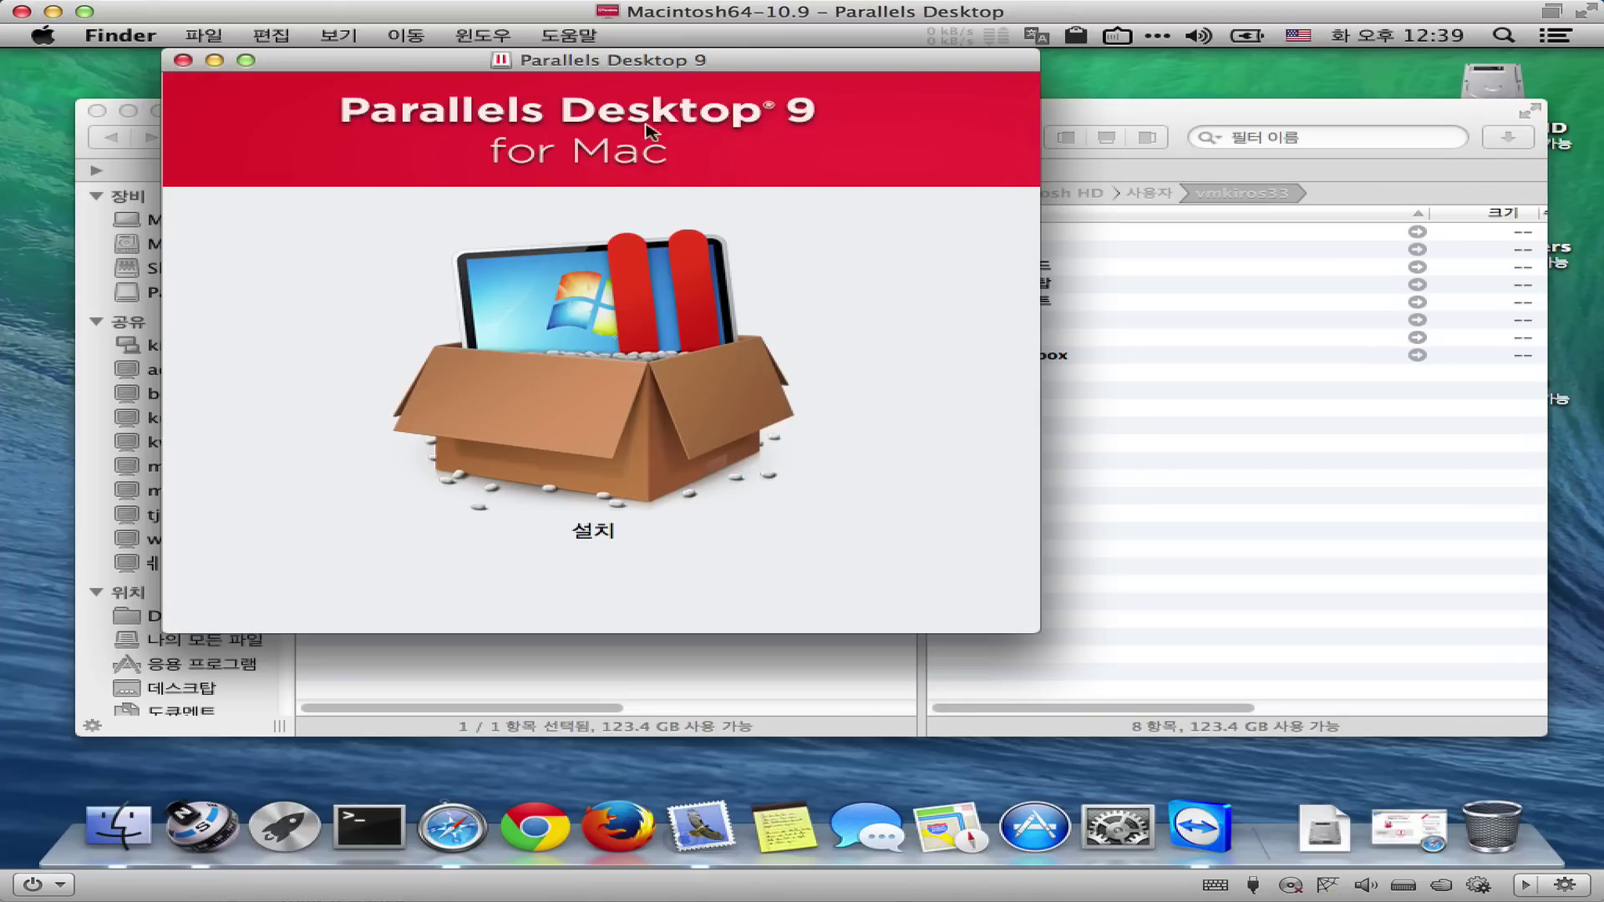
# - Launch the Parallels Desktop installer package and approve the Gatekeeper alert
pyautogui.moveTo(640, 64); pyautogui.dragTo(1083, 143)
pyautogui.click(1072, 447)
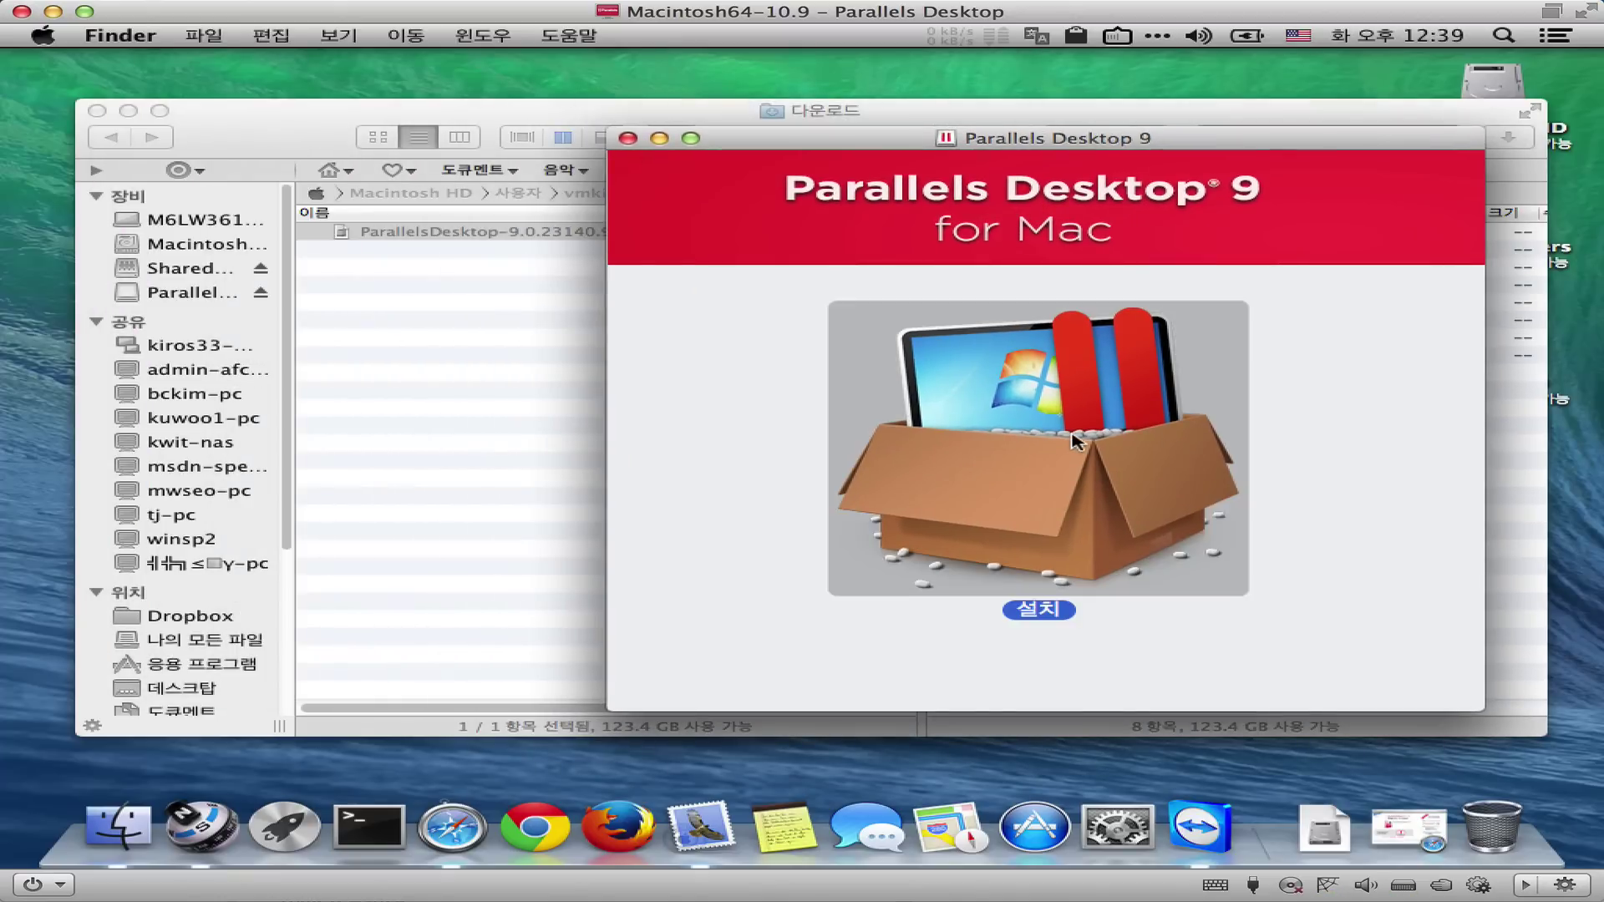
pyautogui.doubleClick(1053, 430)
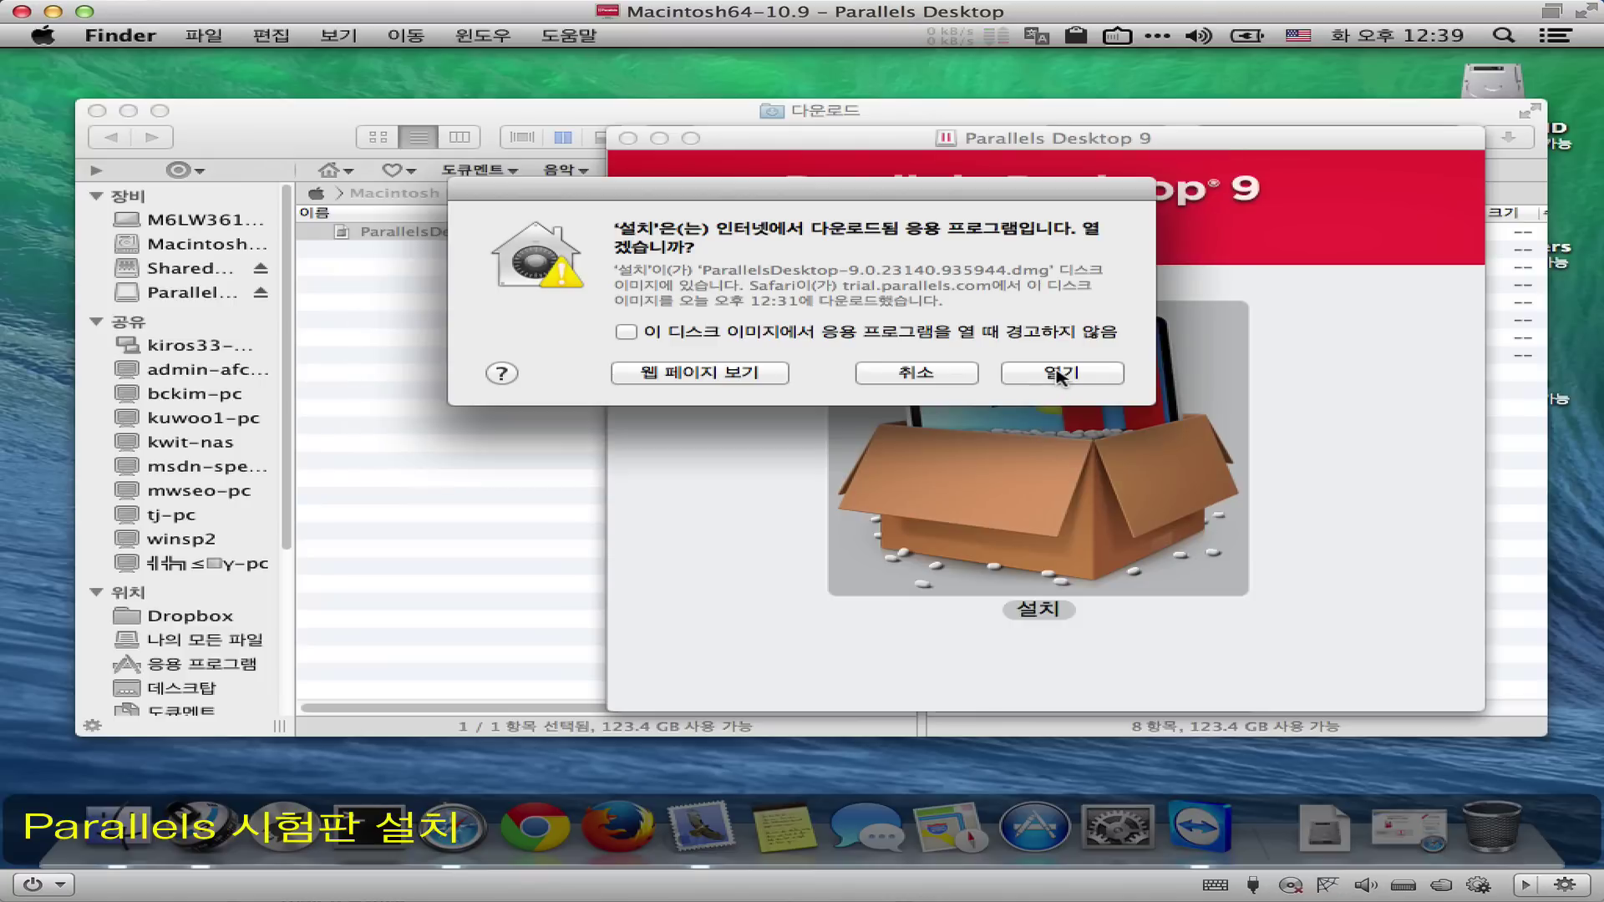
pyautogui.click(1059, 375)
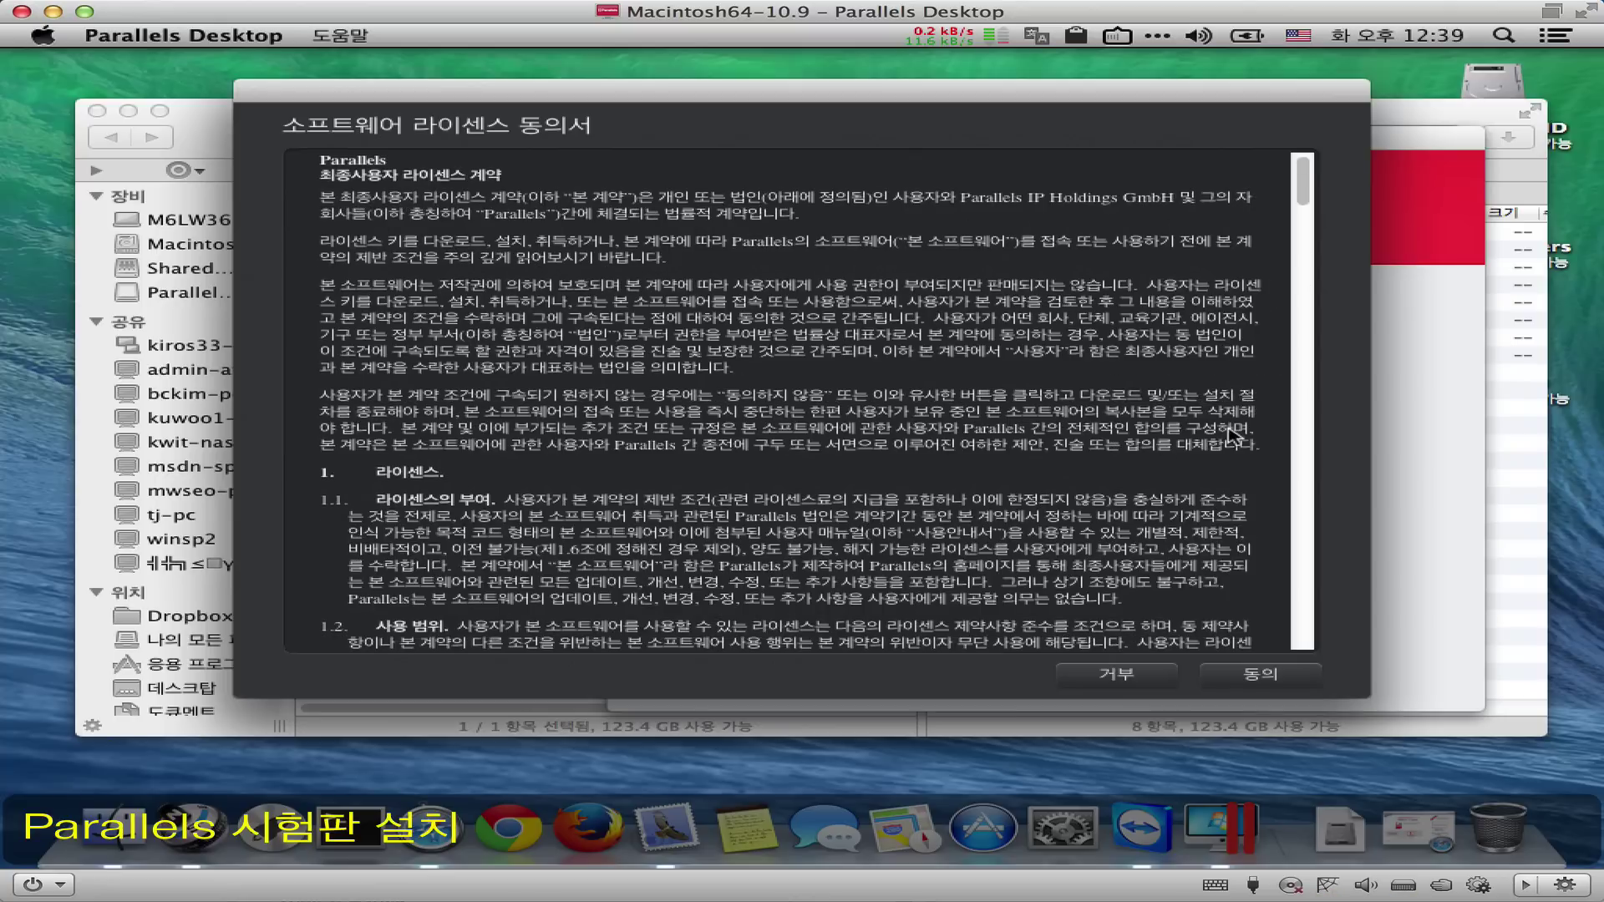
# - Accept the license agreement and authorise the install with the administrator password
pyautogui.click(1263, 675)
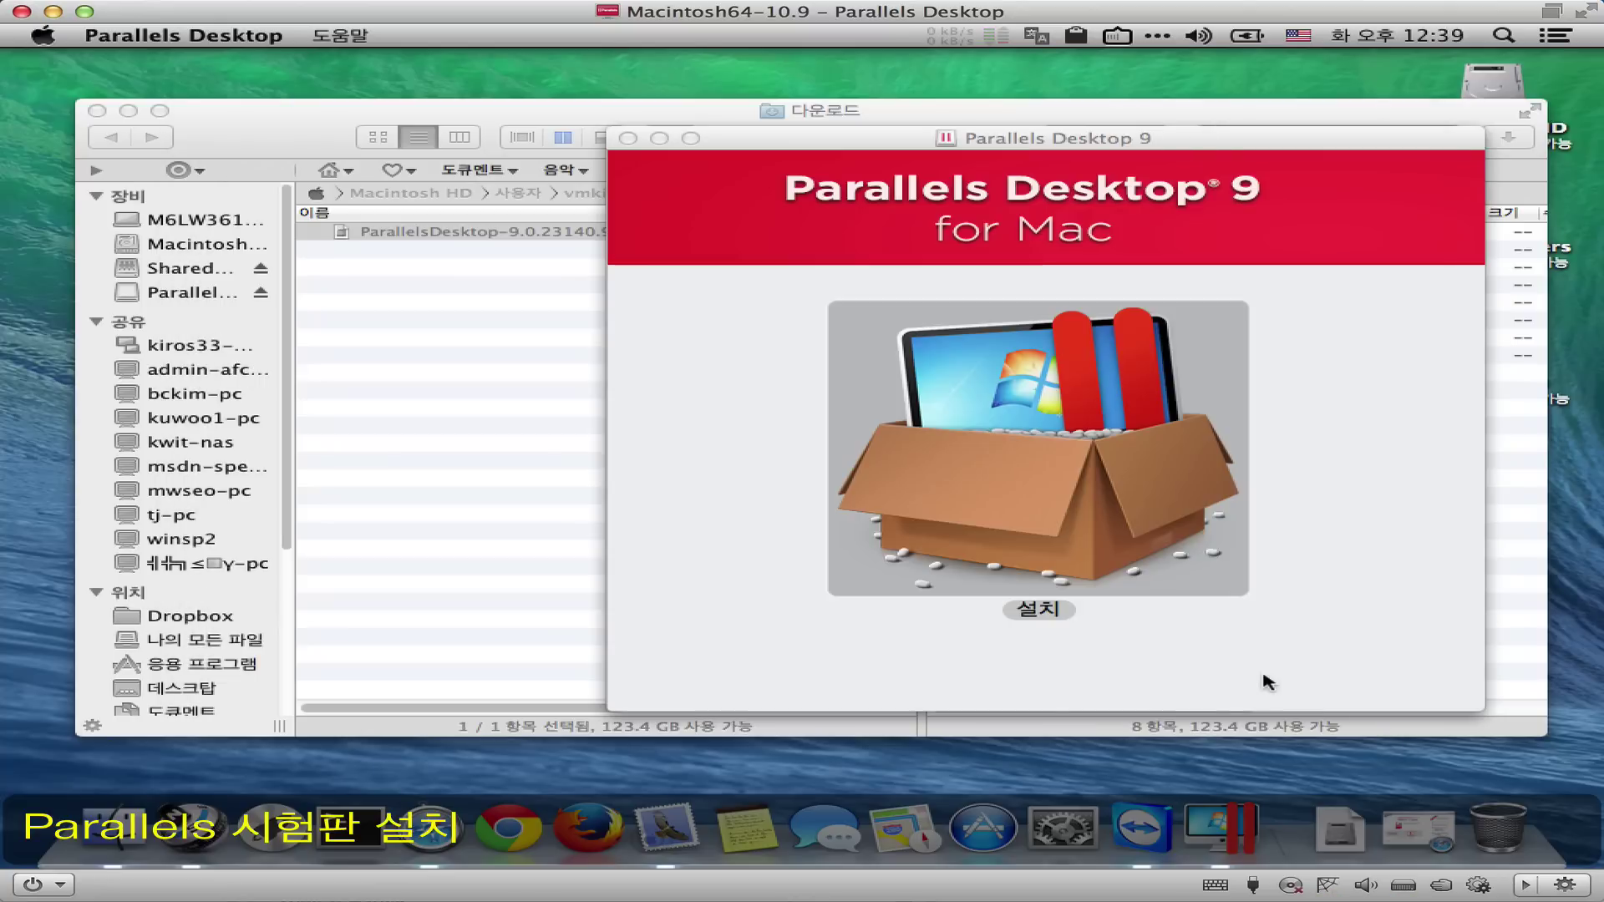
pyautogui.doubleClick(1044, 457)
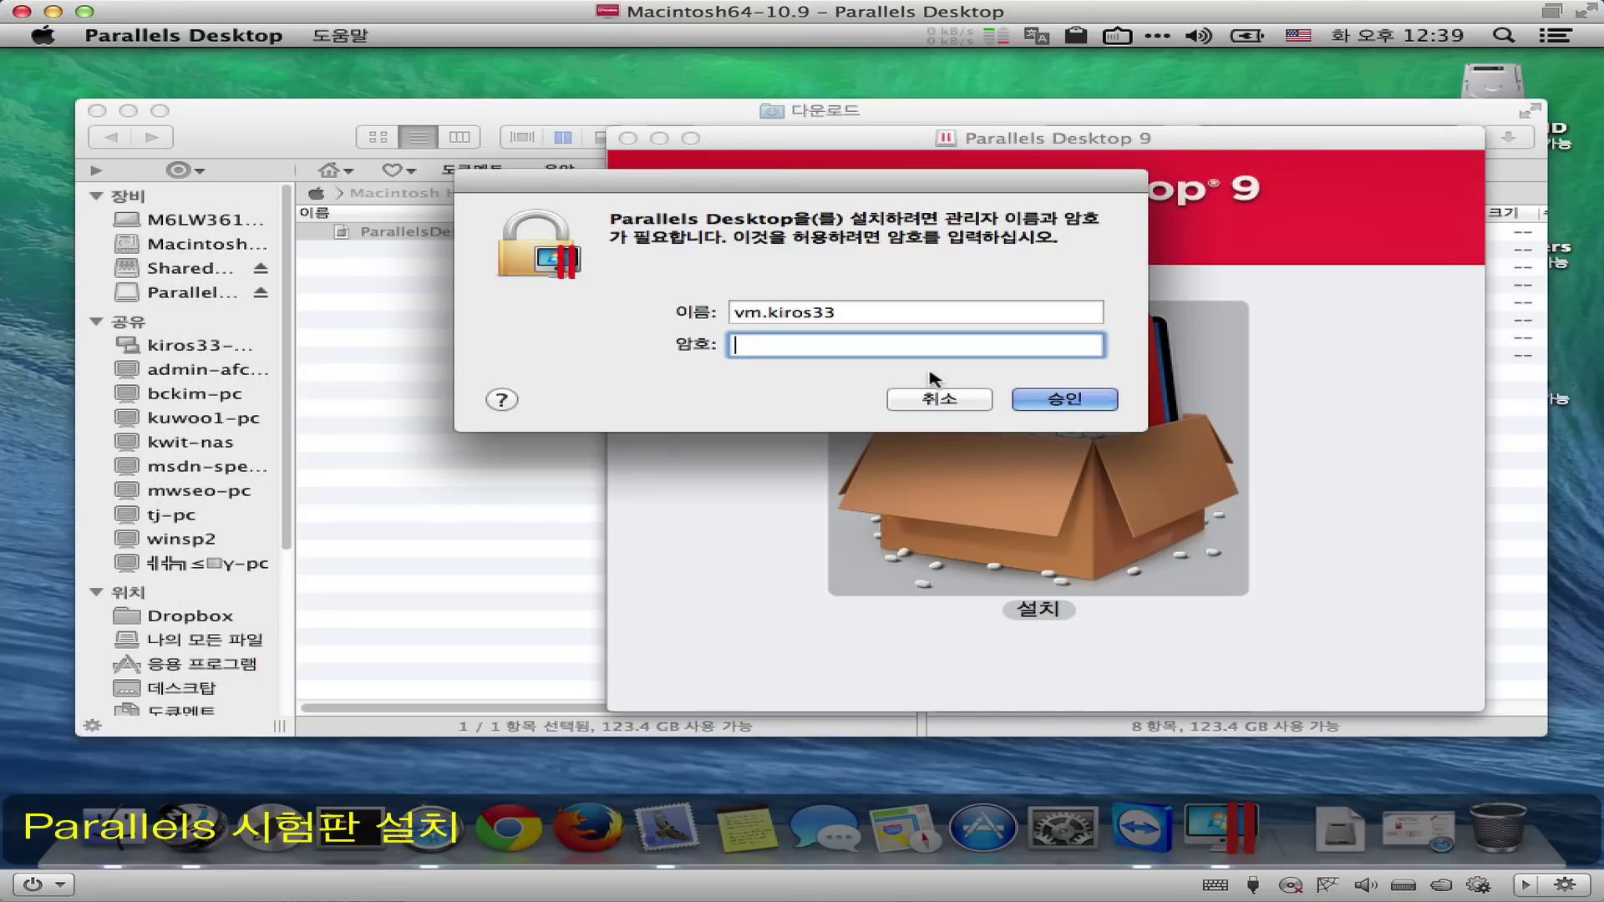
pyautogui.press('Return')
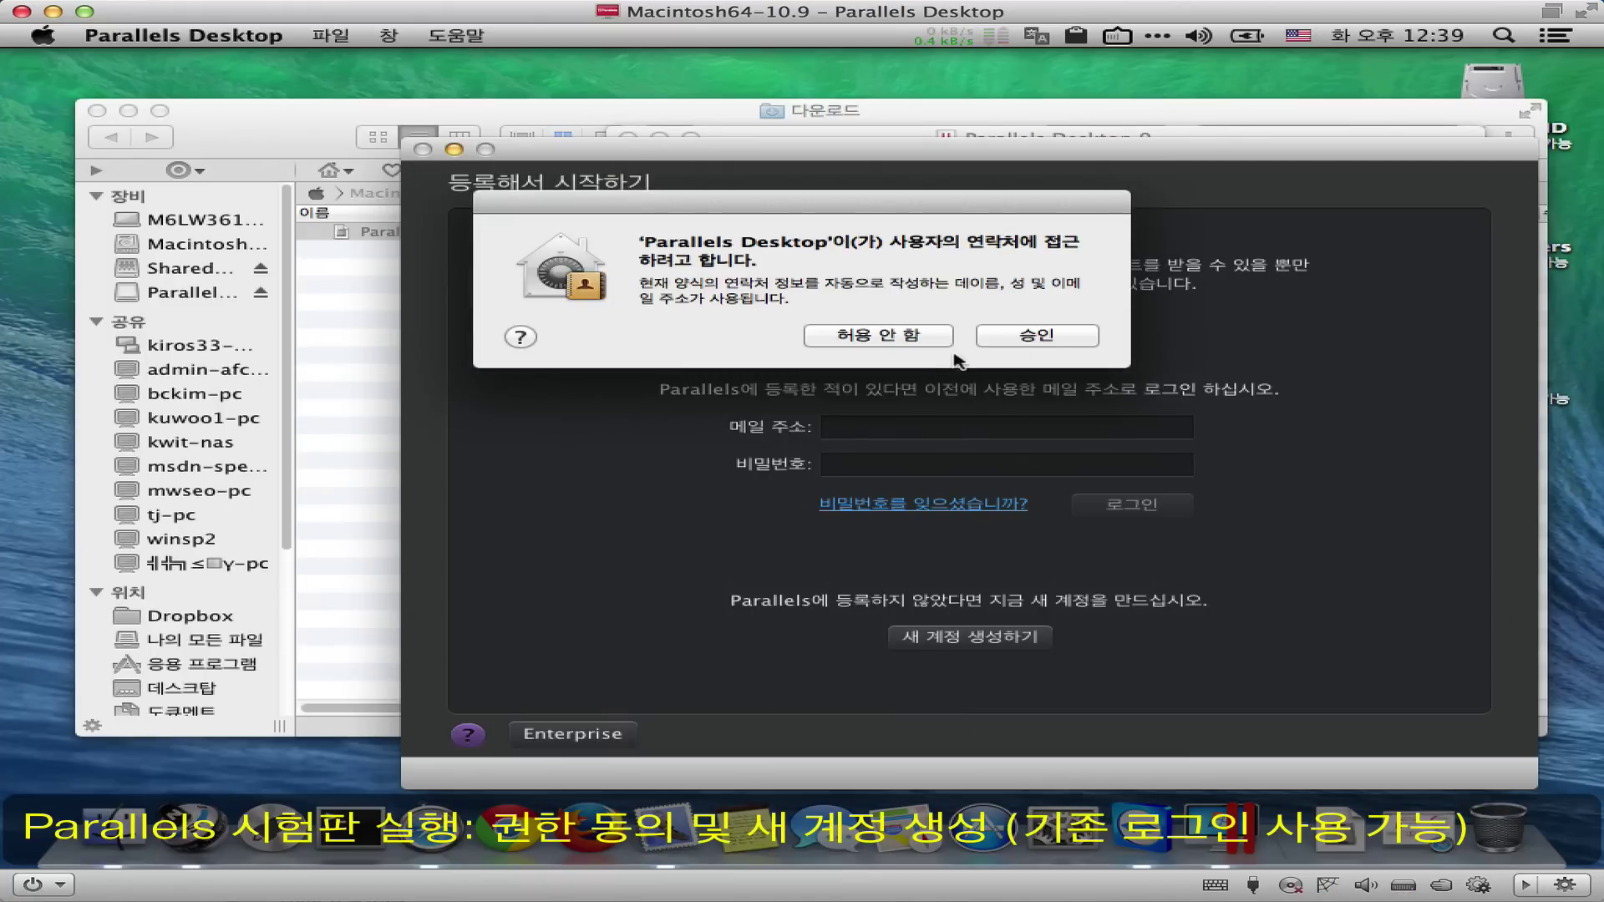
# - Allow Parallels contacts access, then clear the e-mail typed into the sign-in form
pyautogui.click(1046, 335)
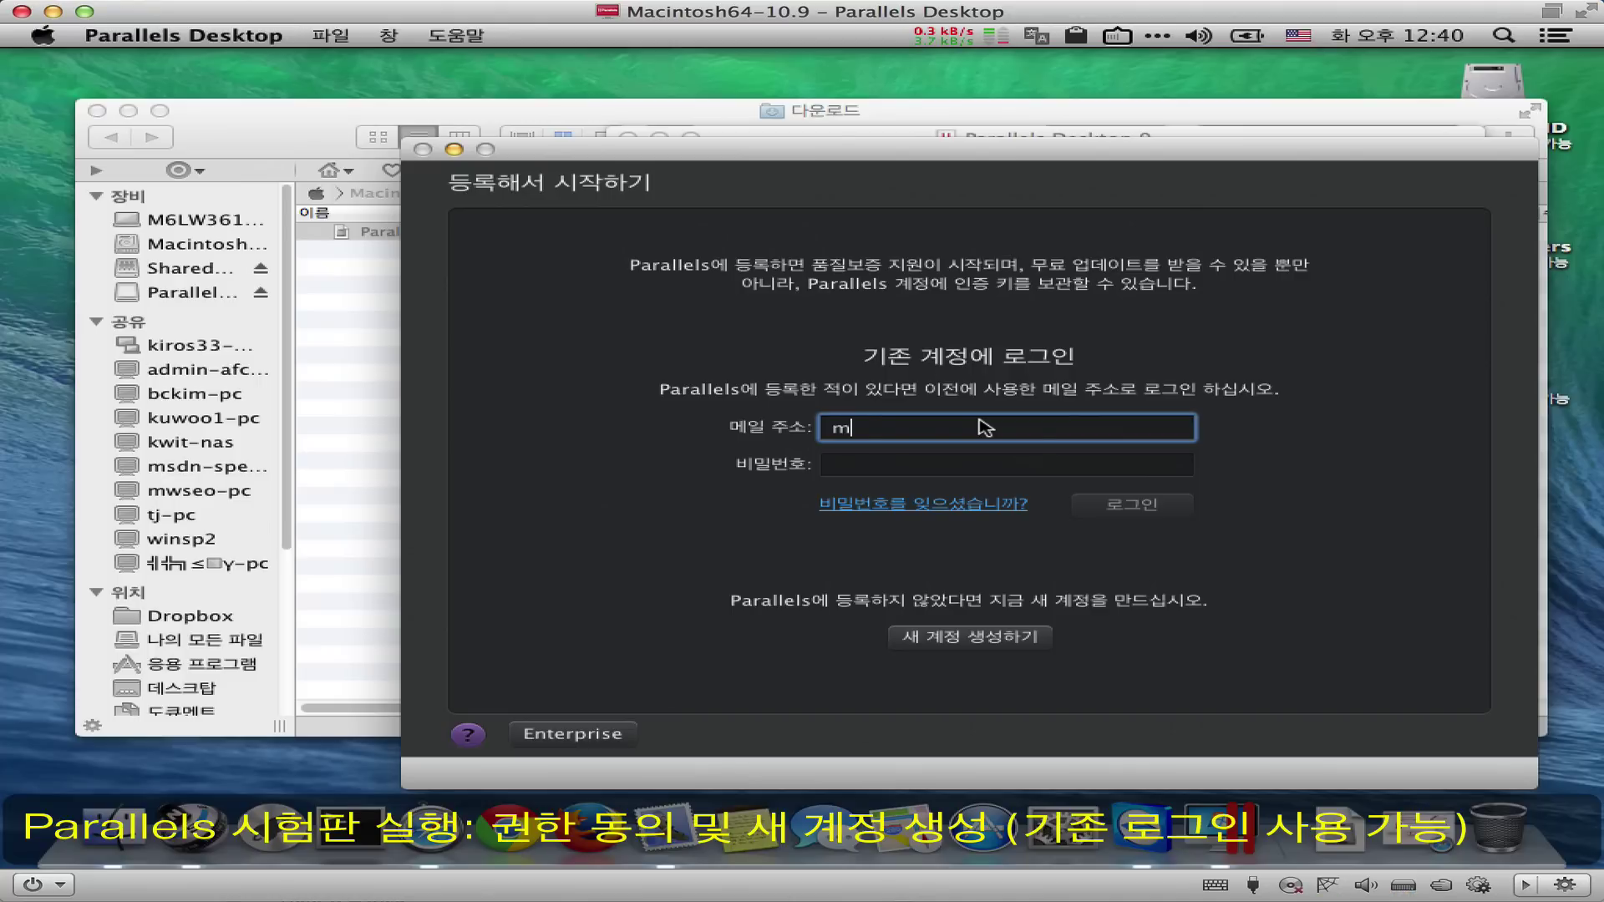
pyautogui.write('ail')
pyautogui.press('BackSpace')
pyautogui.press('BackSpace')
pyautogui.press('BackSpace')
pyautogui.press('BackSpace')
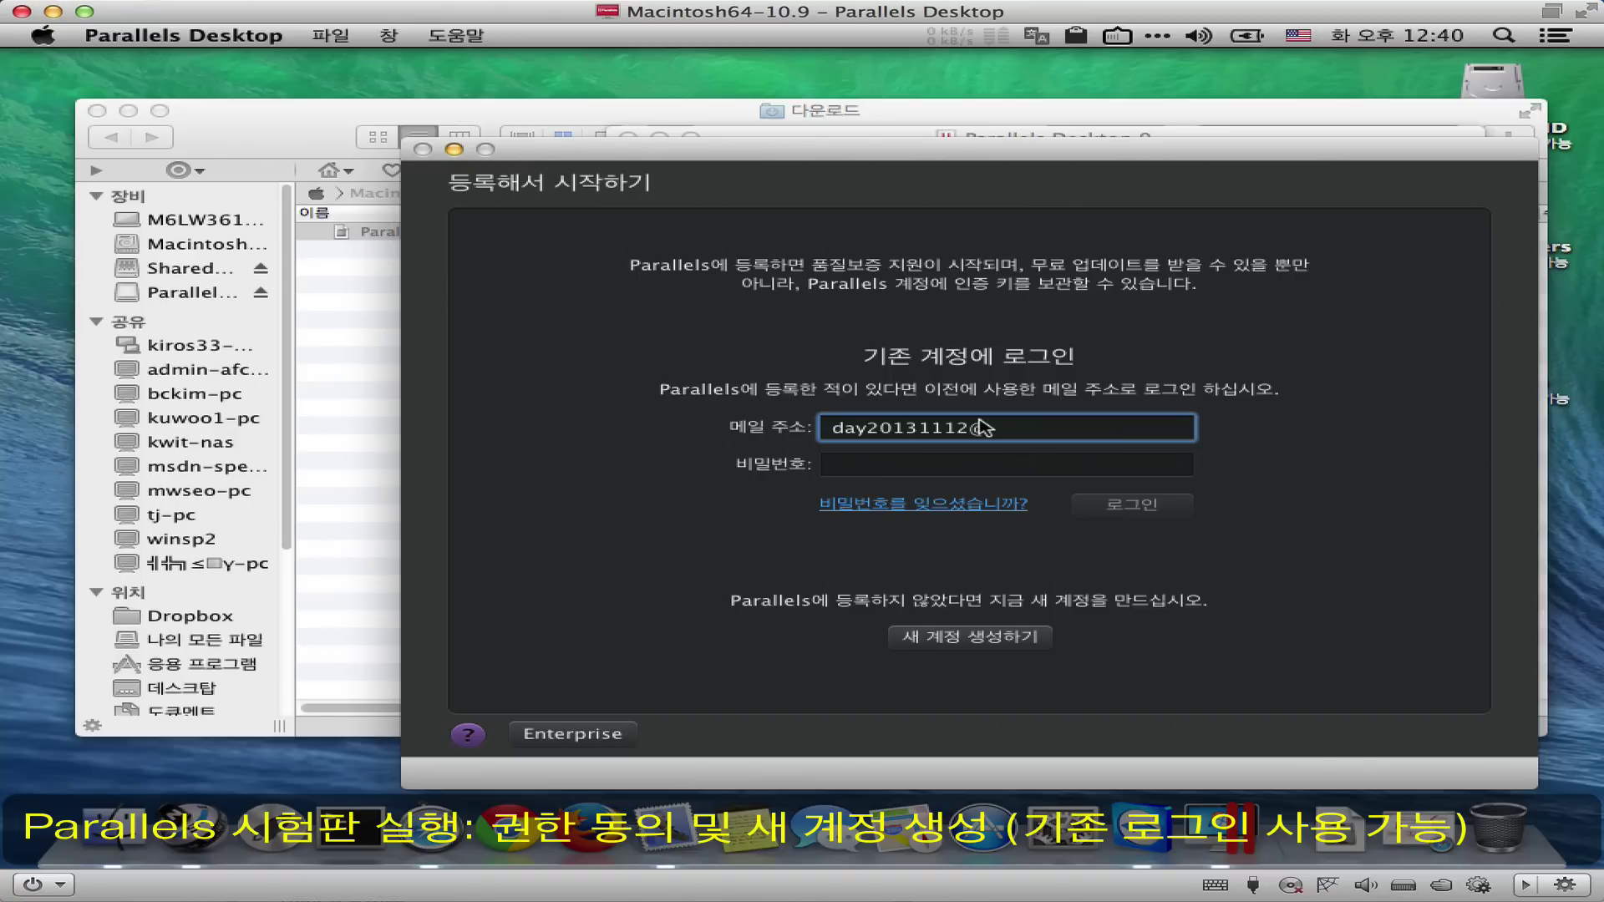
pyautogui.click(969, 466)
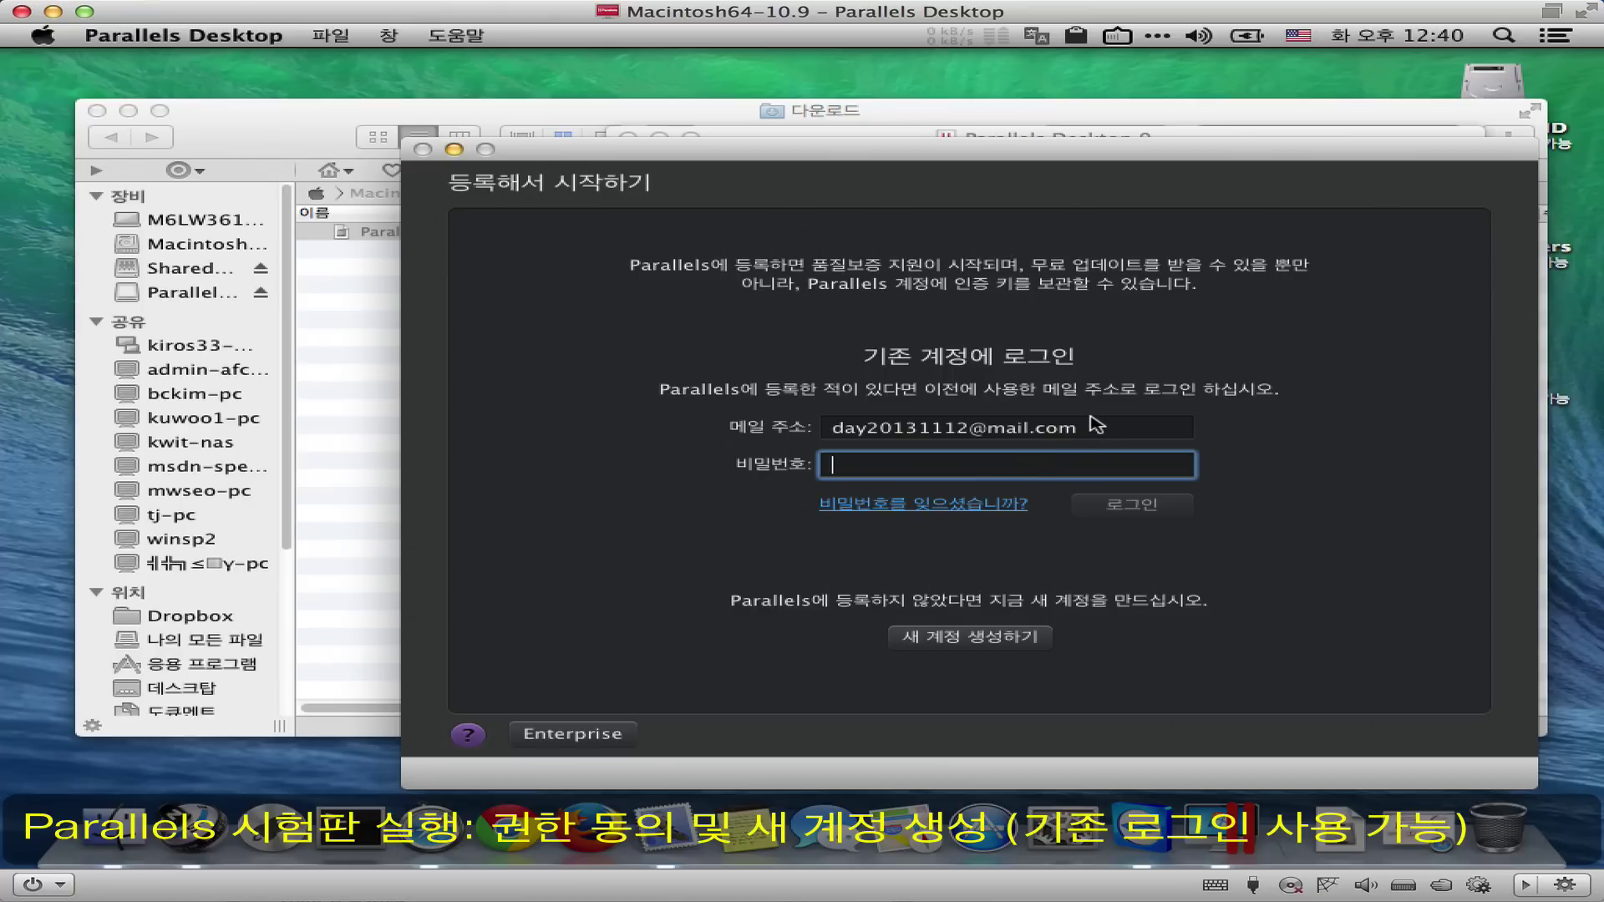
pyautogui.moveTo(1096, 425); pyautogui.dragTo(782, 428)
pyautogui.press('BackSpace')
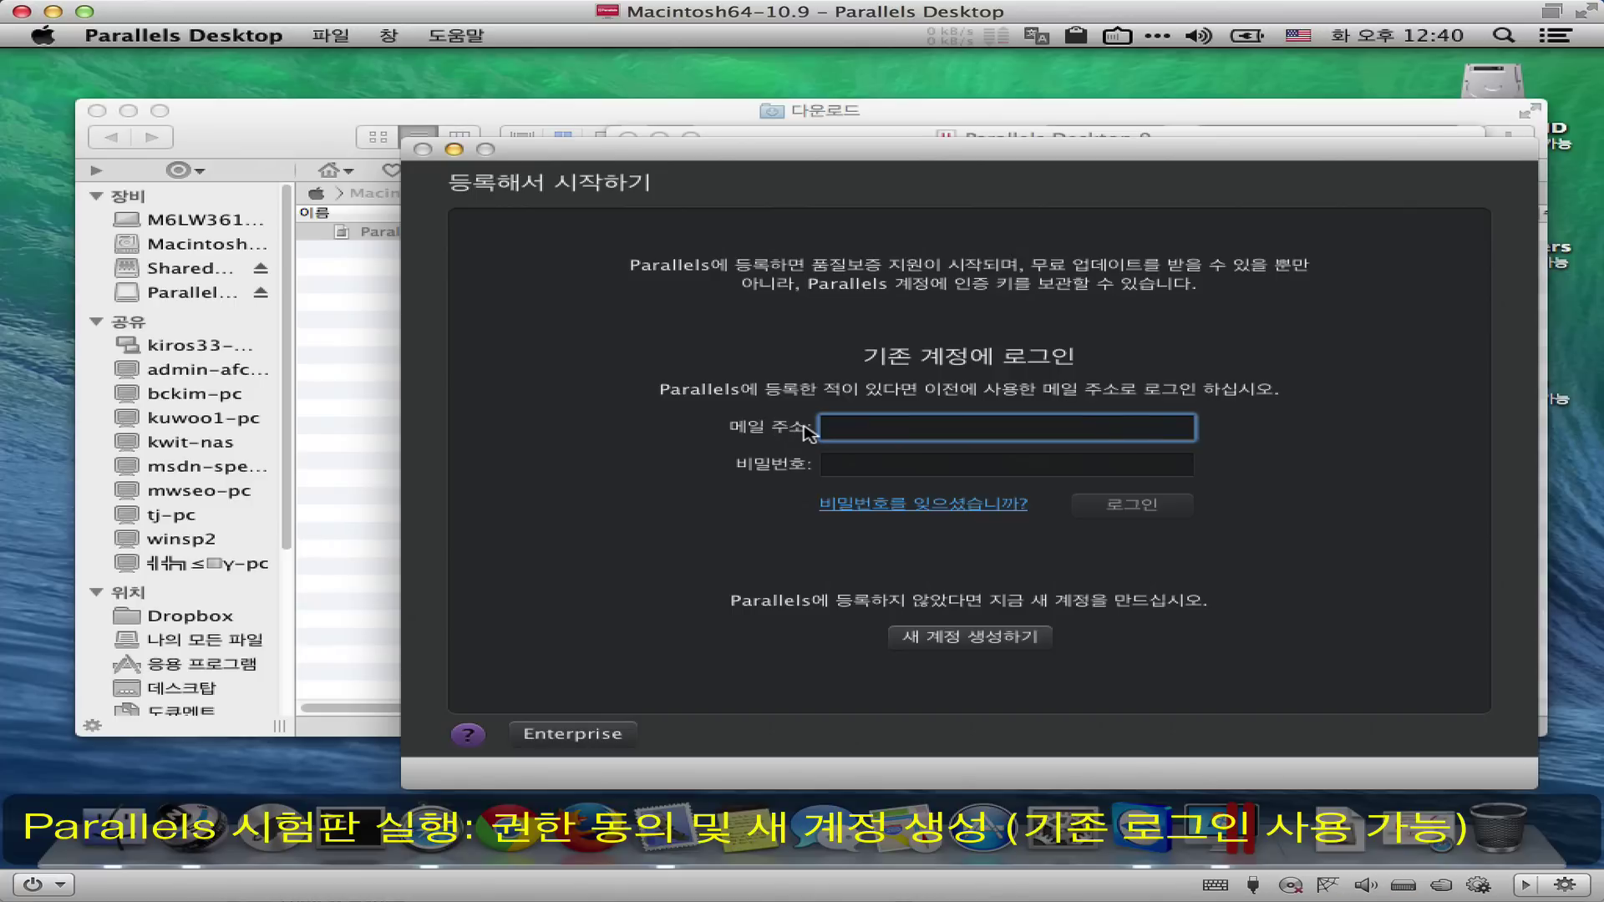
# - Start a new Parallels account and replace the prefilled name with the account name
pyautogui.click(975, 639)
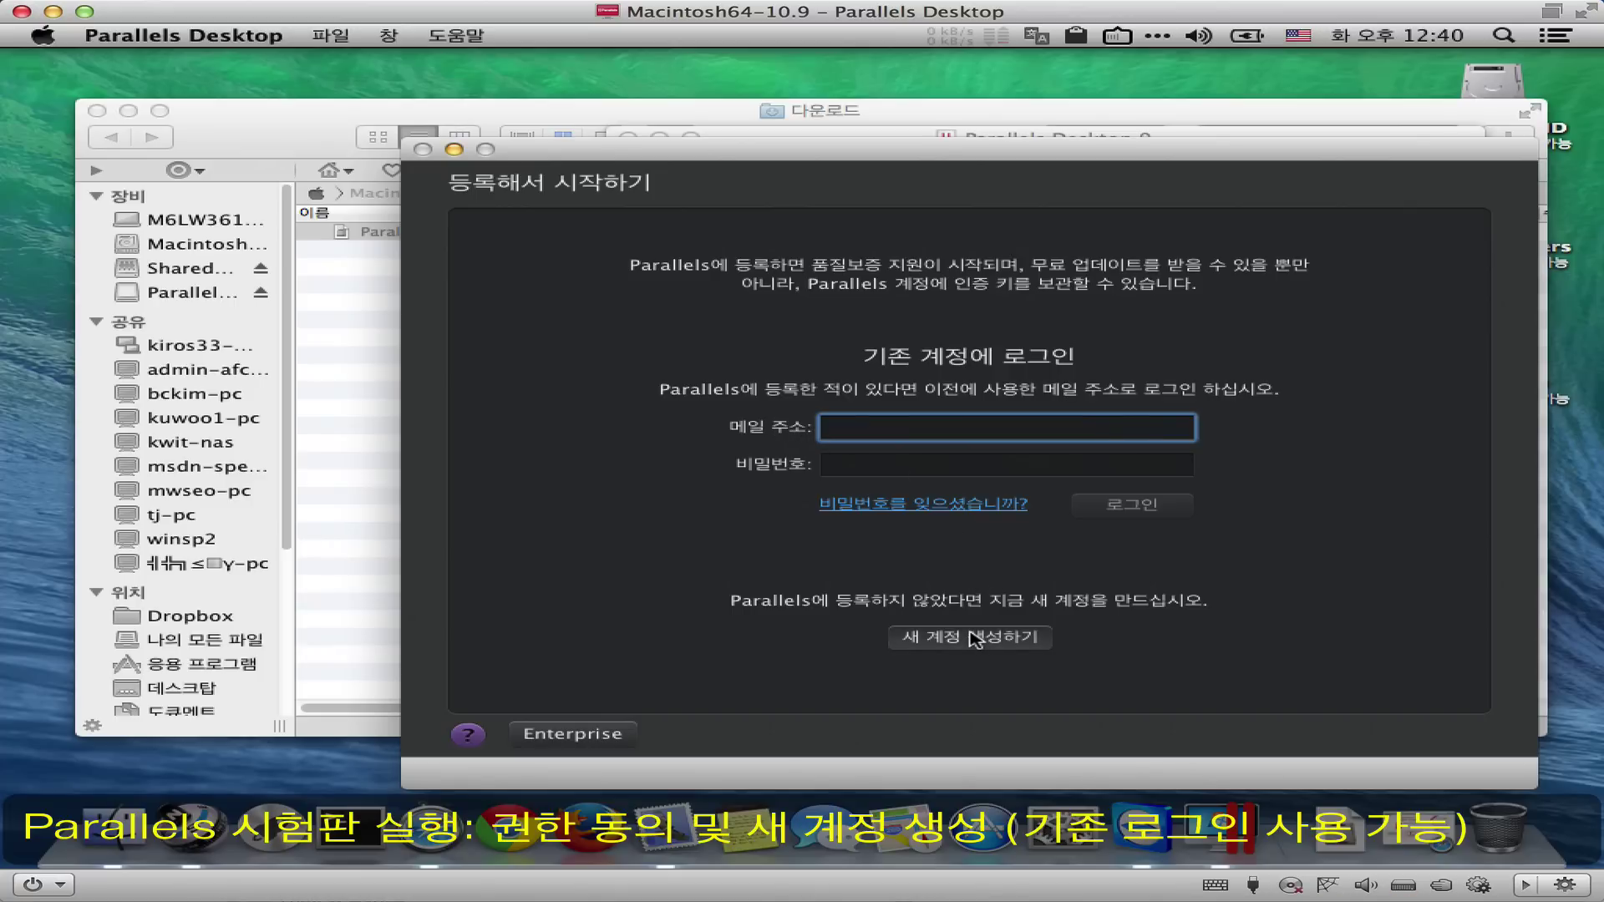
pyautogui.click(973, 638)
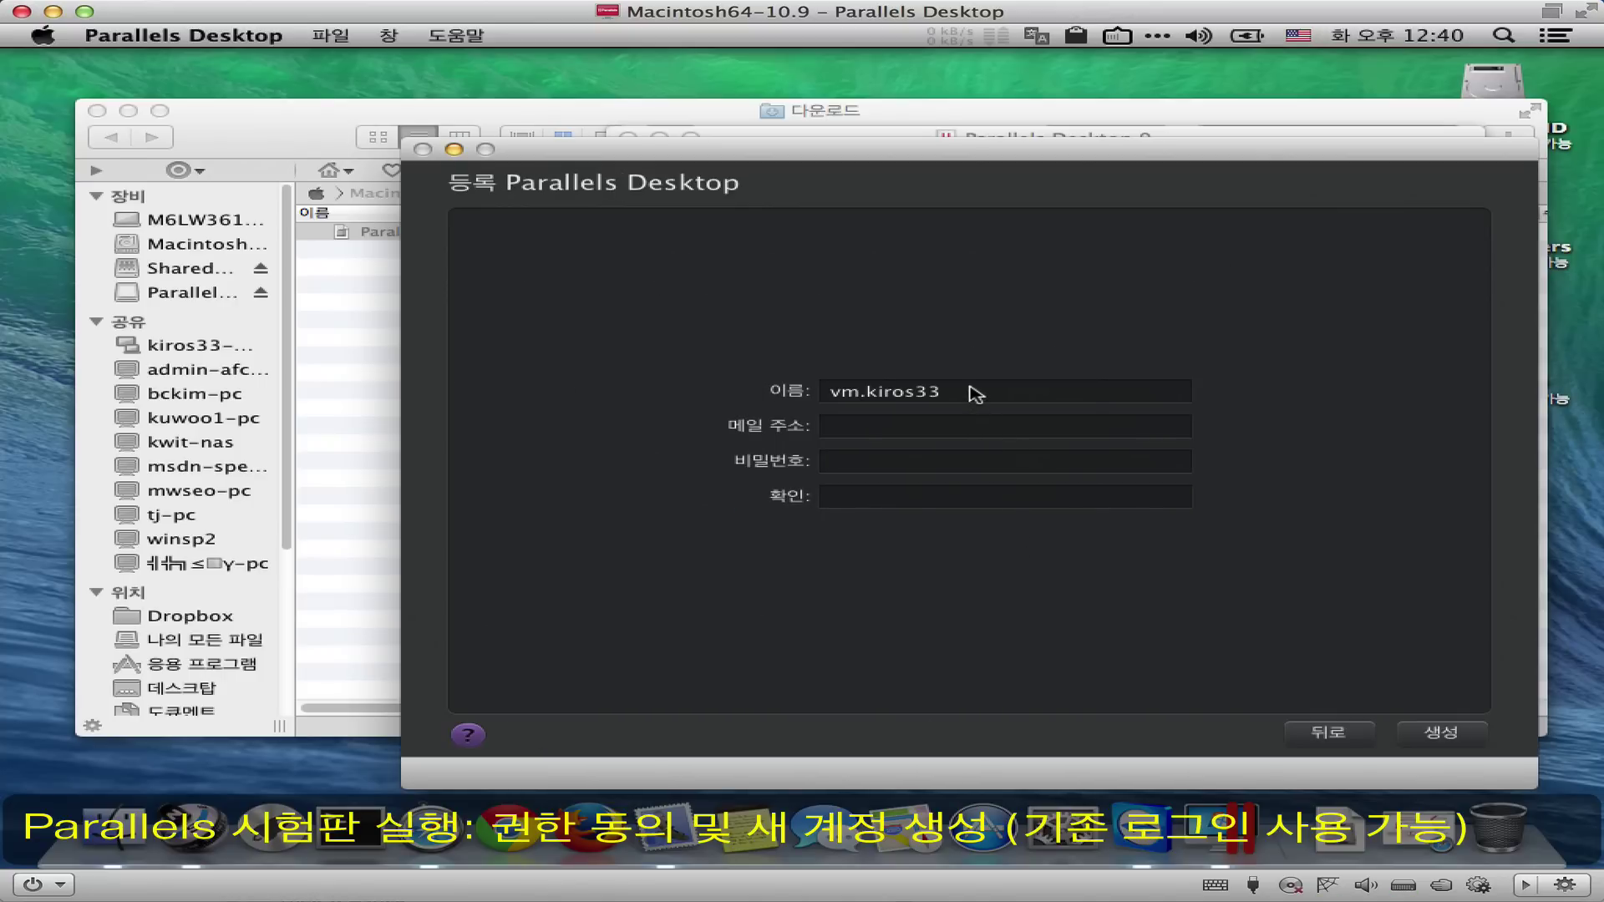
pyautogui.click(849, 394)
pyautogui.press('super+a')
pyautogui.write('s')
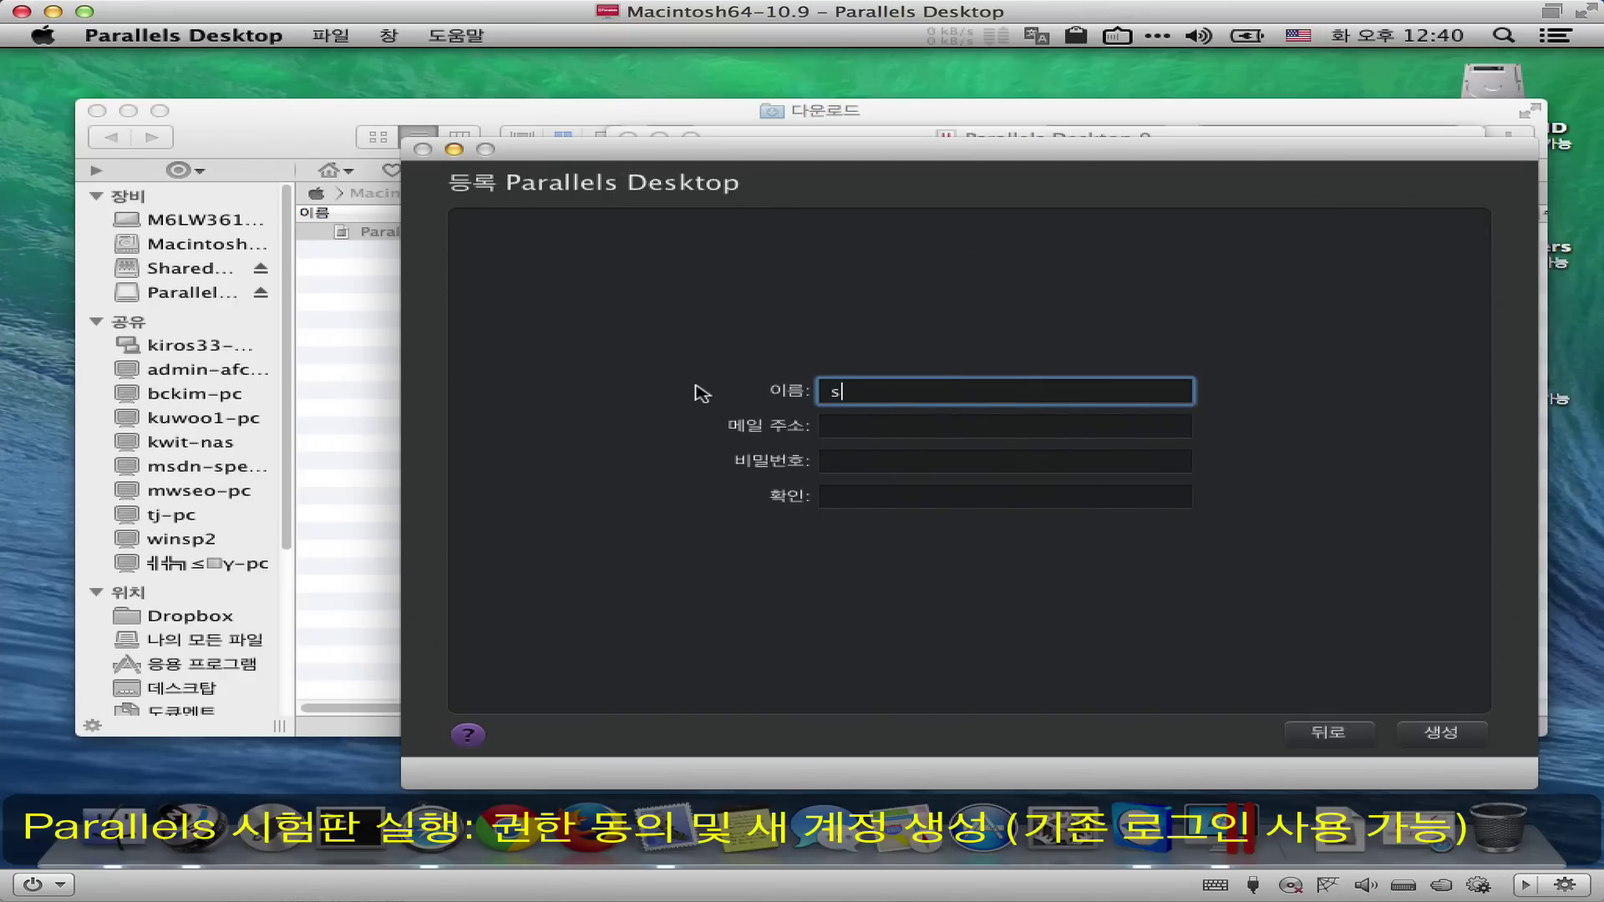
pyautogui.press('BackSpace')
pyautogui.press('BackSpace')
pyautogui.write('ay20131112')
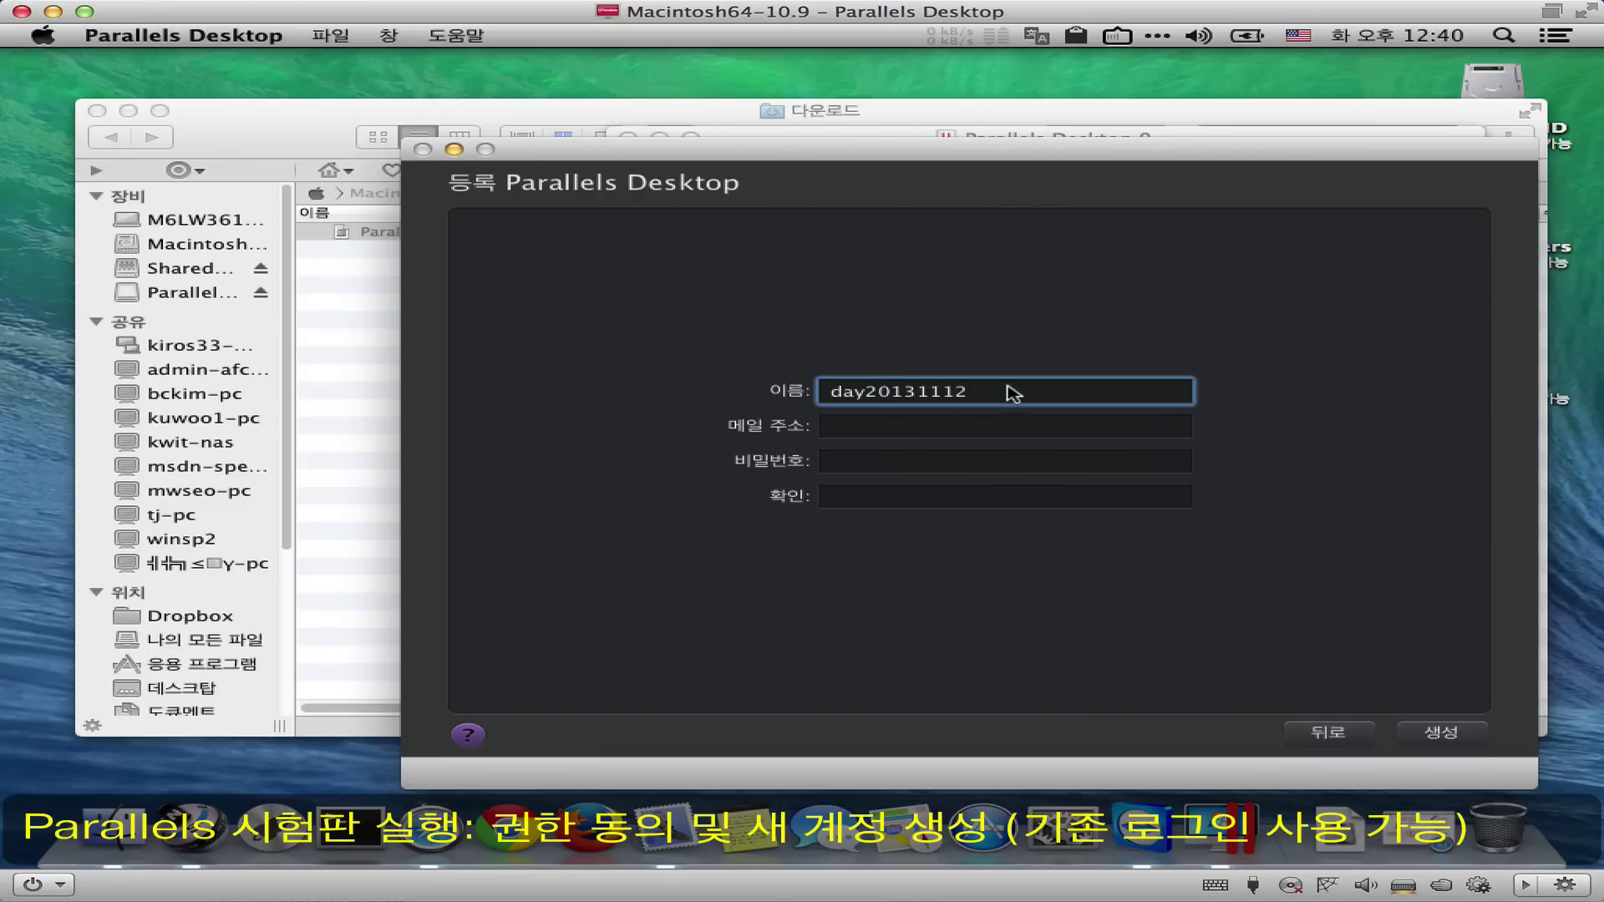
pyautogui.moveTo(1013, 394); pyautogui.dragTo(765, 396)
pyautogui.press('super+c')
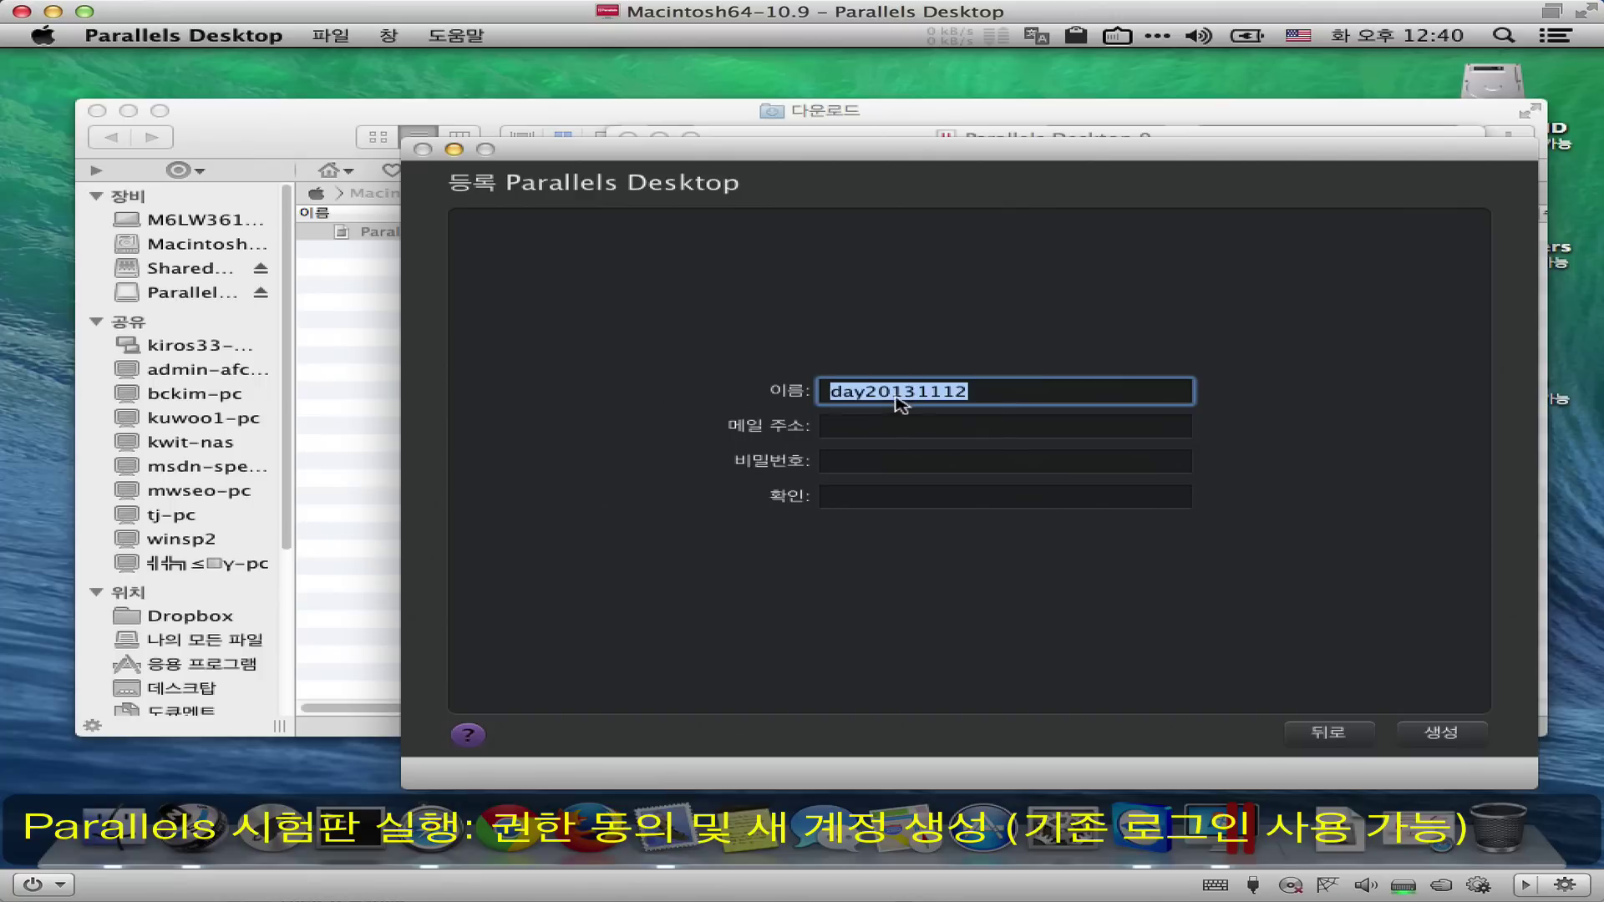
# - Fill in the account e-mail address, password and password confirmation
pyautogui.click(900, 425)
pyautogui.press('super+v')
pyautogui.write('@')
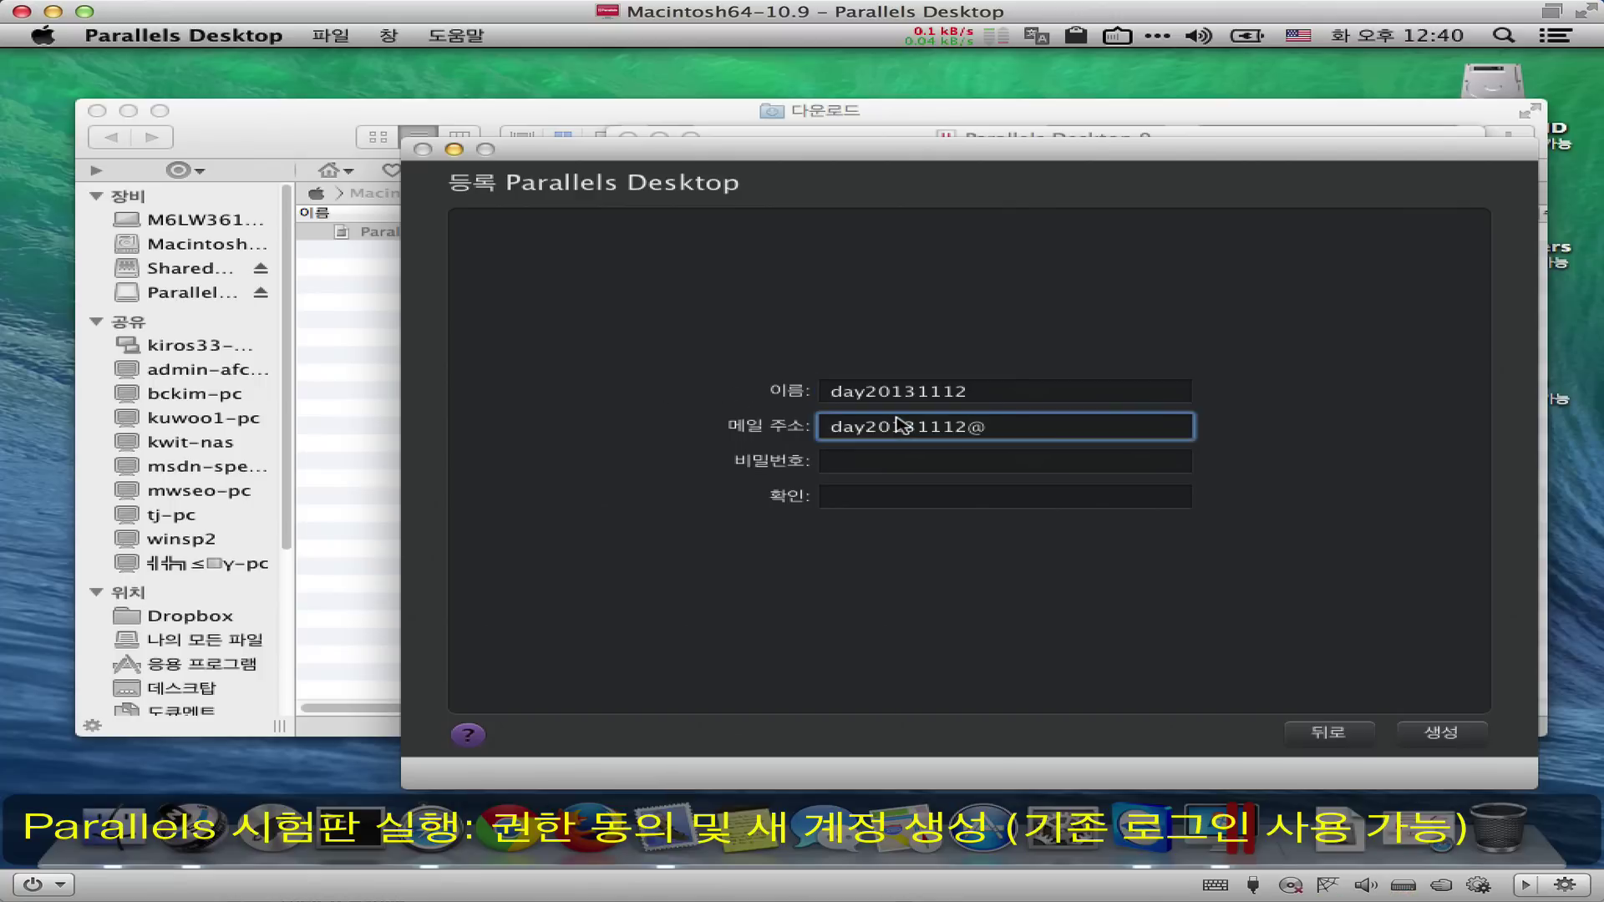
pyautogui.write('day.com')
pyautogui.click(889, 461)
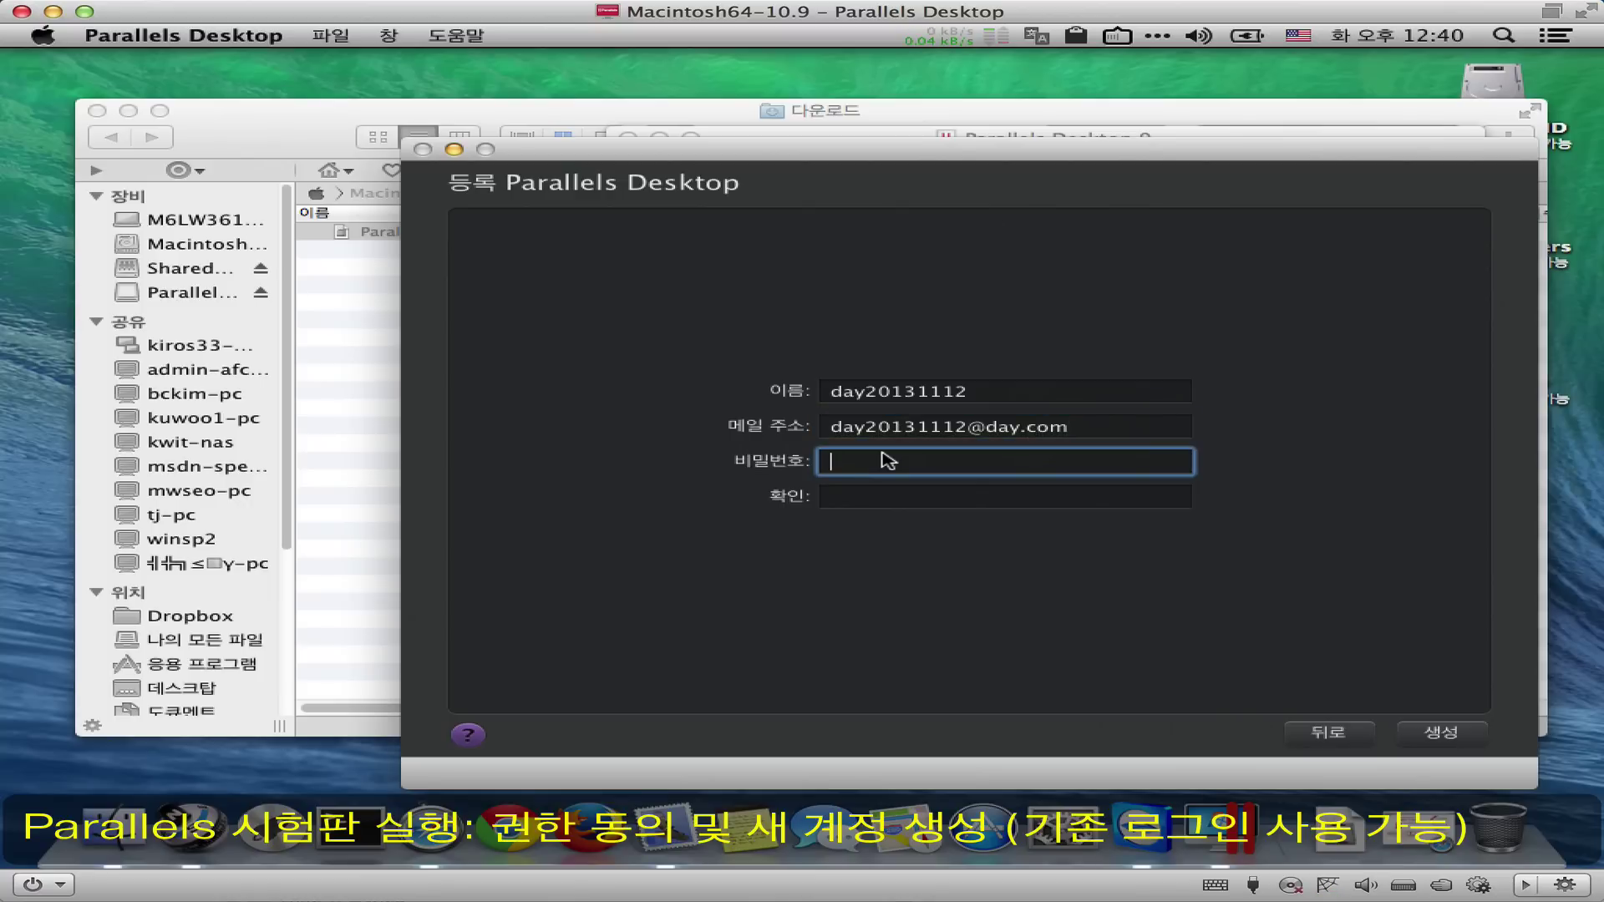
pyautogui.press('super+v')
pyautogui.click(924, 496)
pyautogui.press('super+v')
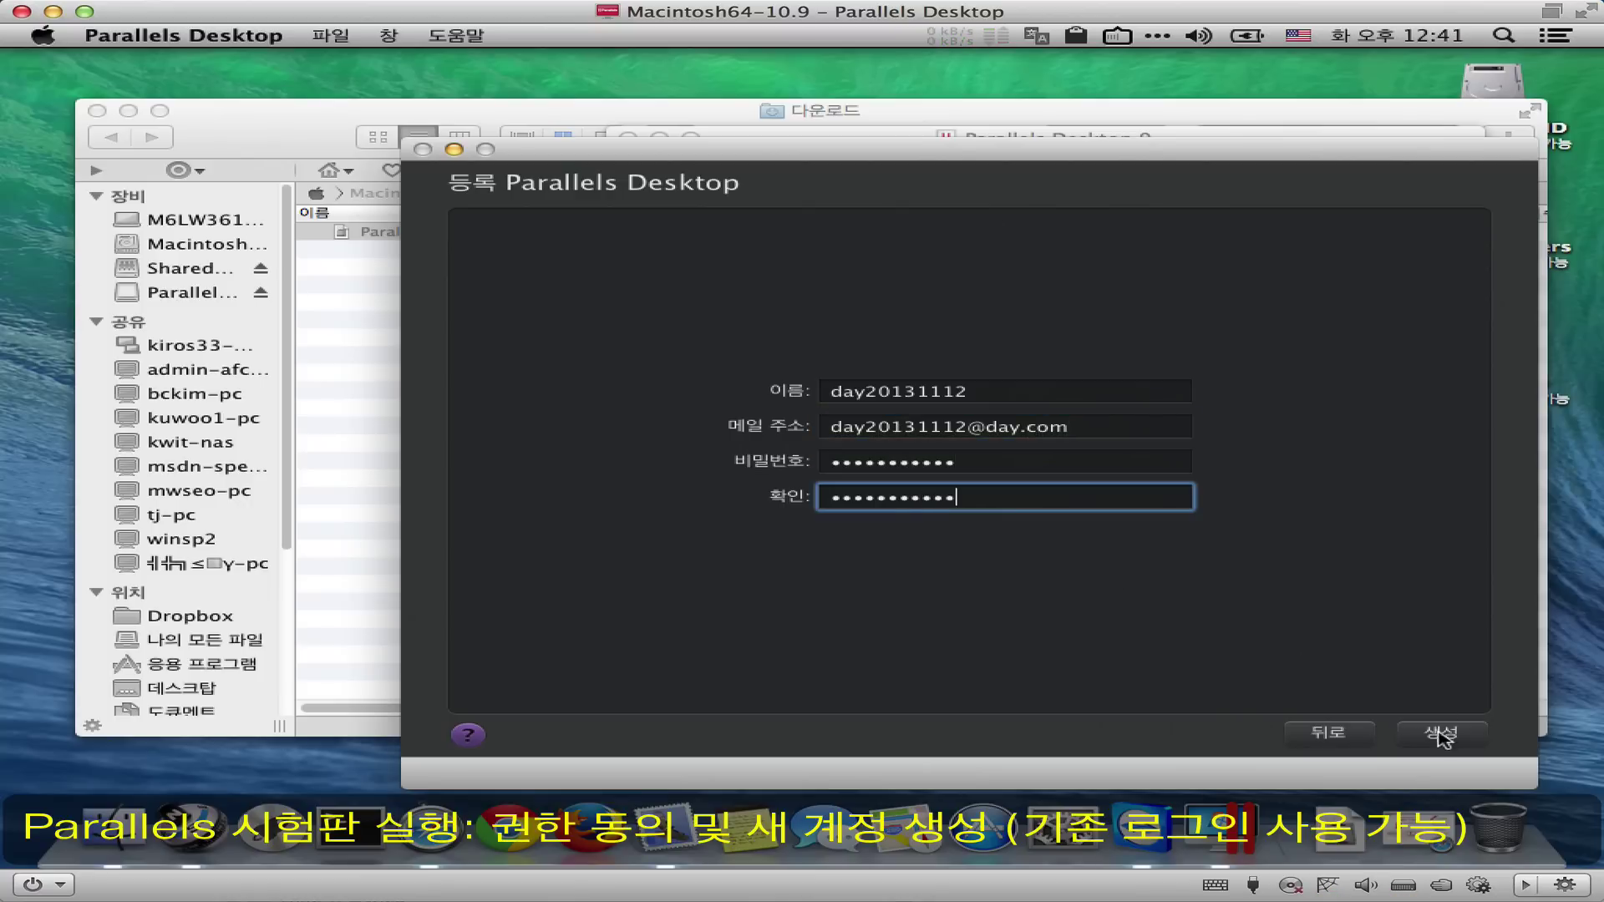
# - Create the account, request a trial key, and acknowledge the activation success alert
pyautogui.click(1440, 737)
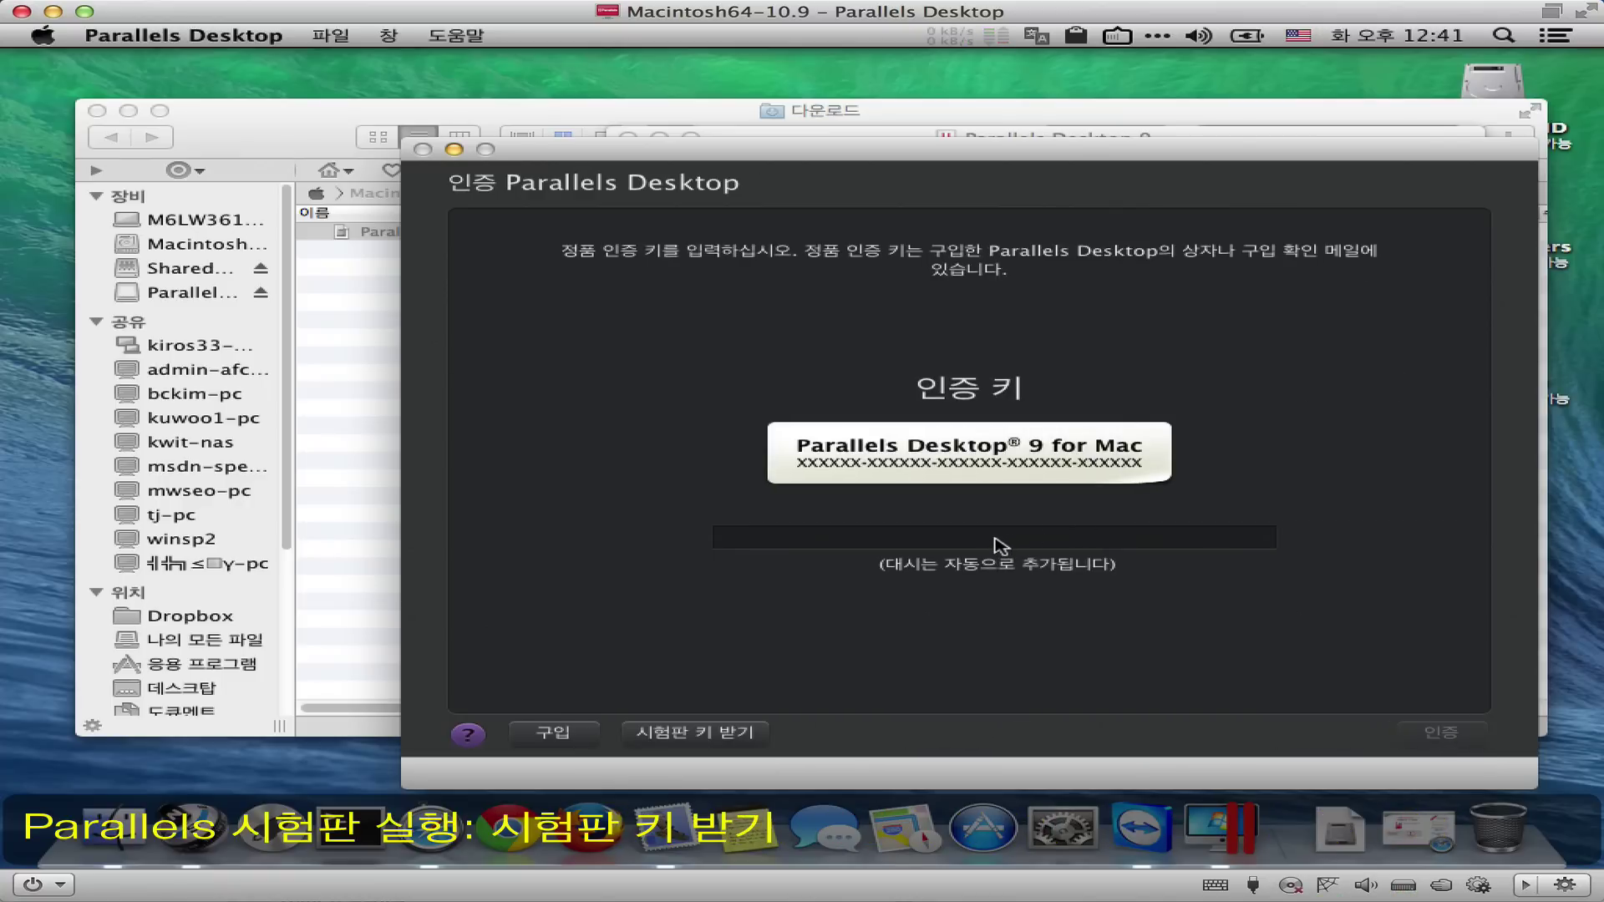
pyautogui.click(687, 734)
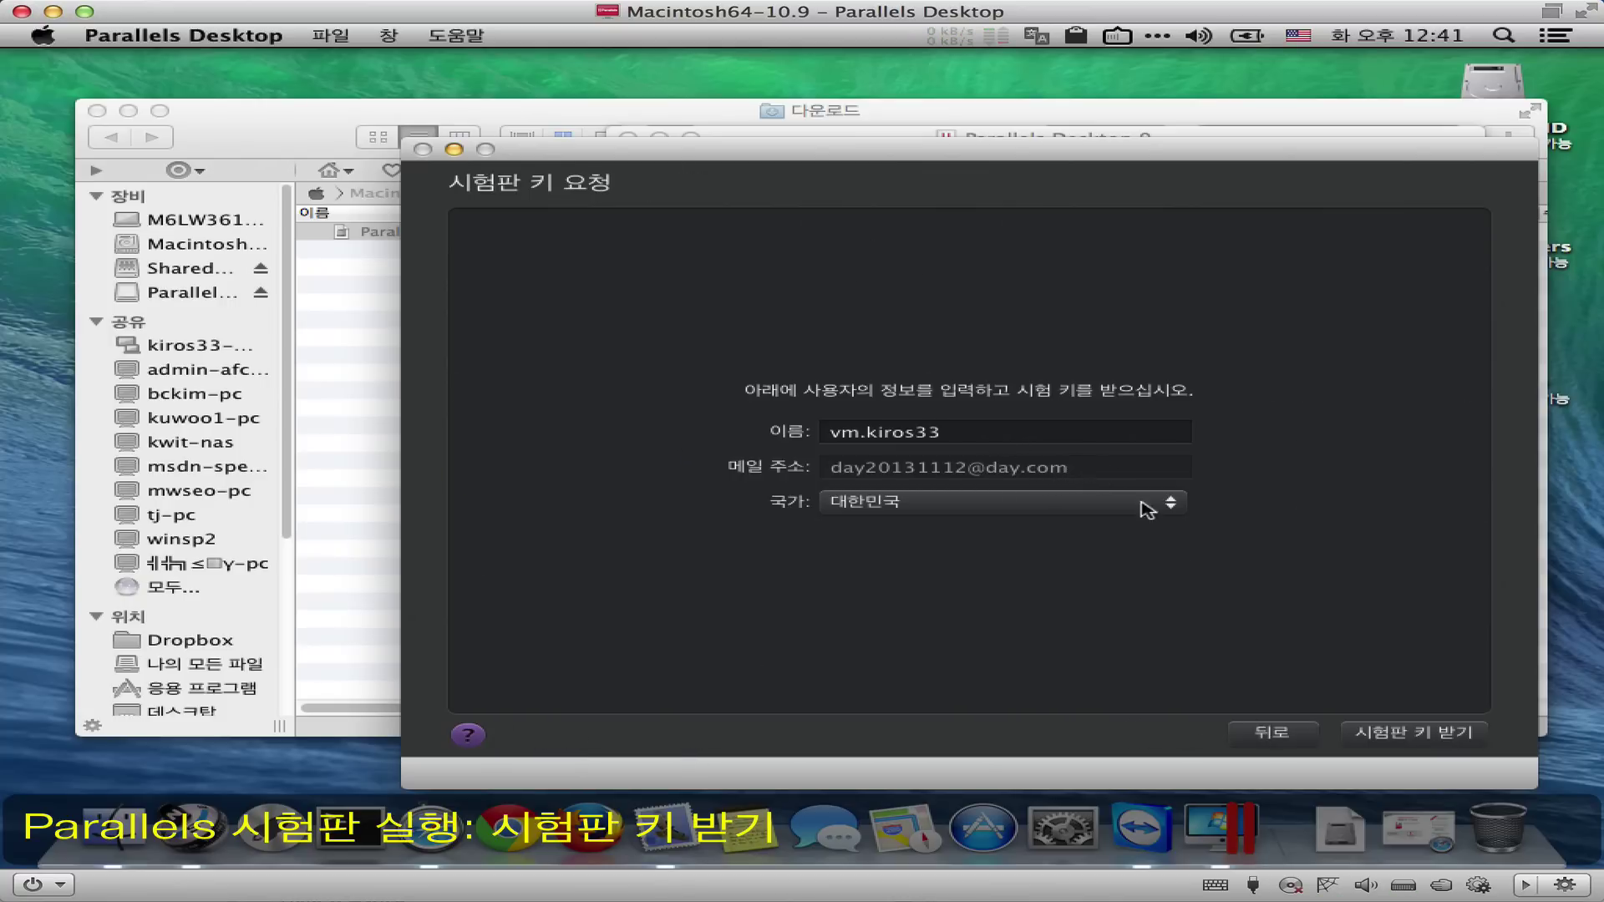
pyautogui.click(1431, 737)
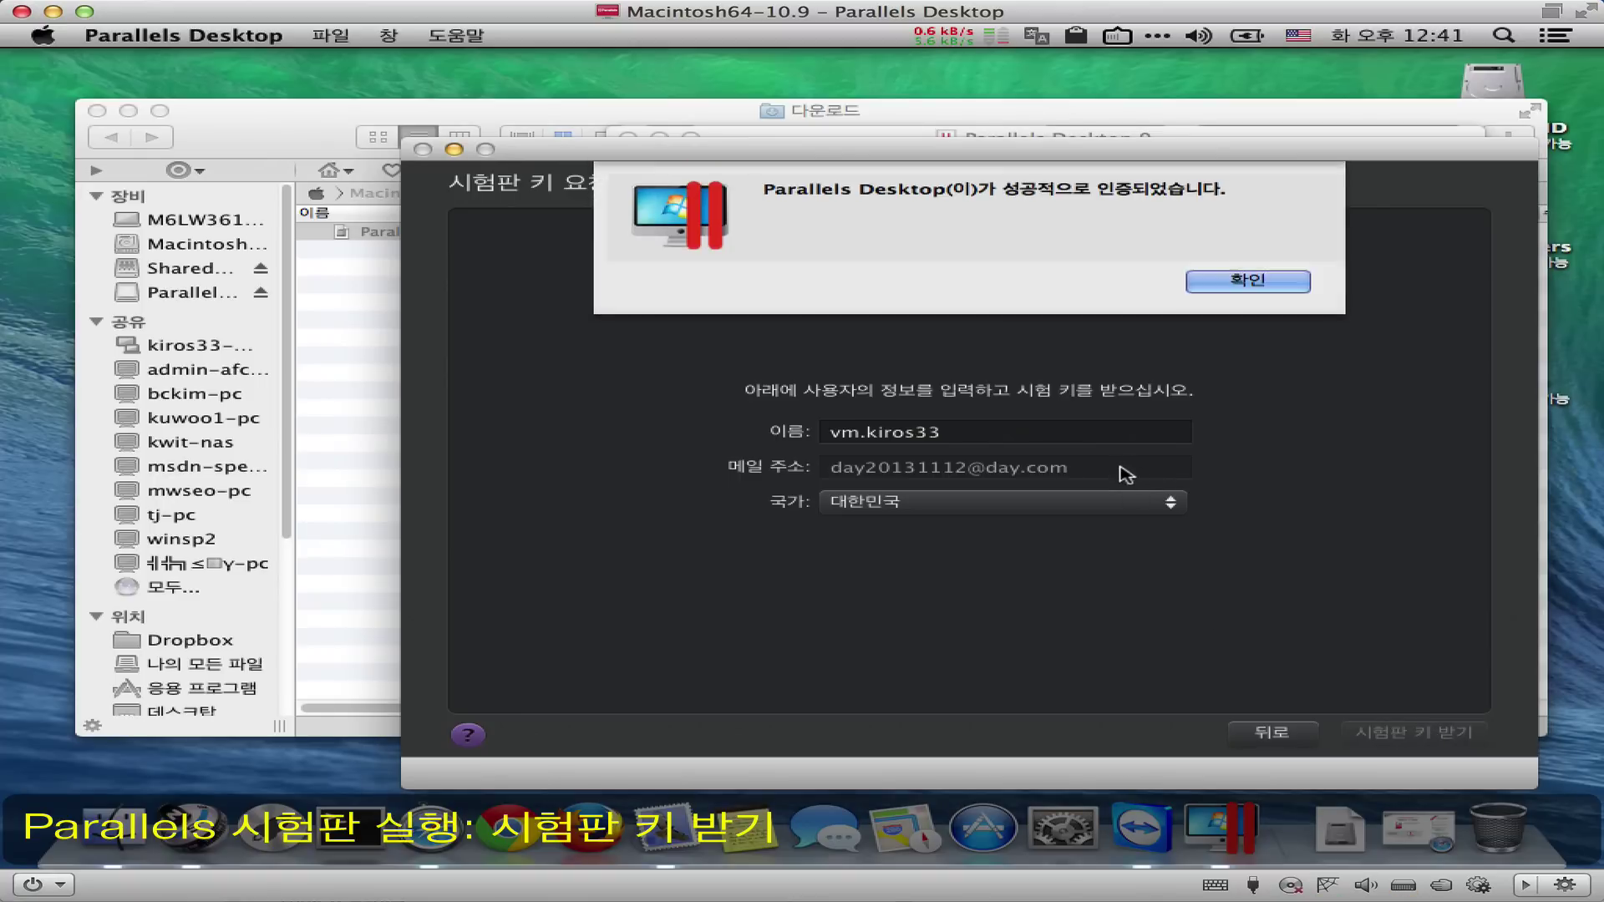
pyautogui.click(1234, 280)
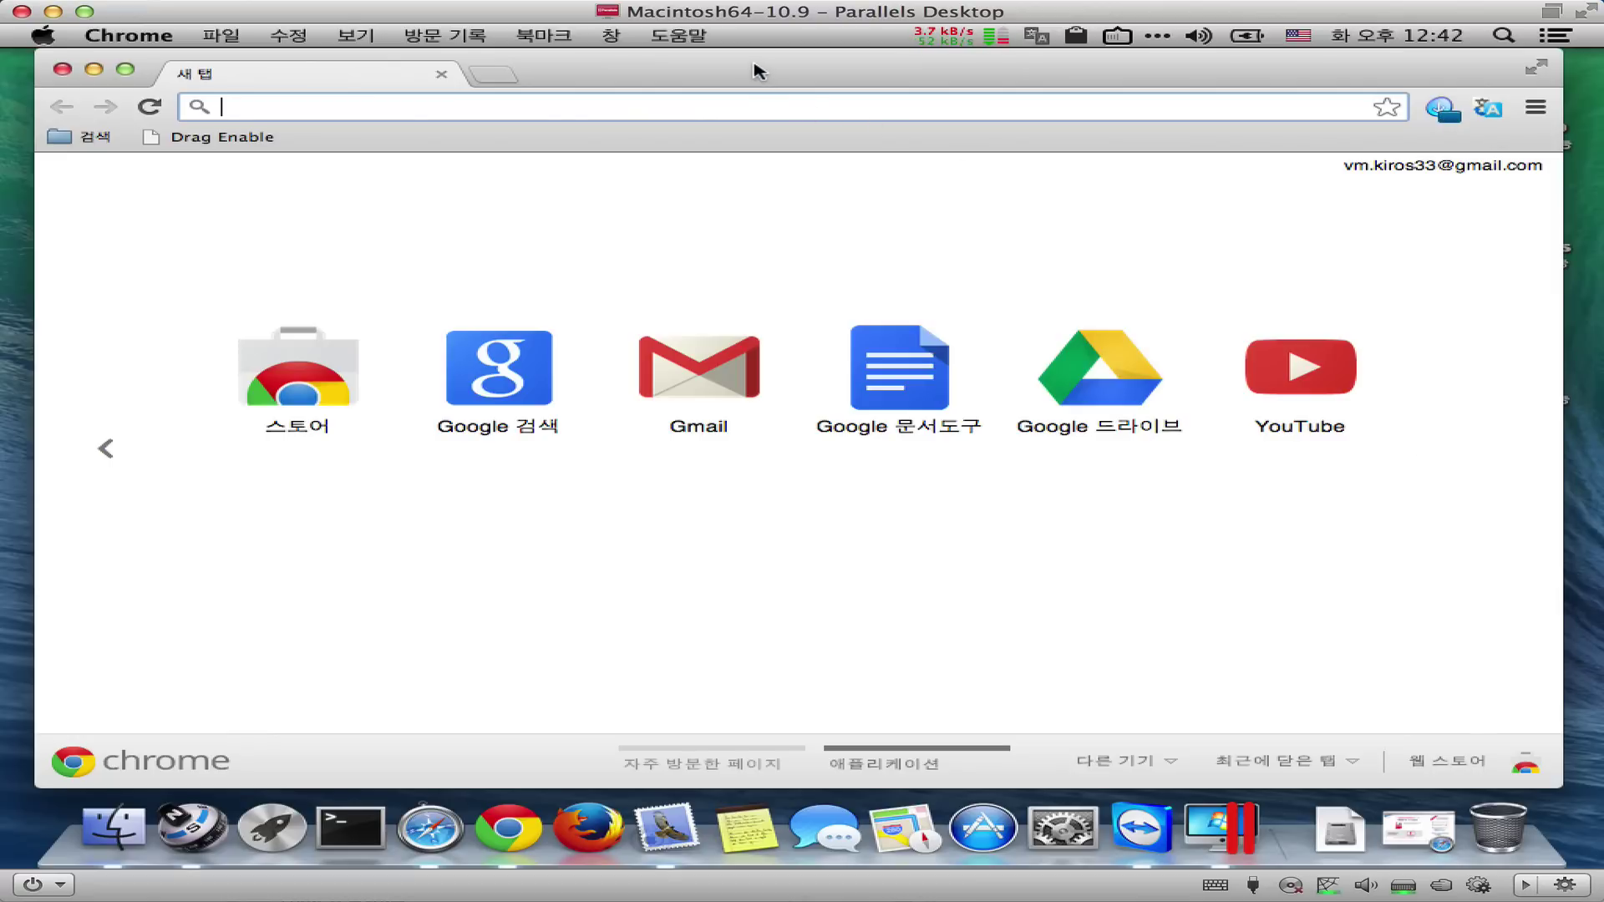
# - Close and quit Chrome, then switch to Safari
pyautogui.click(60, 69)
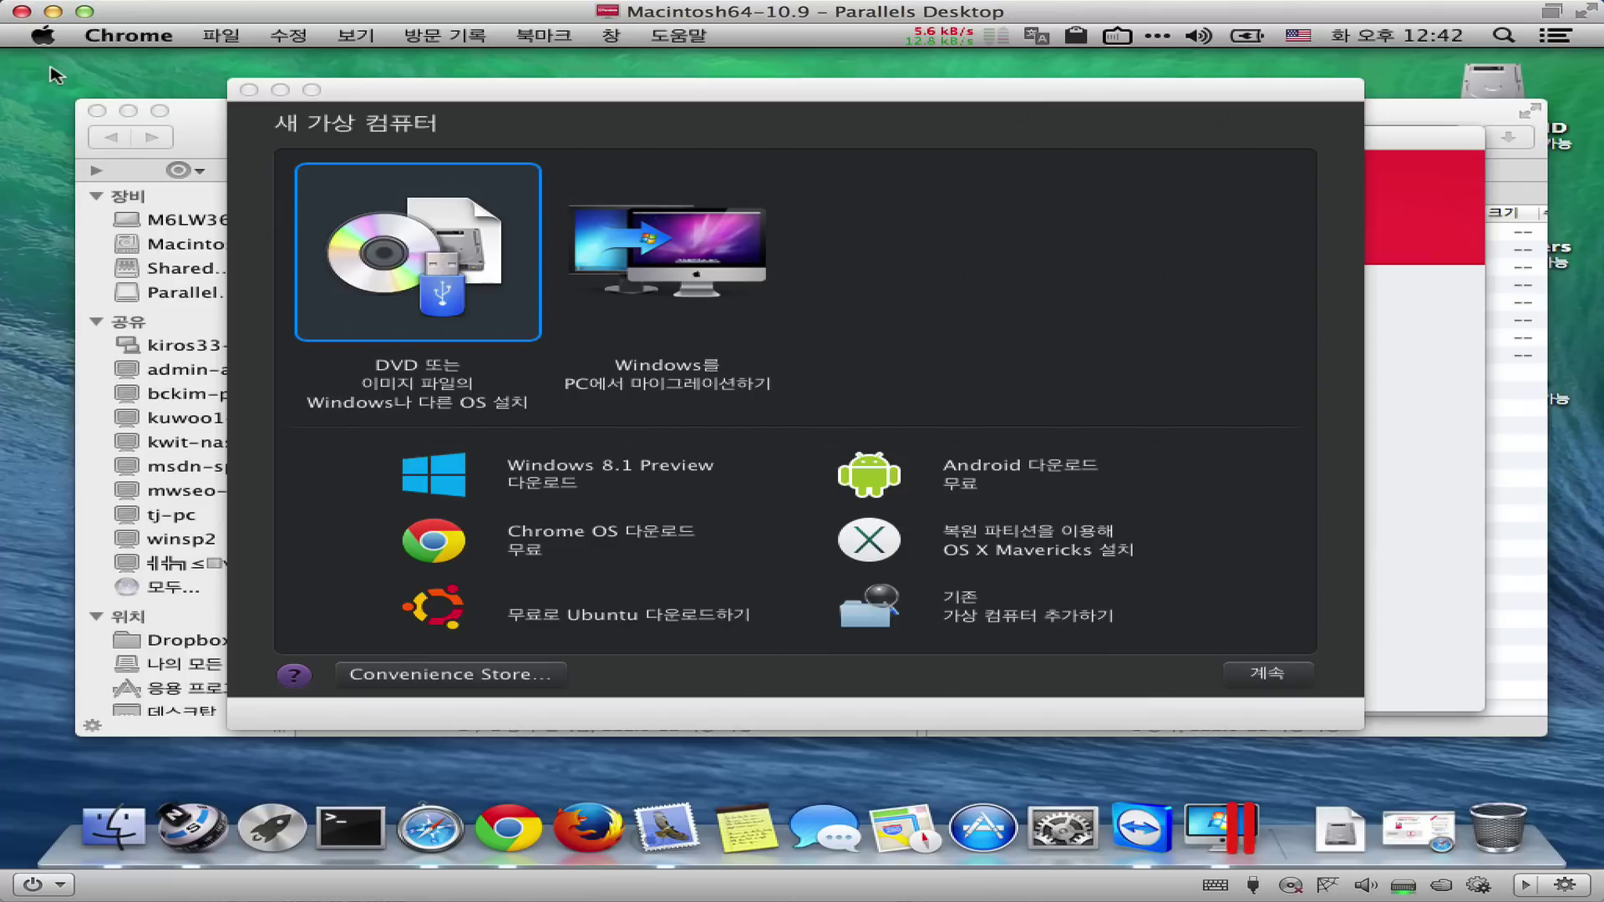
pyautogui.rightClick(505, 827)
pyautogui.click(518, 760)
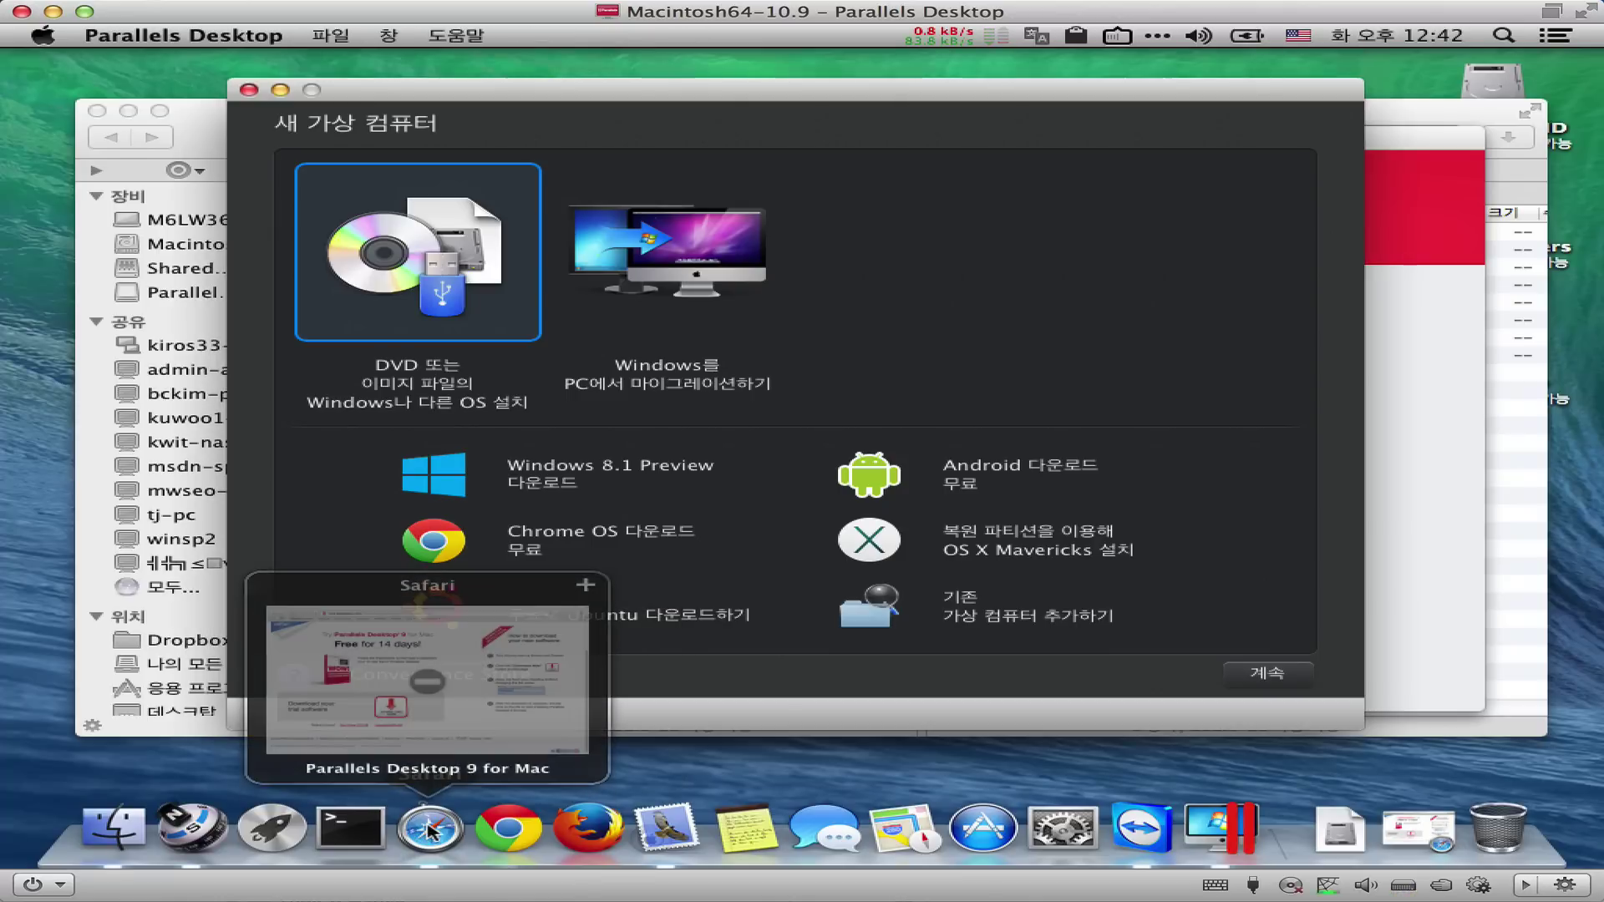
pyautogui.click(429, 829)
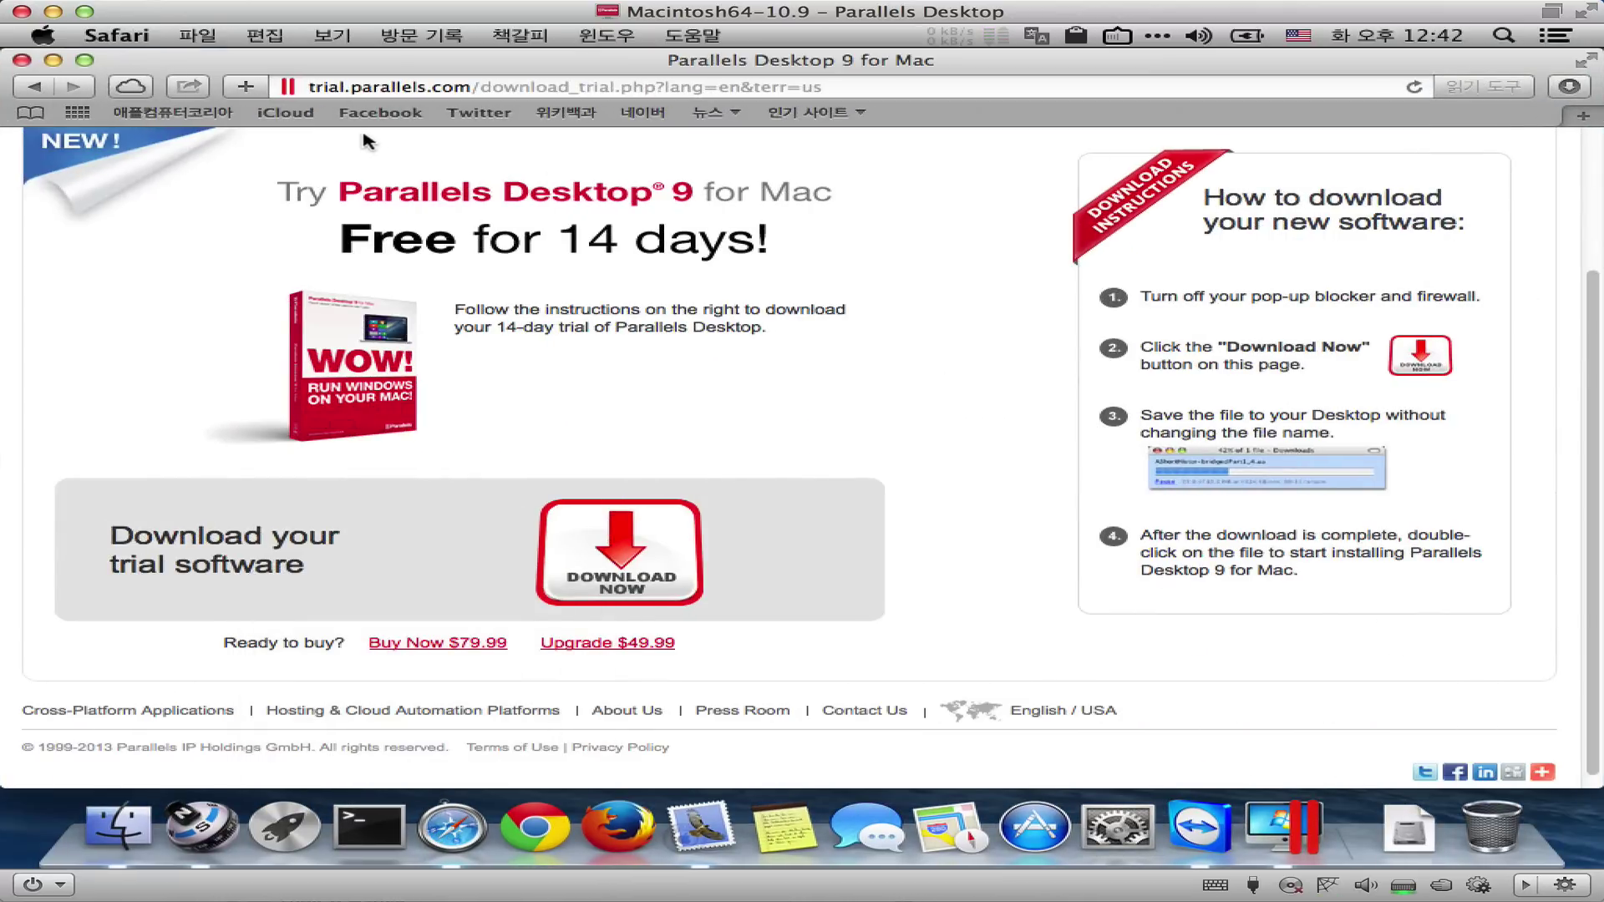
# - Load the kiros33.blog.me blog in a new Safari tab
pyautogui.click(1581, 116)
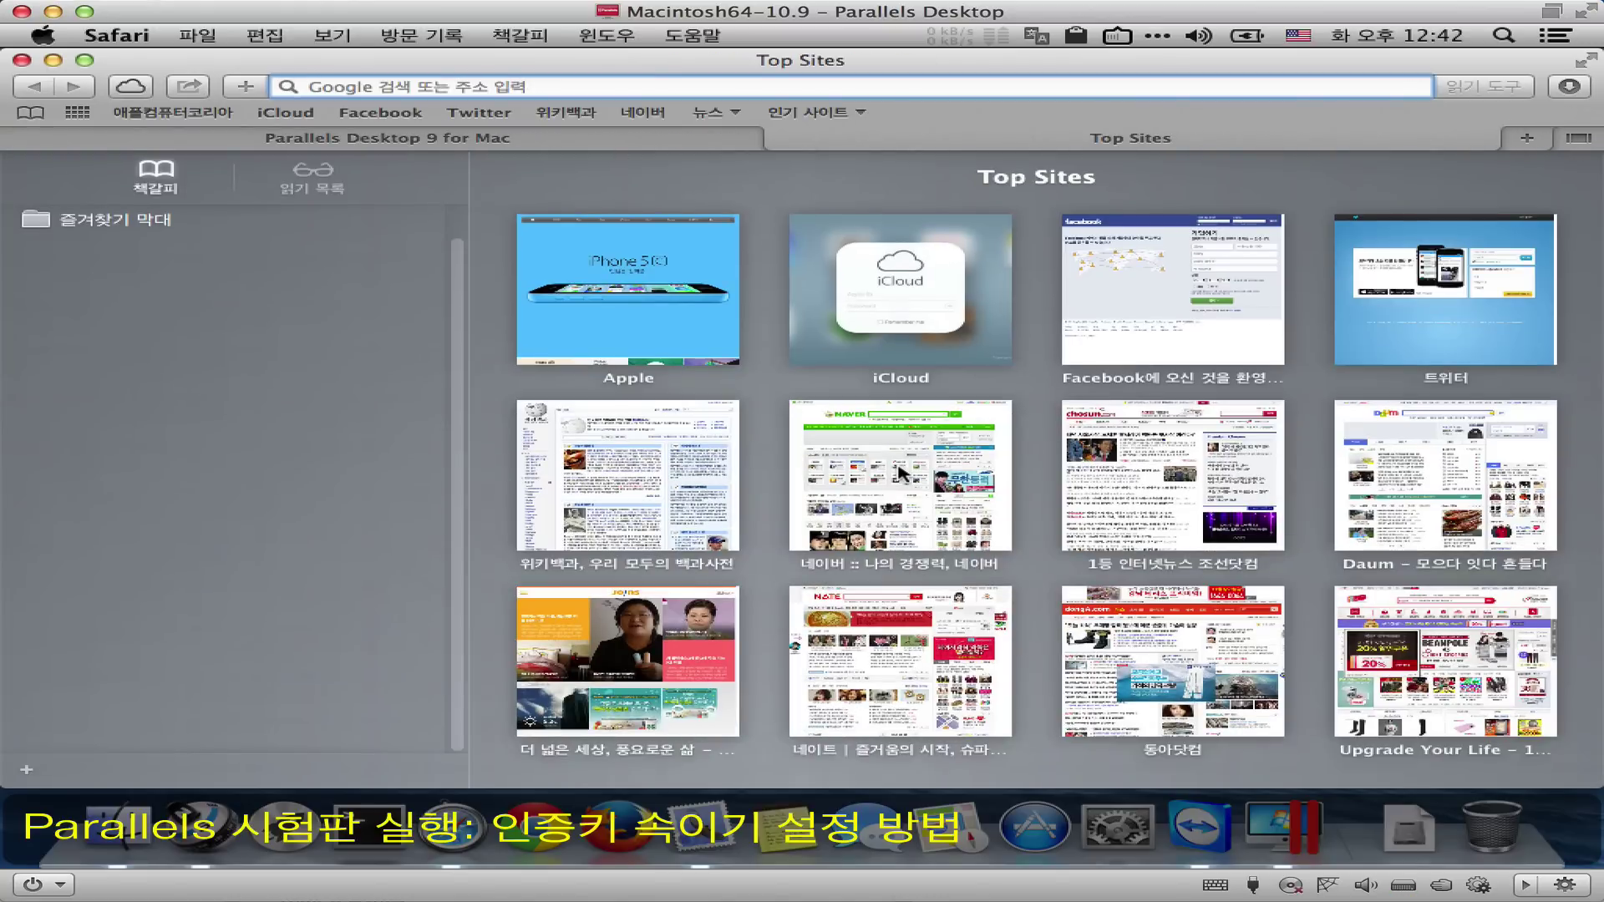
pyautogui.click(902, 474)
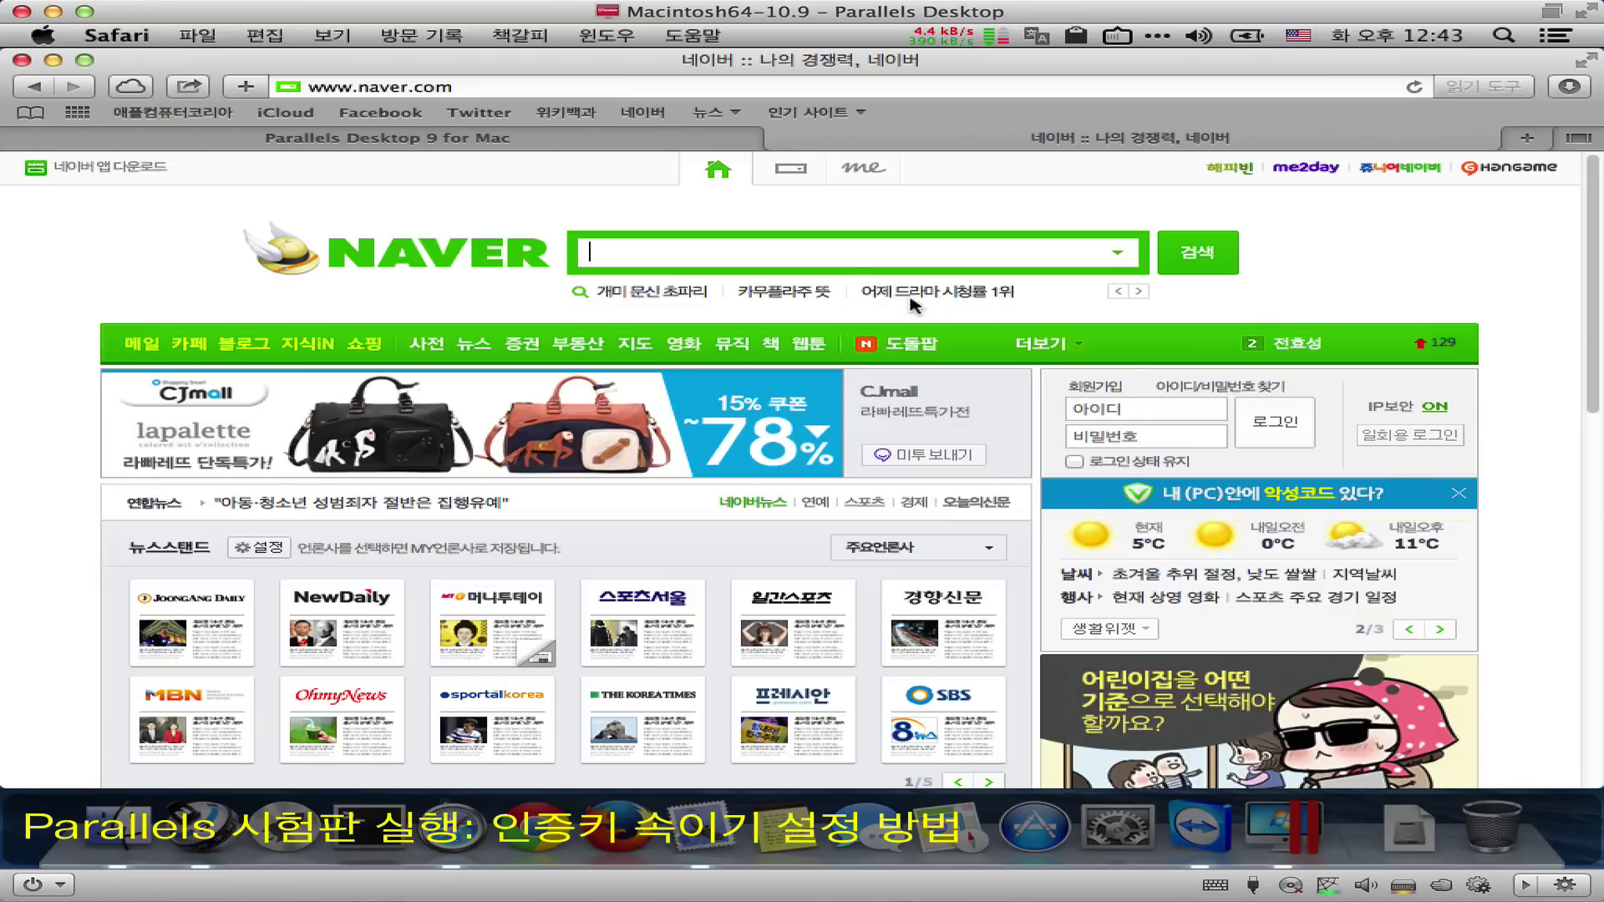
pyautogui.click(818, 257)
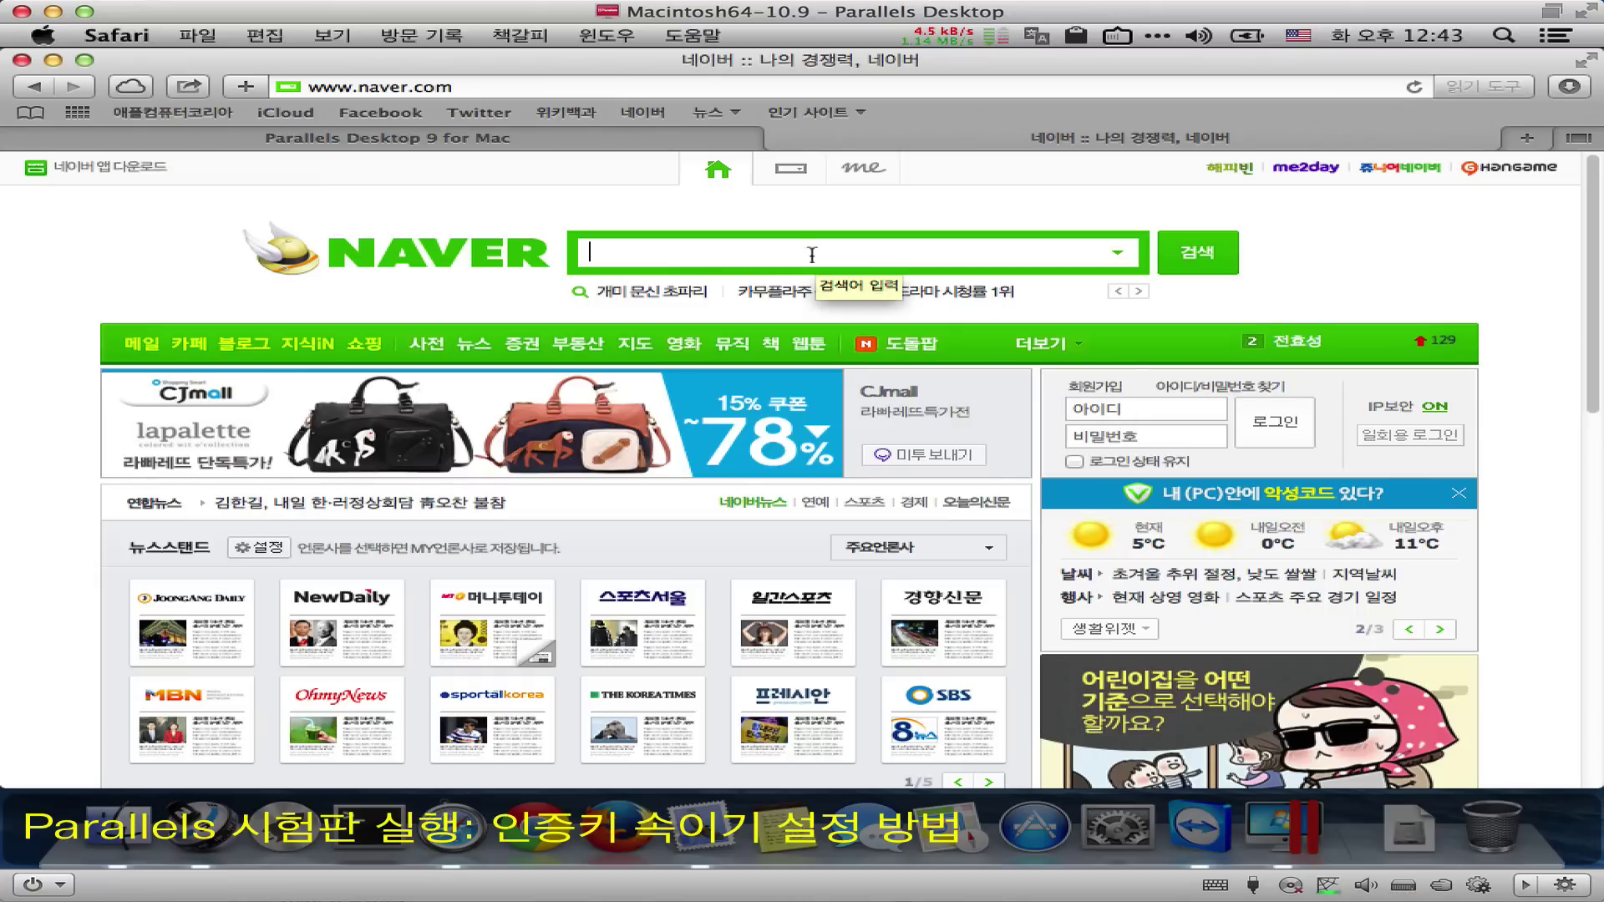
pyautogui.click(528, 86)
pyautogui.write('ki')
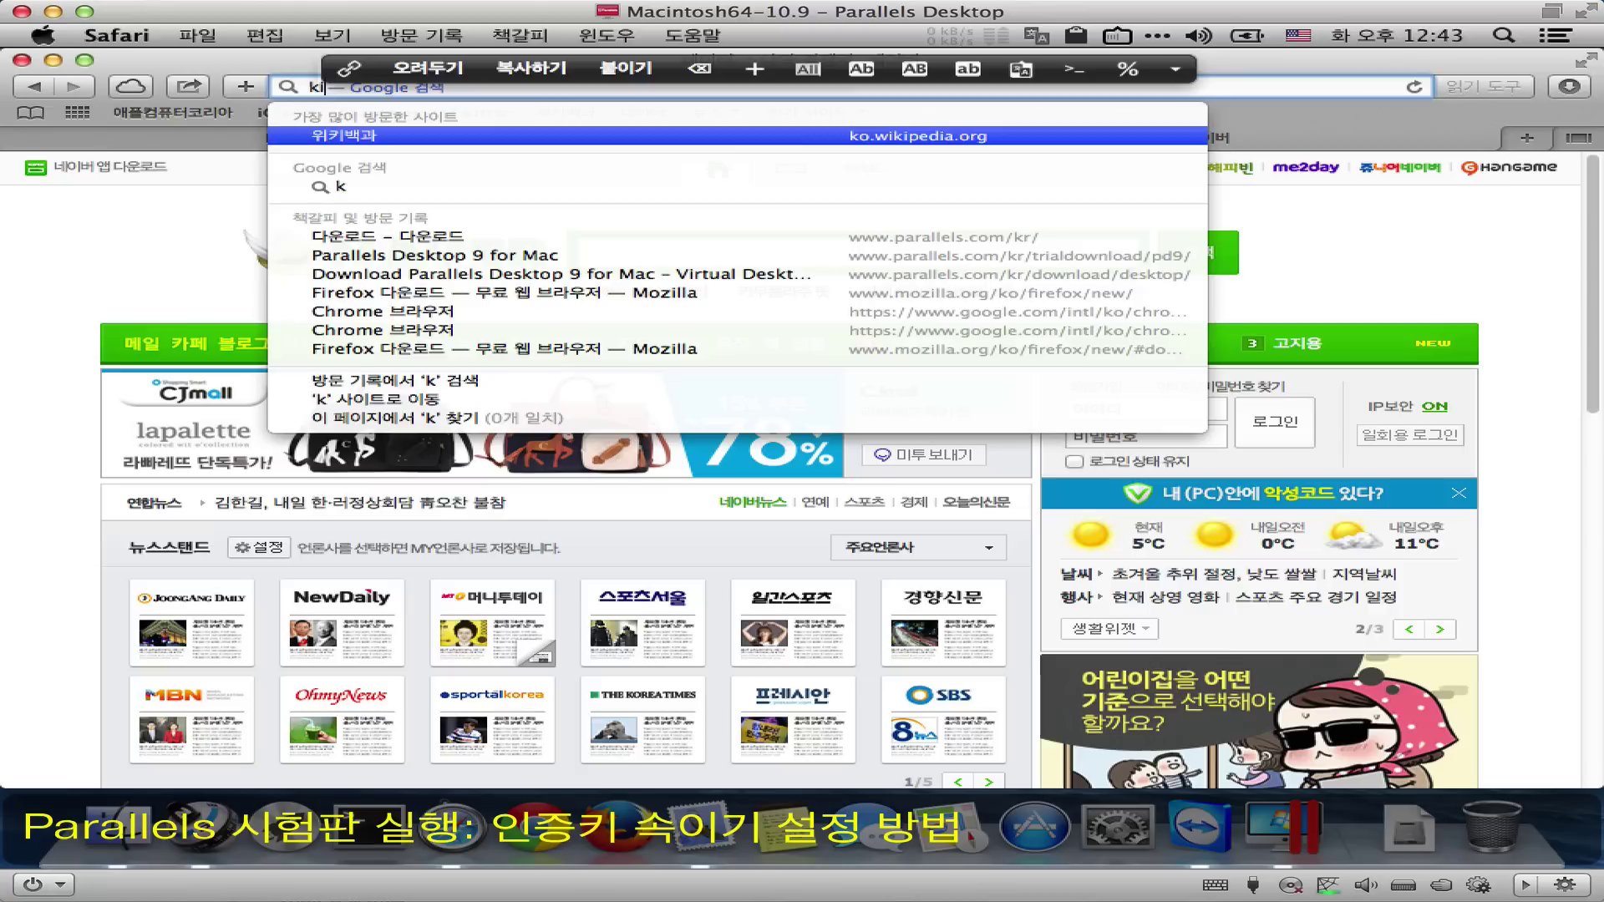
pyautogui.write('ros33.blog.me')
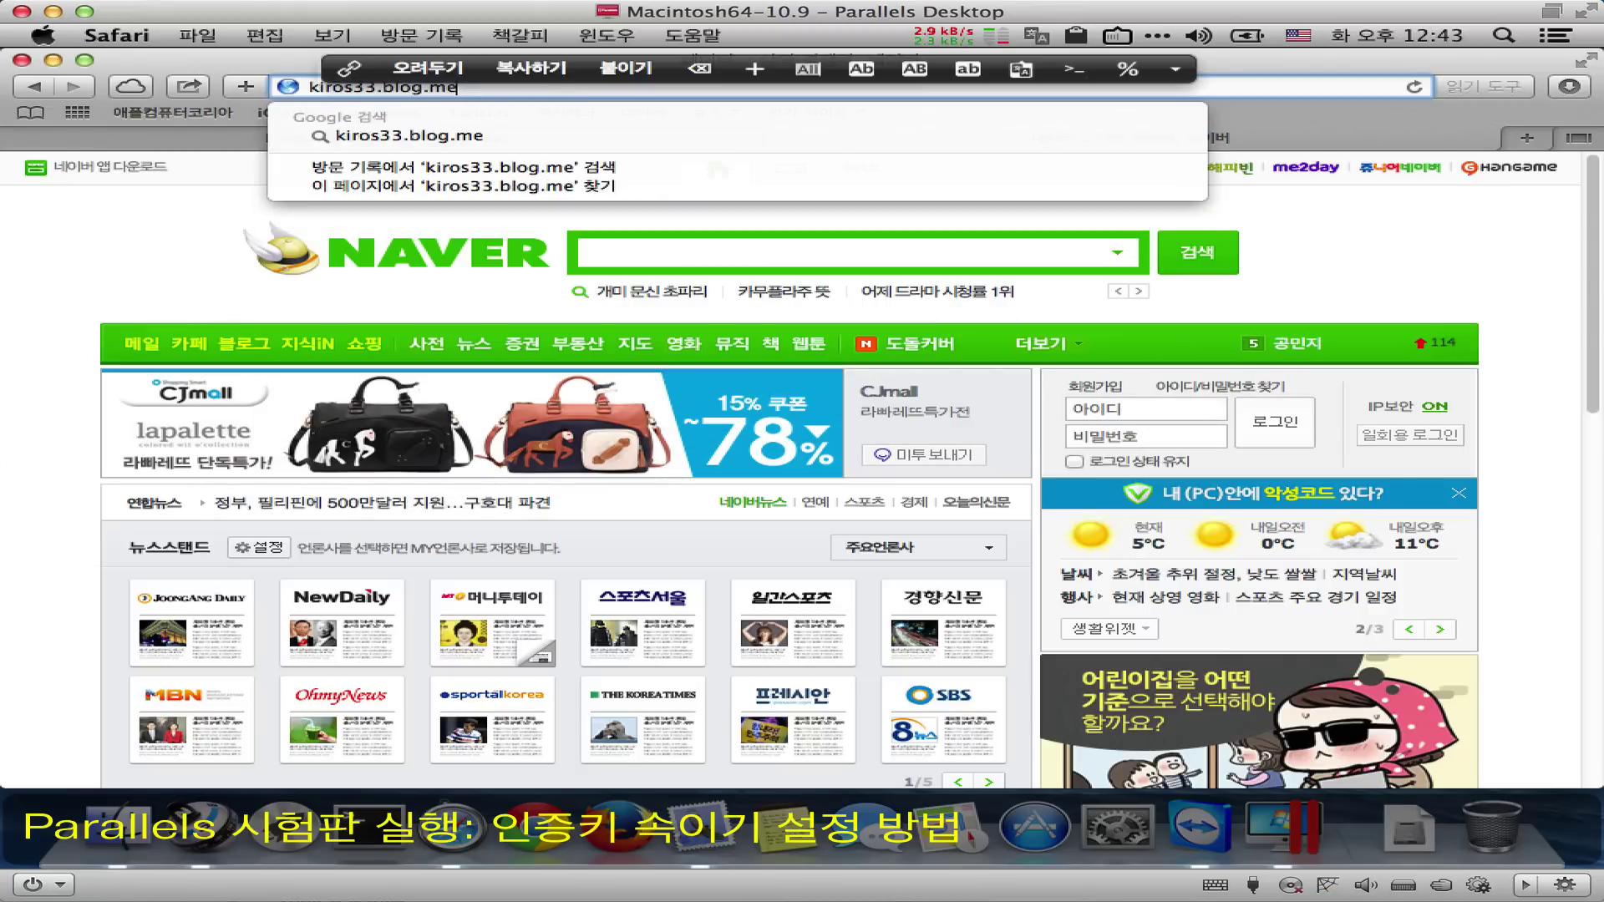
pyautogui.press('Return')
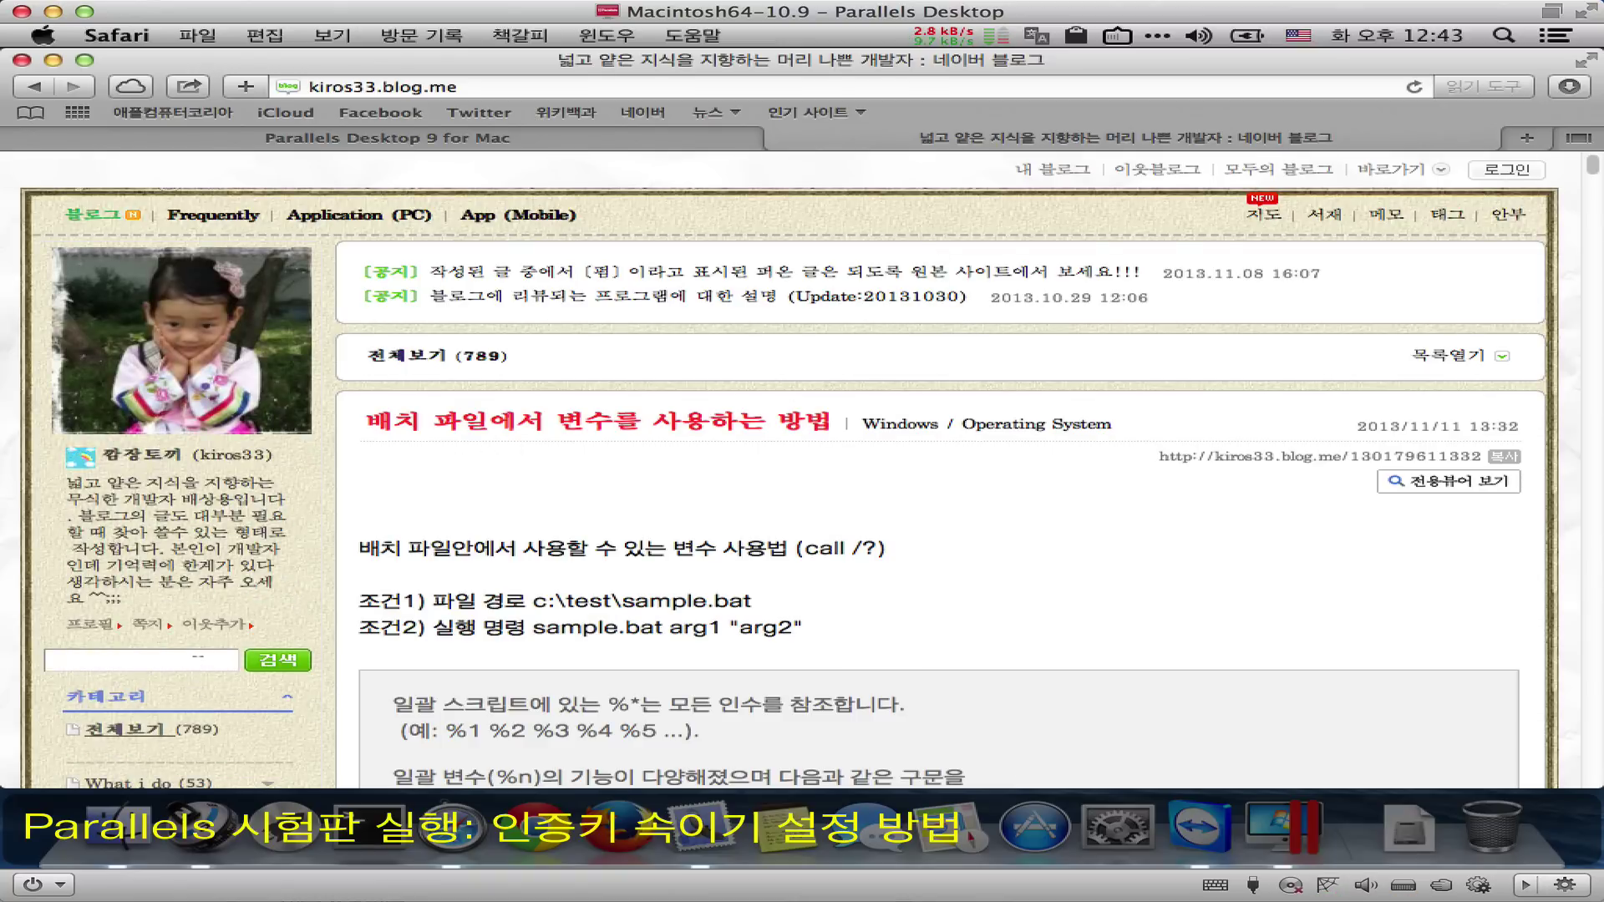
# - Search the blog's sidebar for 'Parallels 9'
pyautogui.click(198, 664)
pyautogui.write('Parallels')
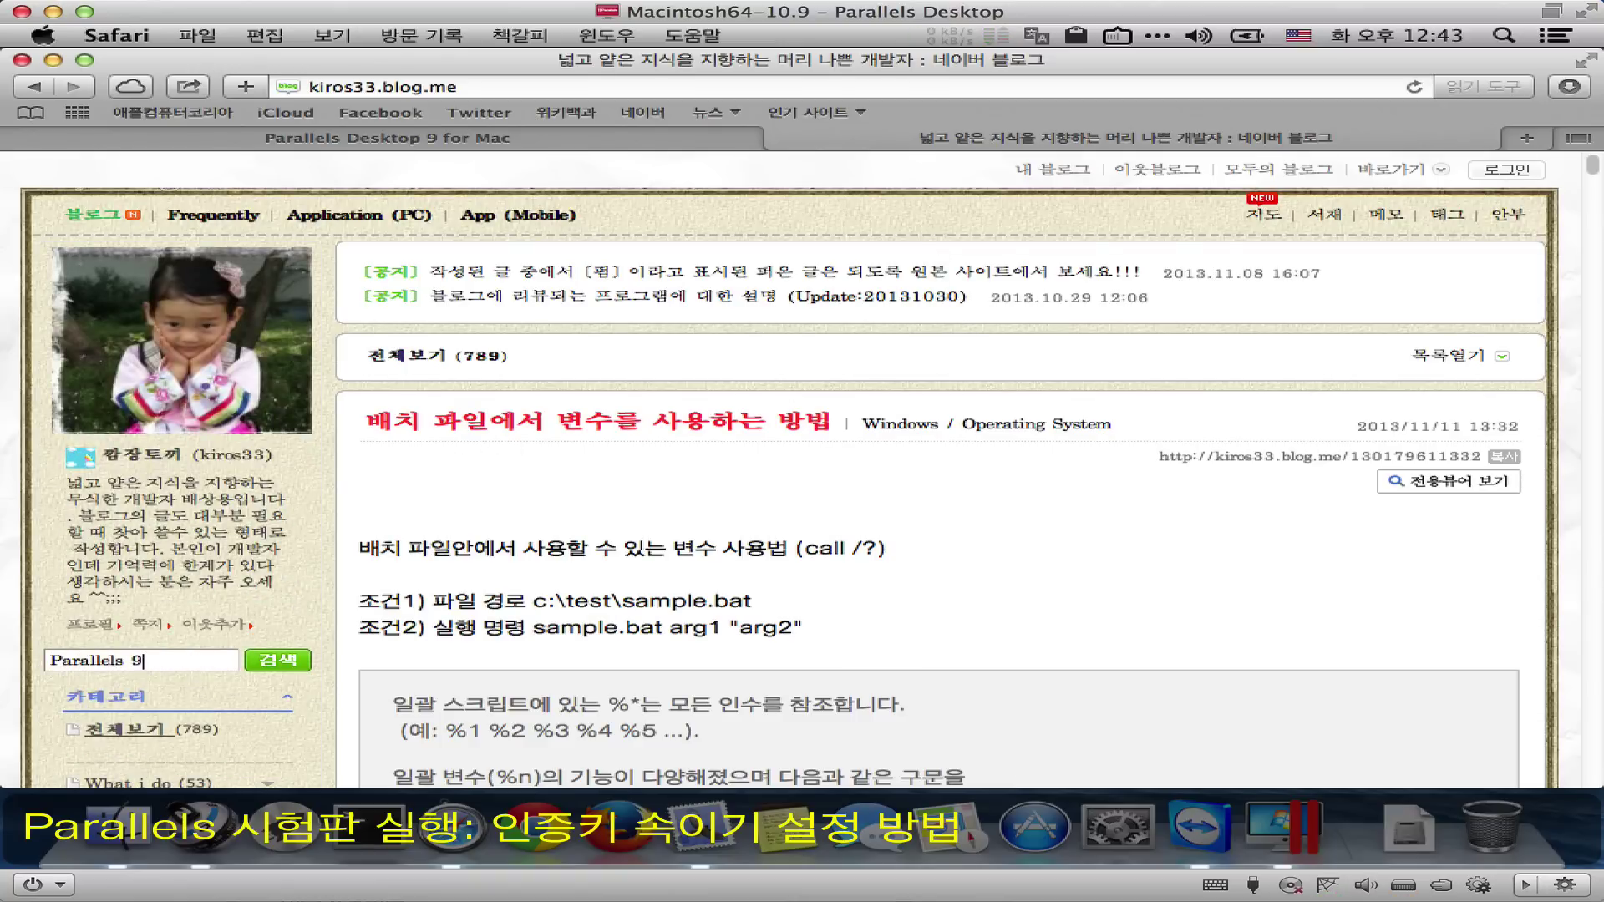
pyautogui.write(' 9')
pyautogui.press('Return')
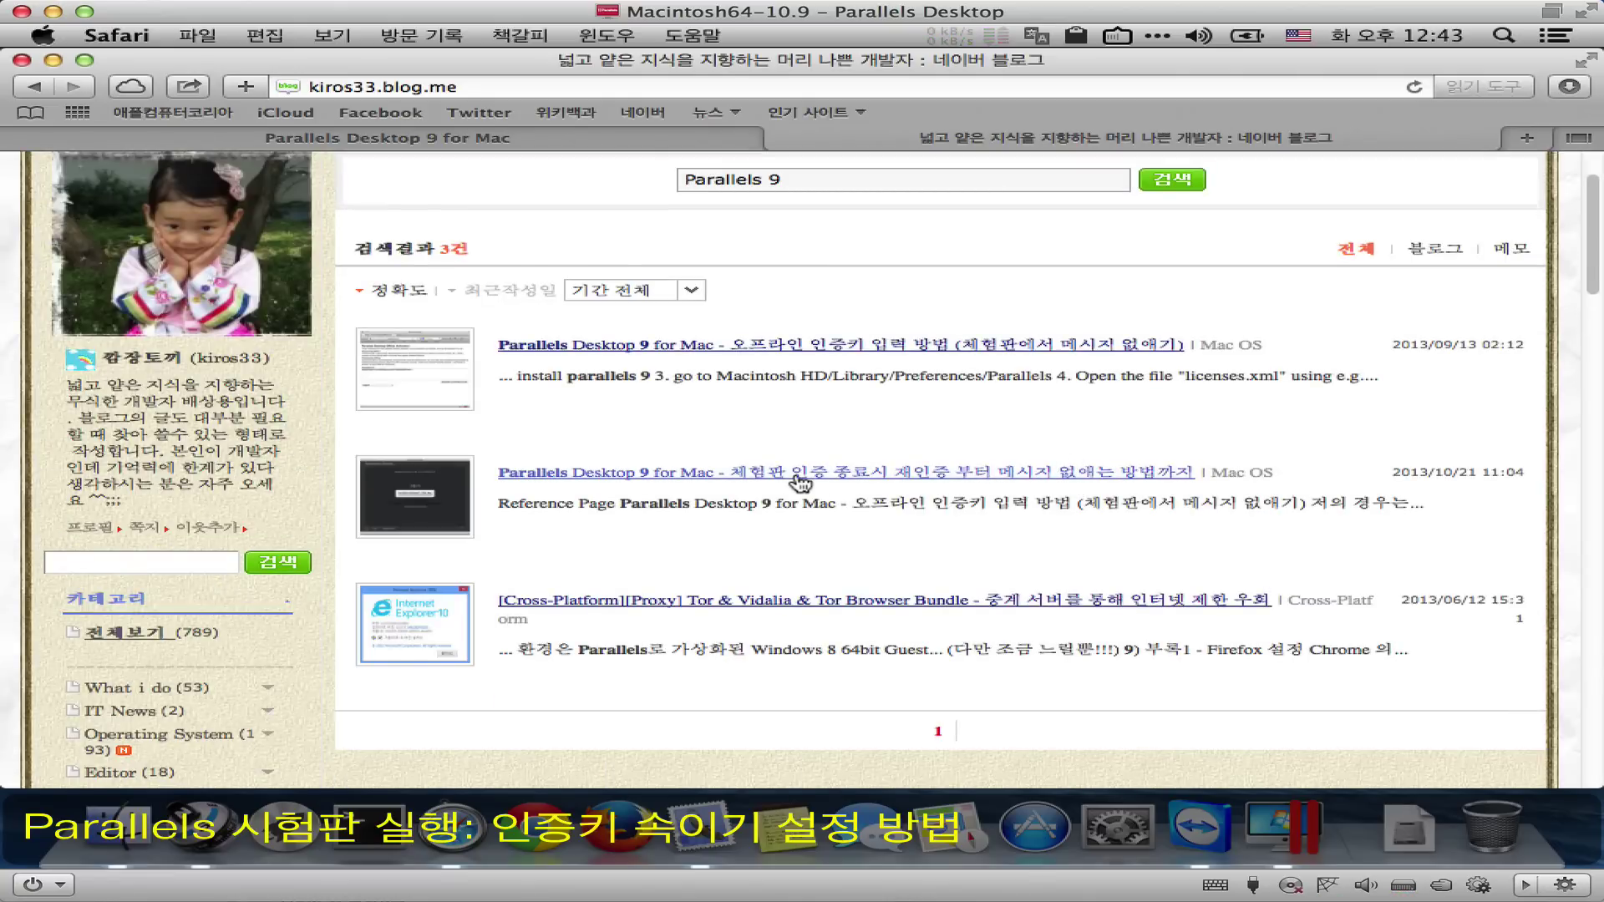
# - Open the offline activation key post and the trial re-authentication post in new tabs
pyautogui.click(816, 344)
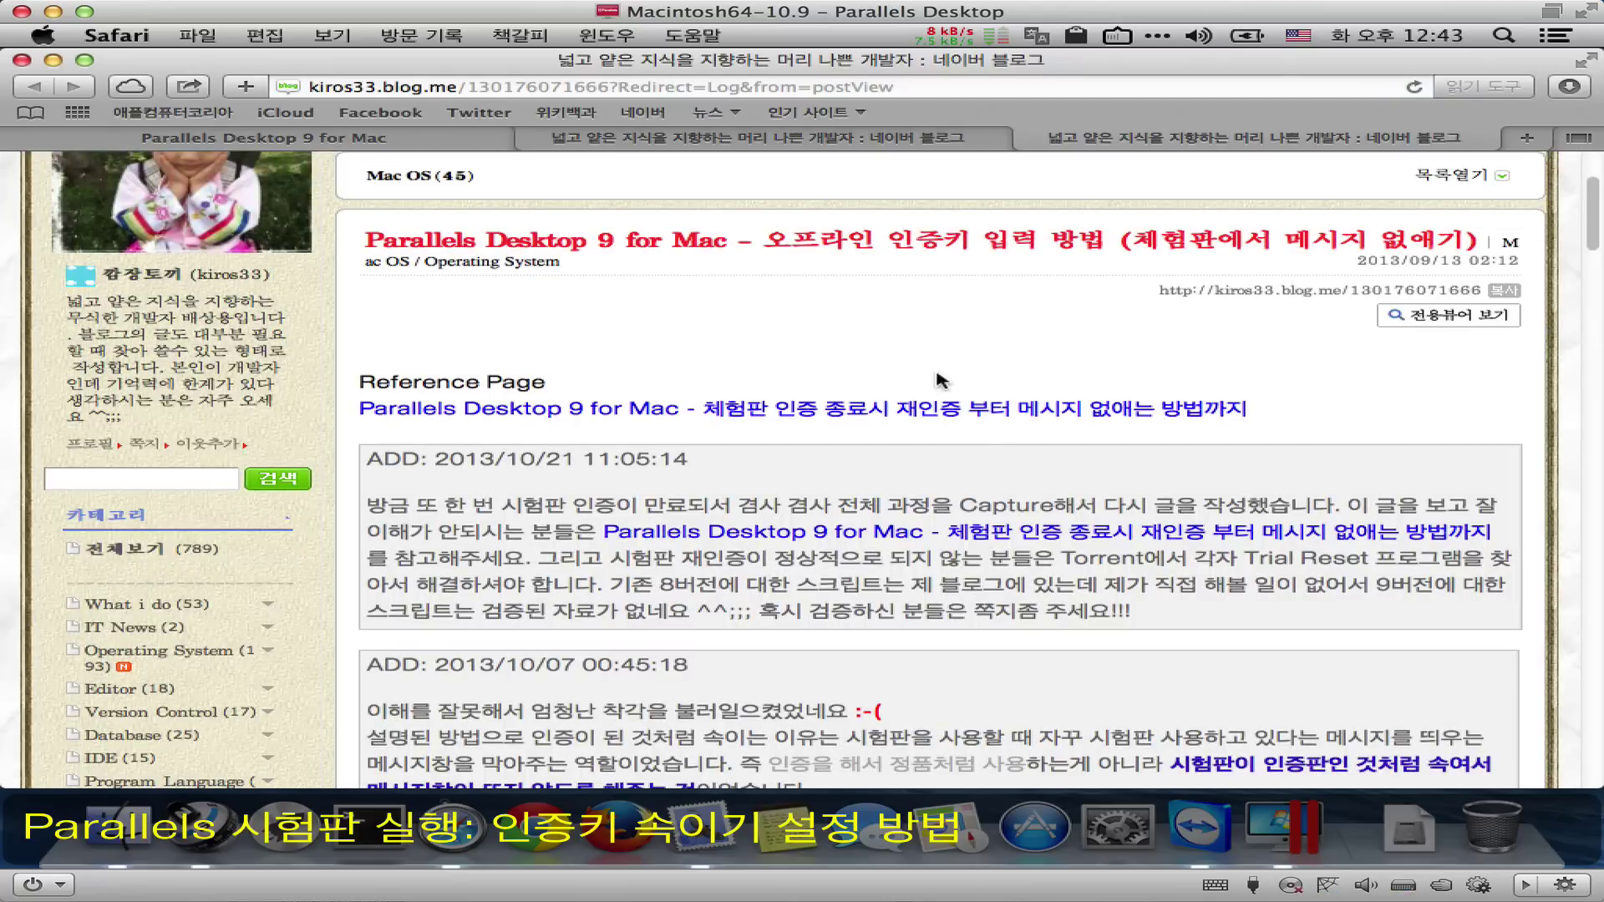
pyautogui.click(878, 144)
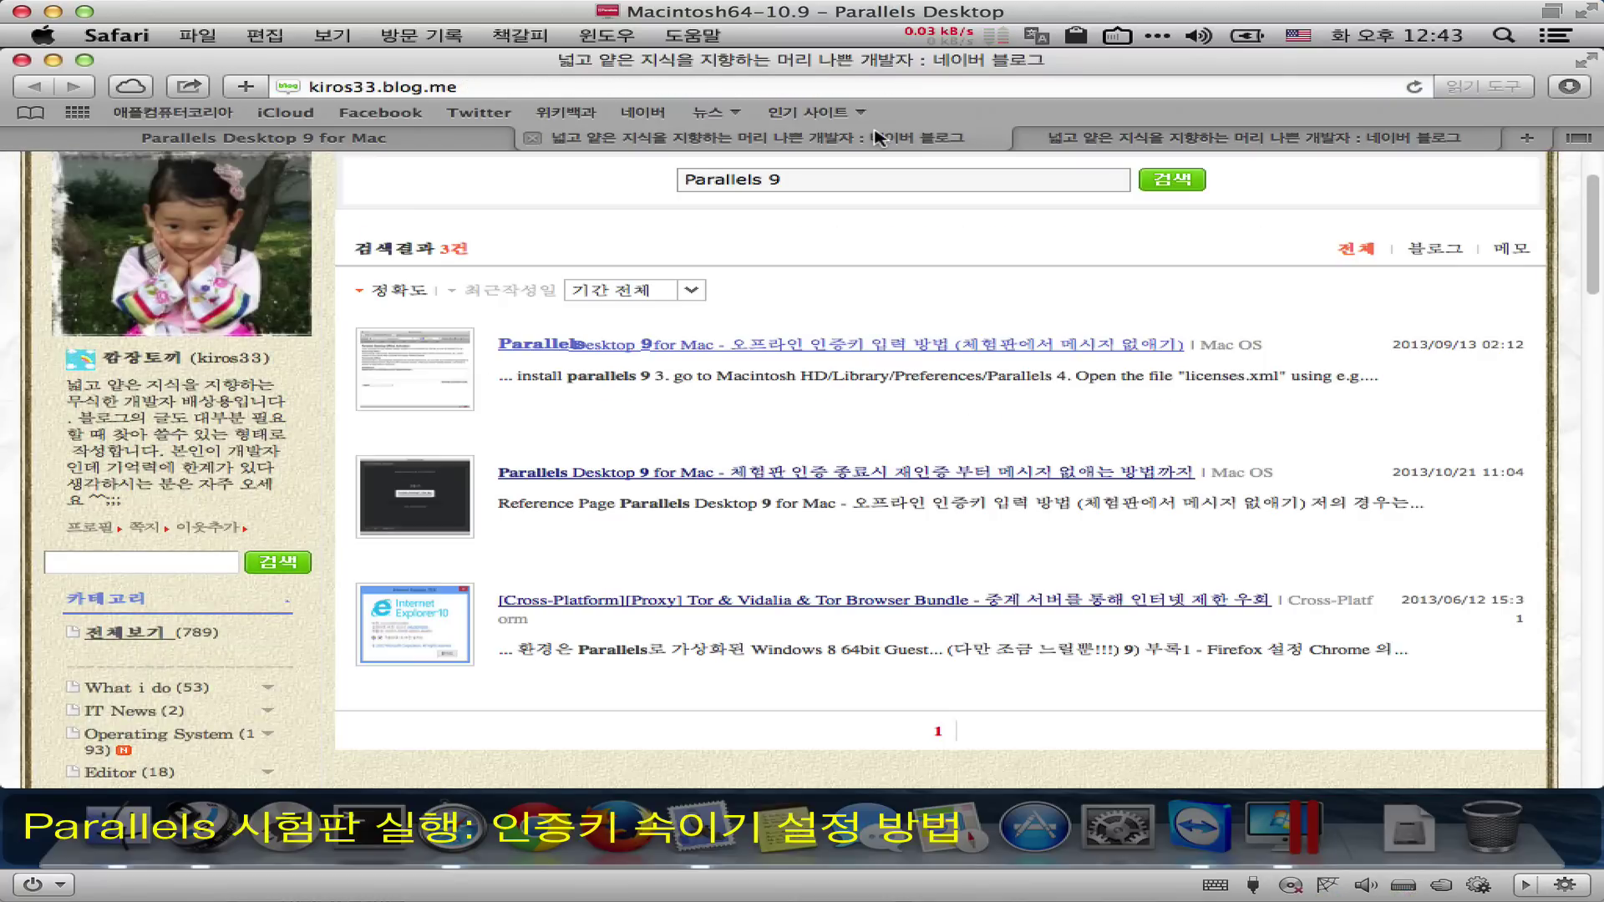
pyautogui.click(814, 475)
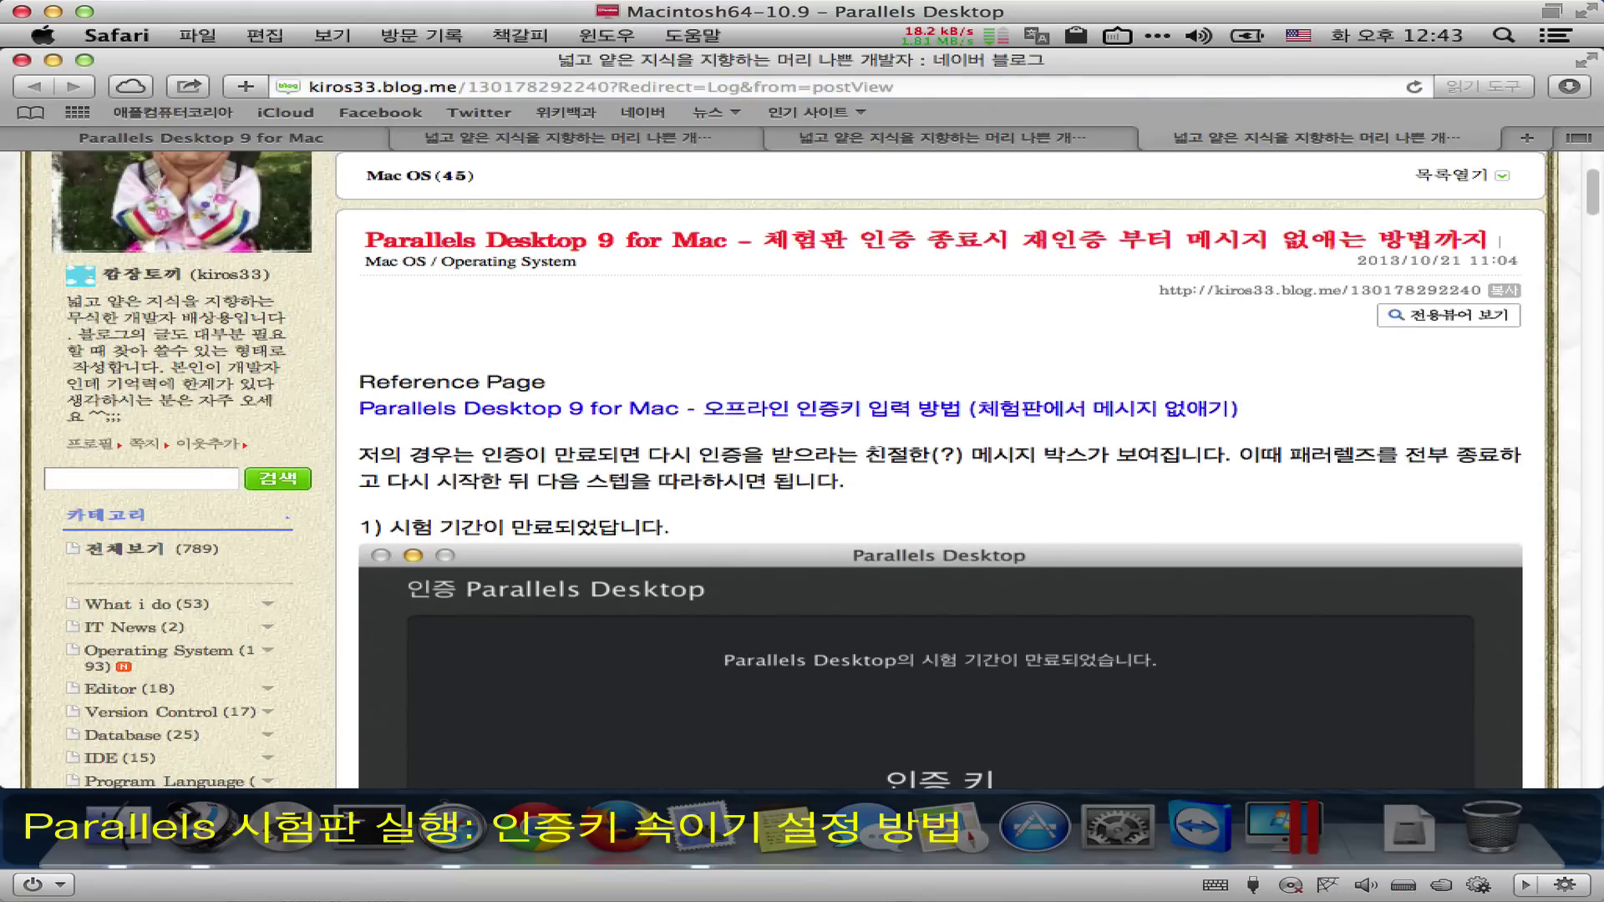
pyautogui.scroll(-15, 1364, 320)
pyautogui.scroll(20, 1364, 319)
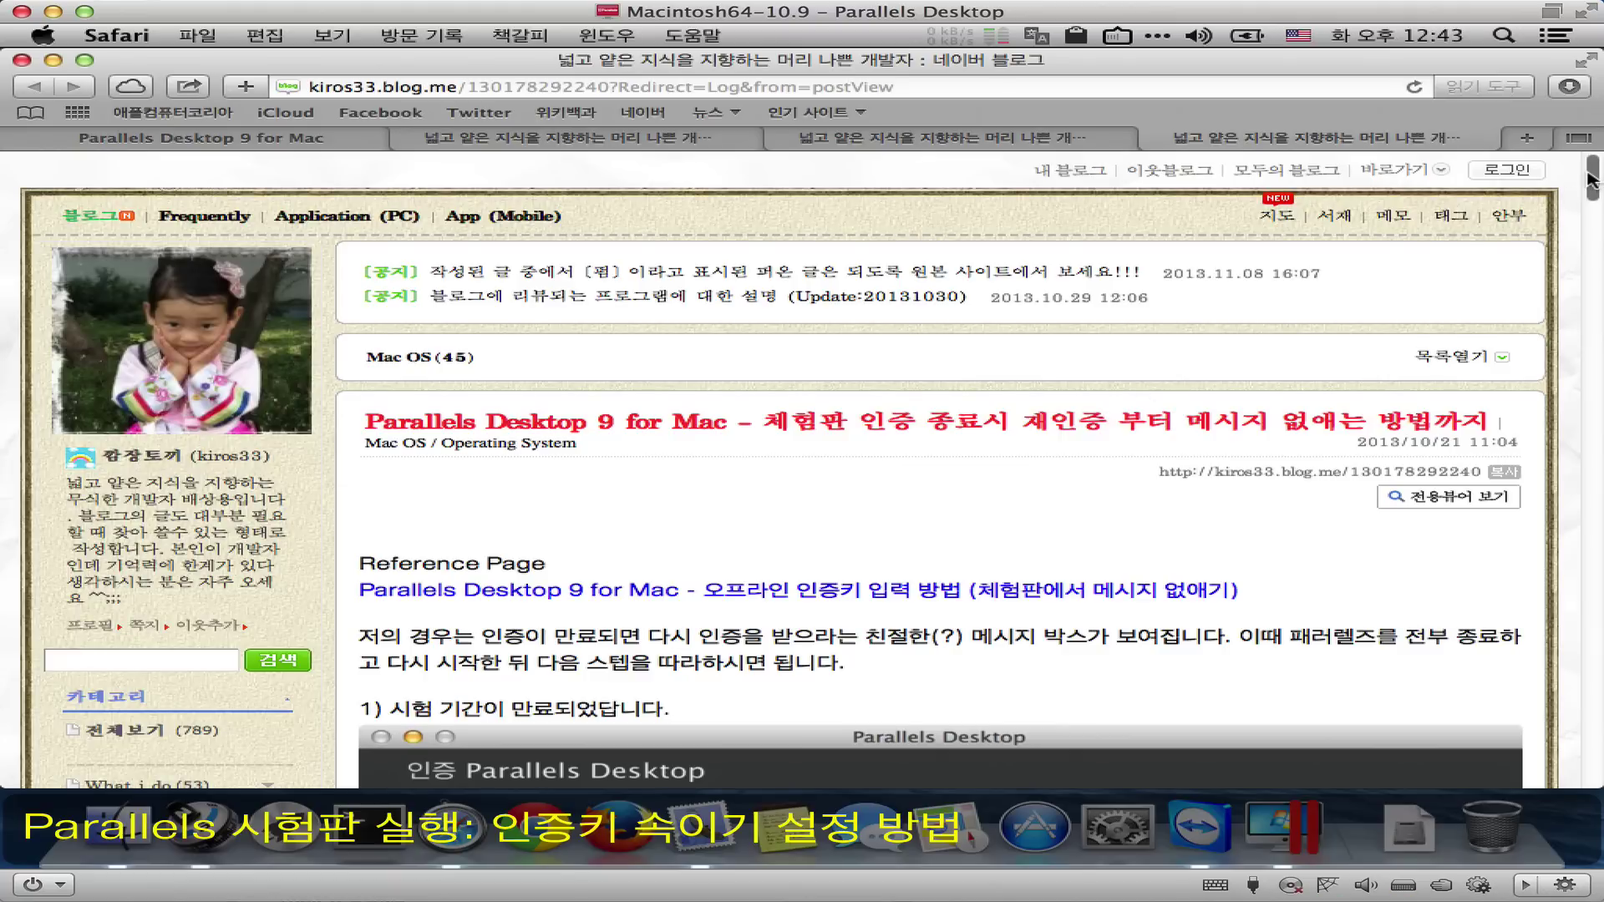
pyautogui.moveTo(1592, 179); pyautogui.dragTo(1578, 756)
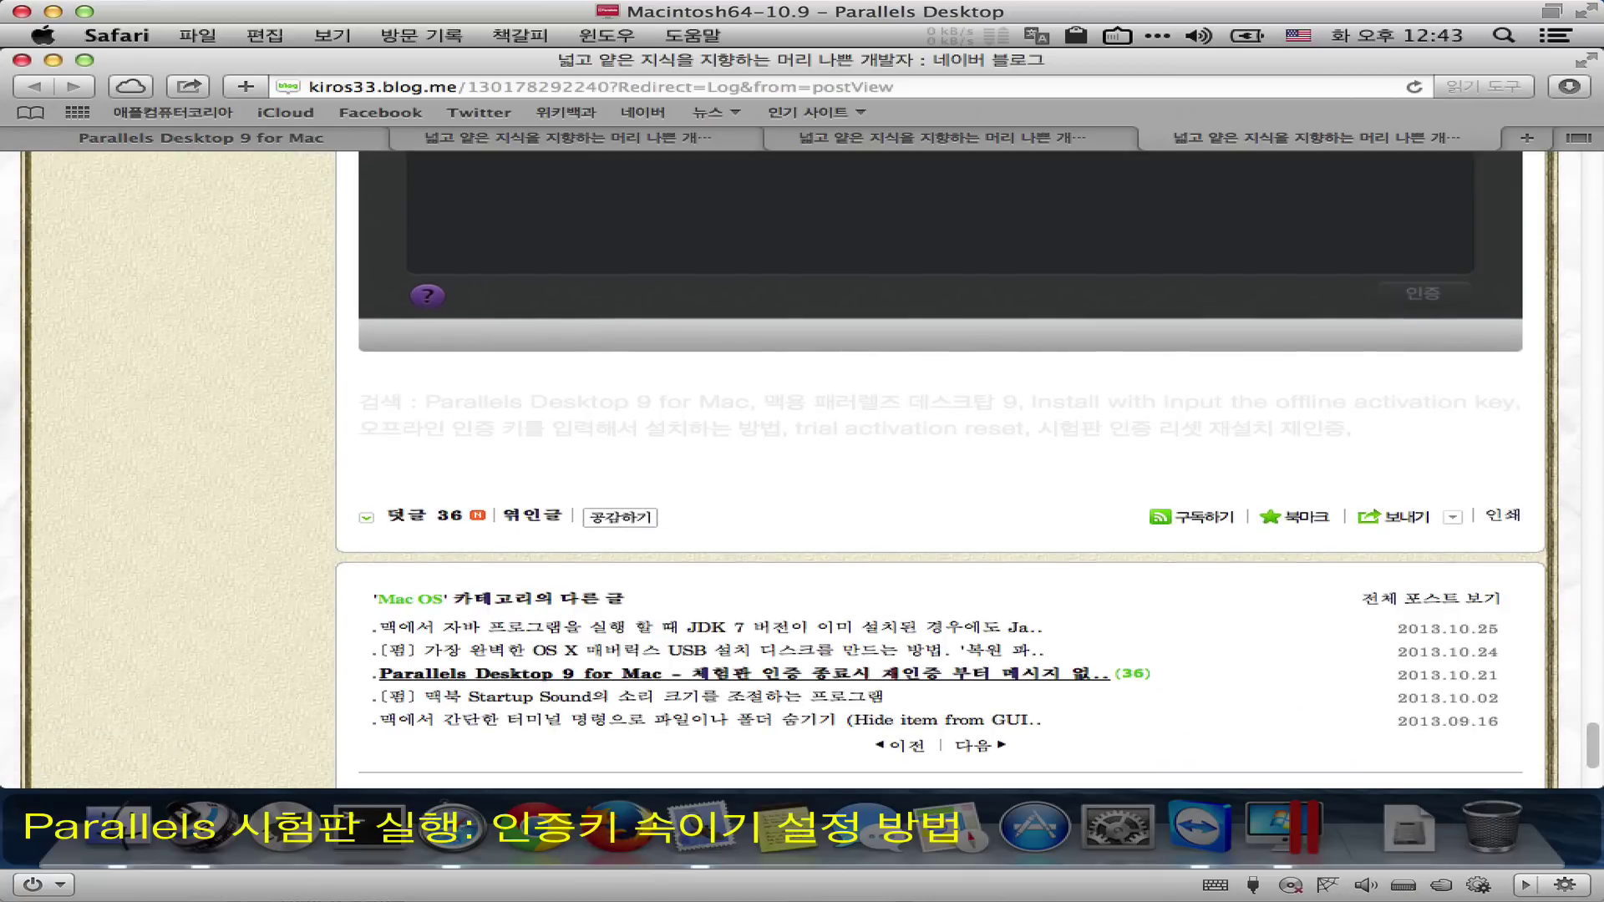
# - Copy the /Library/Preferences/Parallels path from the offline activation post's step 3 and open Terminal
pyautogui.click(1028, 136)
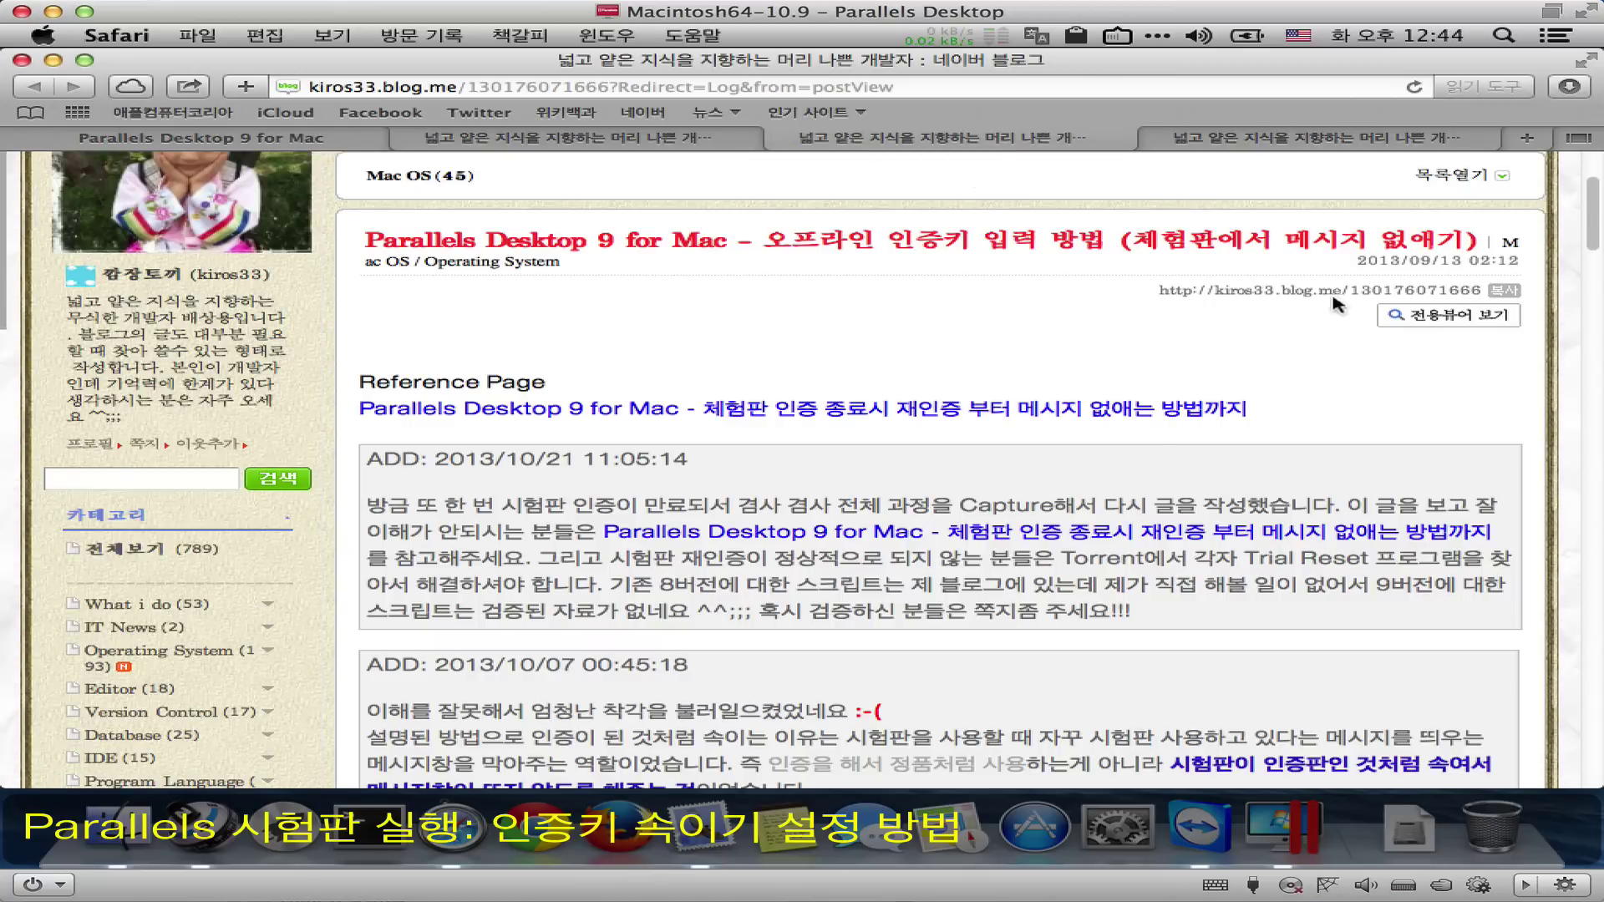
pyautogui.moveTo(1584, 225); pyautogui.dragTo(1589, 341)
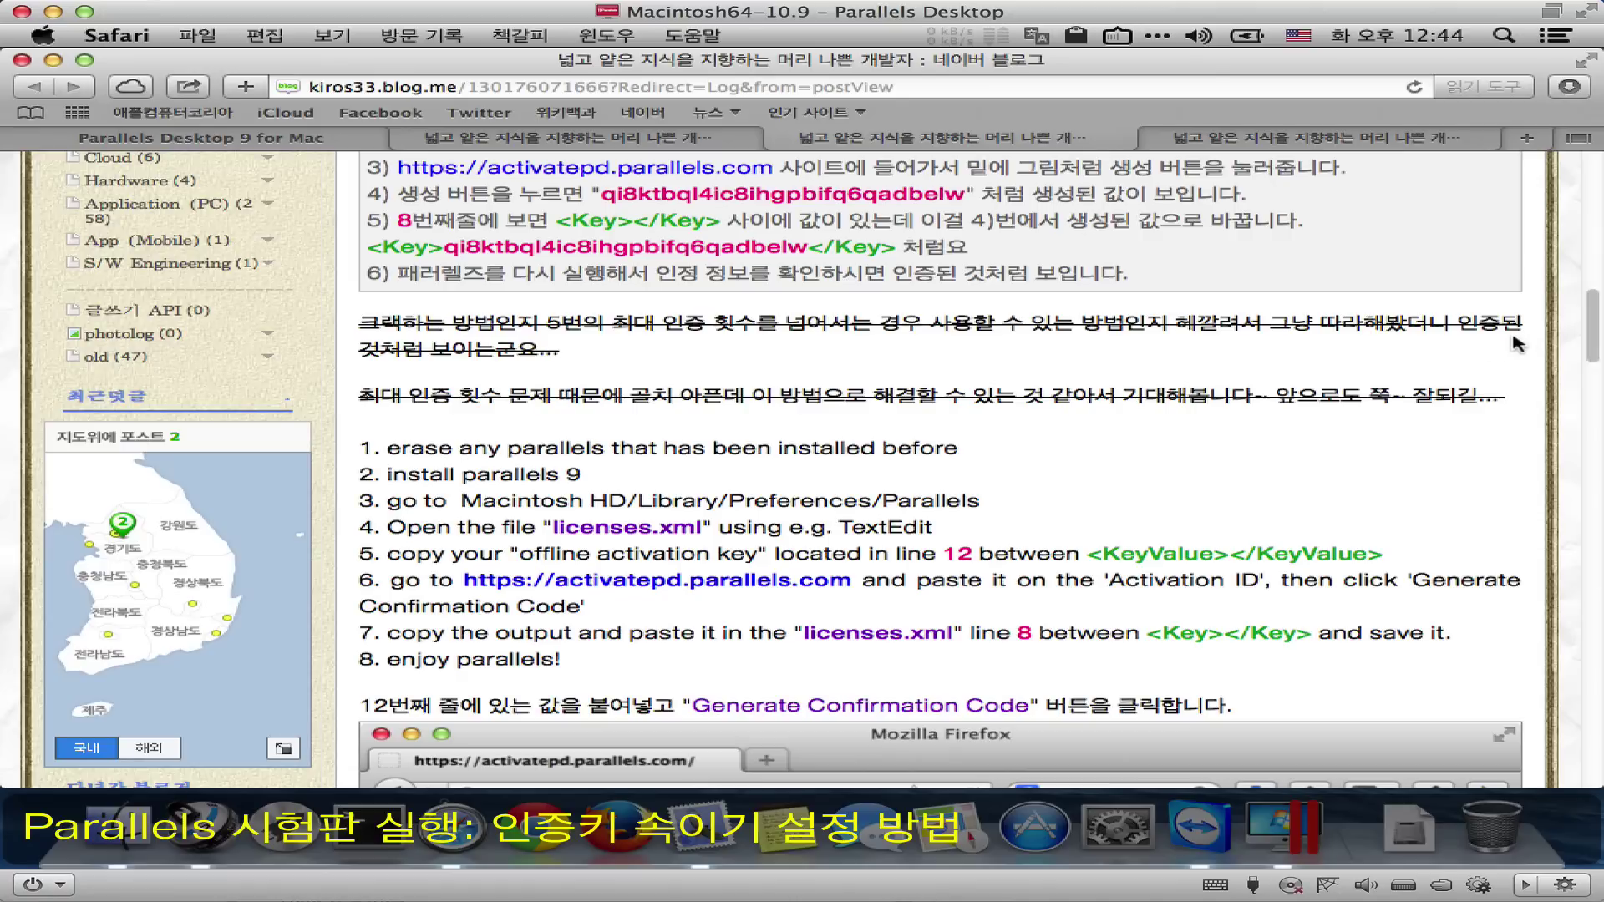
pyautogui.moveTo(982, 499); pyautogui.dragTo(625, 499)
pyautogui.click(618, 473)
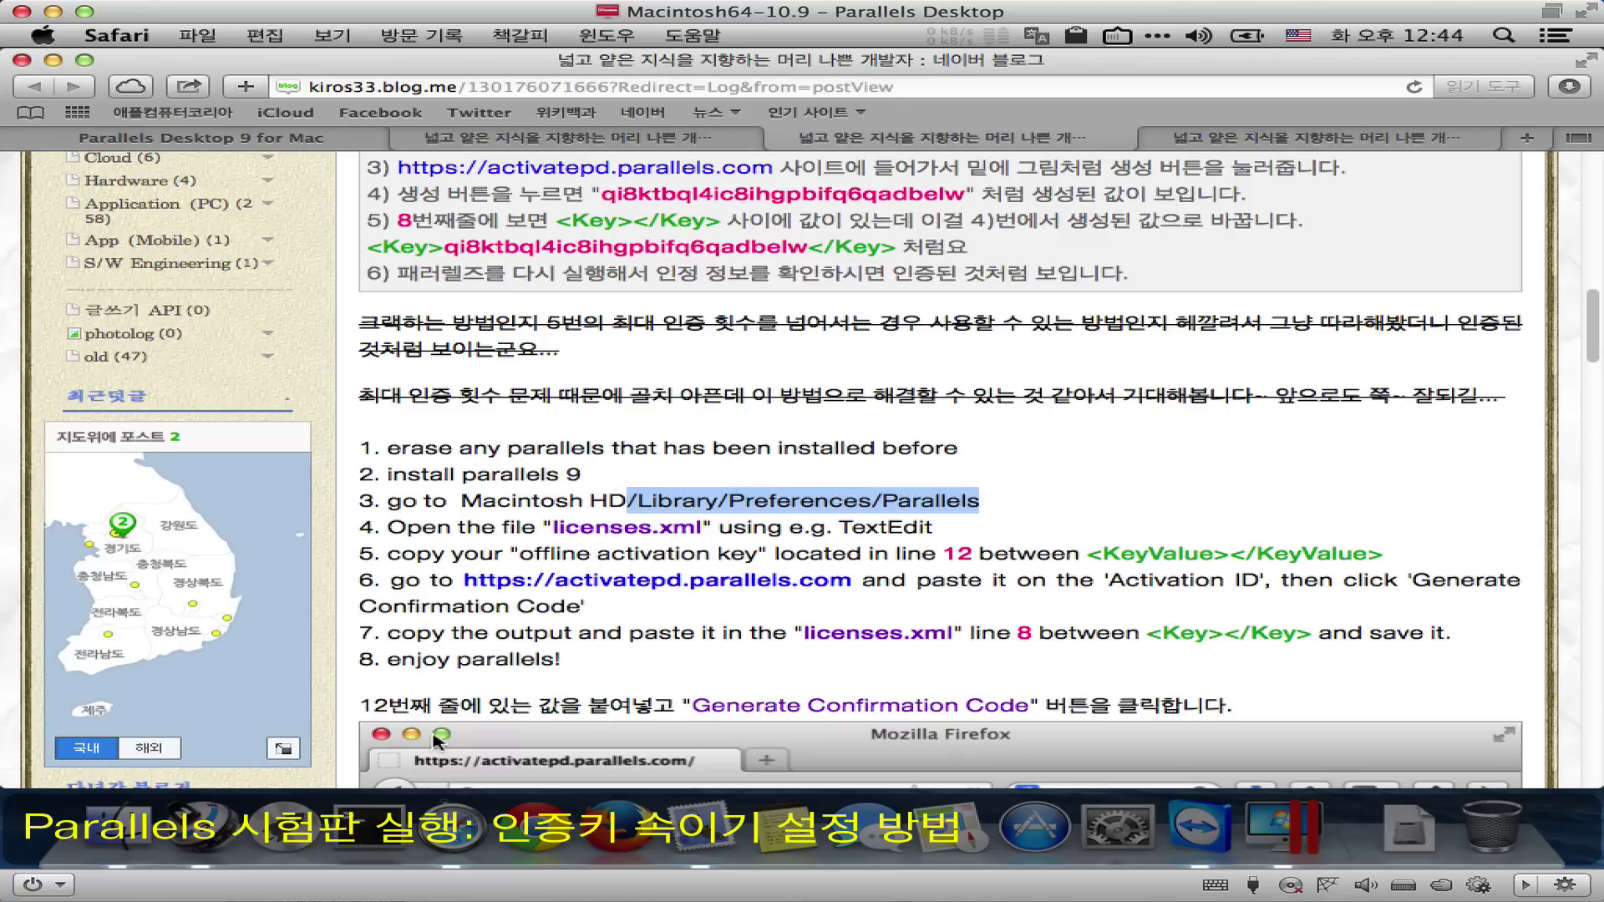
pyautogui.click(369, 826)
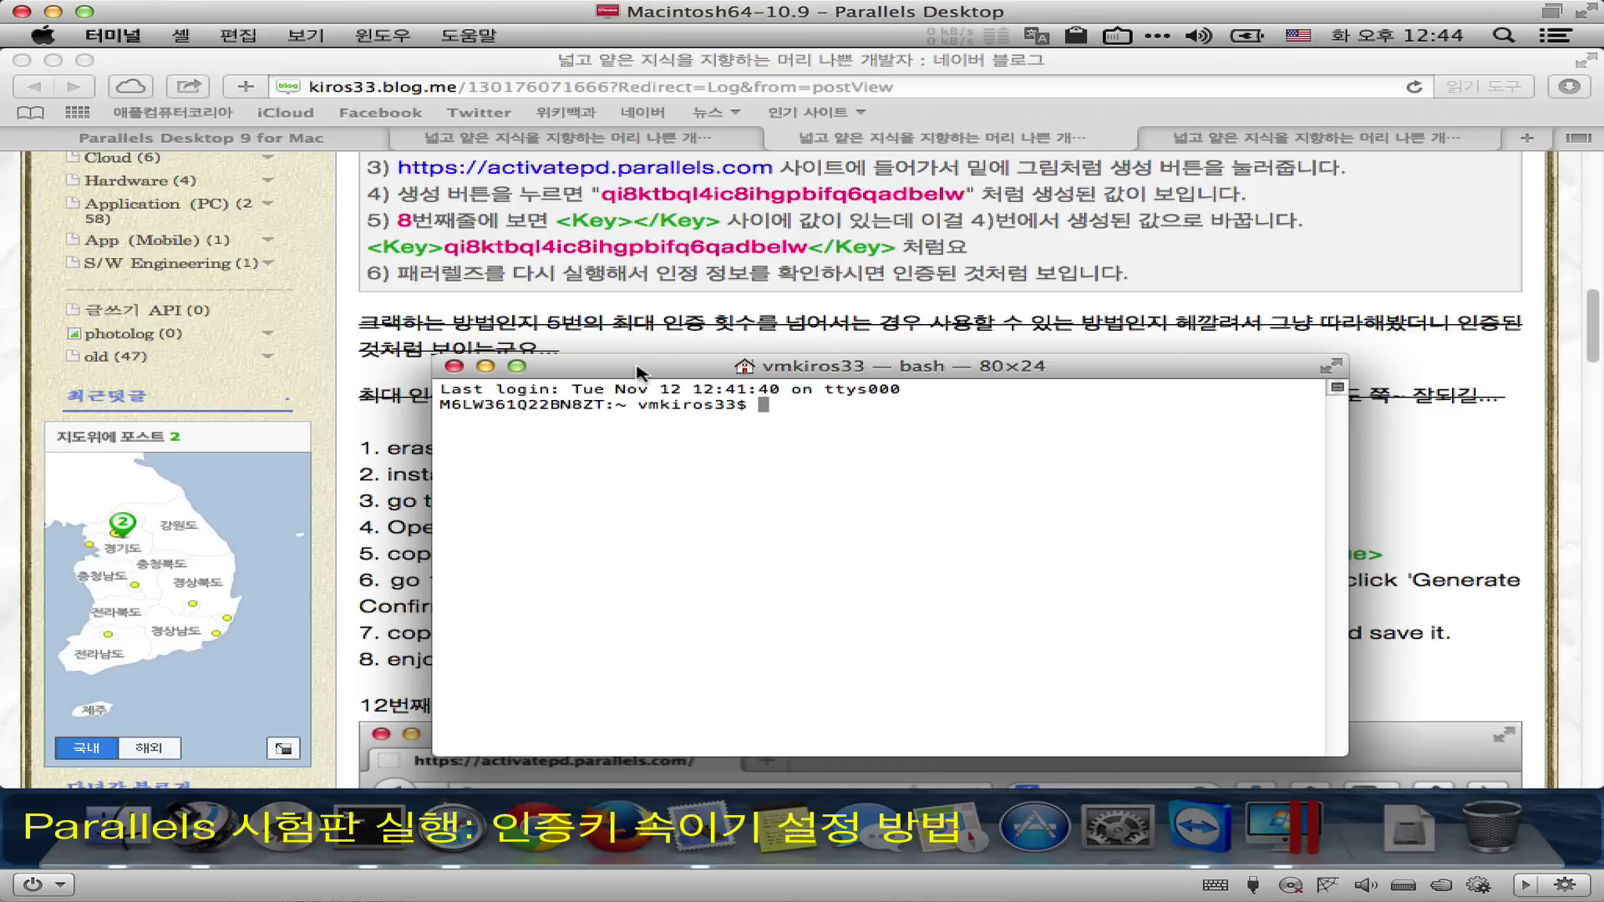
# - Get a root shell with sudo -i, entering the account password
pyautogui.moveTo(637, 372); pyautogui.dragTo(427, 393)
pyautogui.write('sudo')
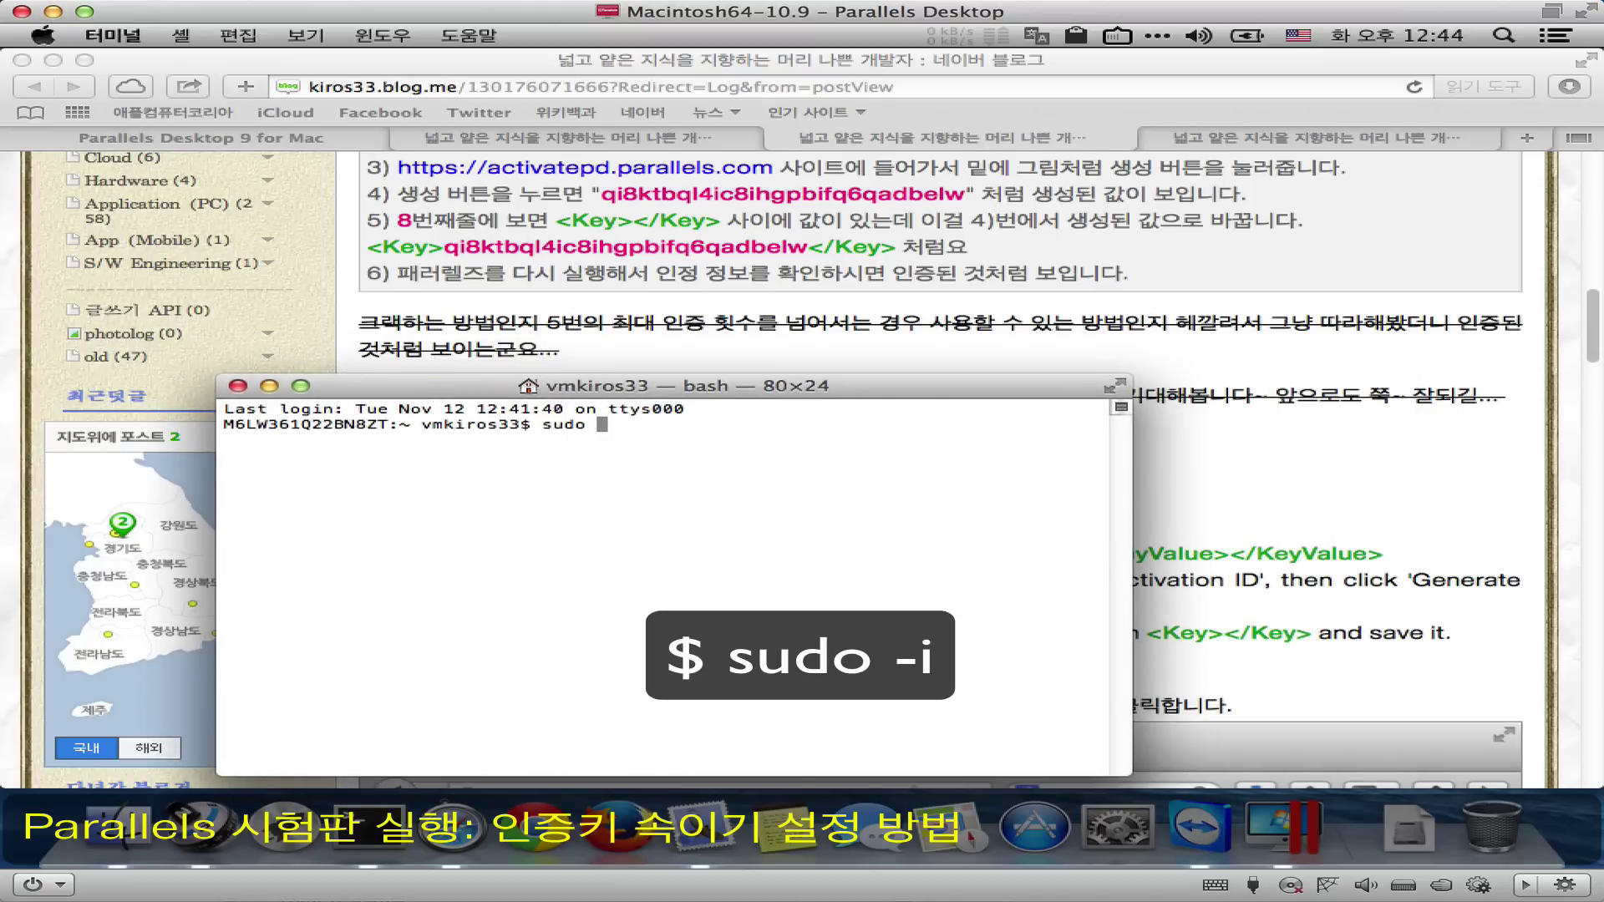
pyautogui.write(' -i')
pyautogui.press('Return')
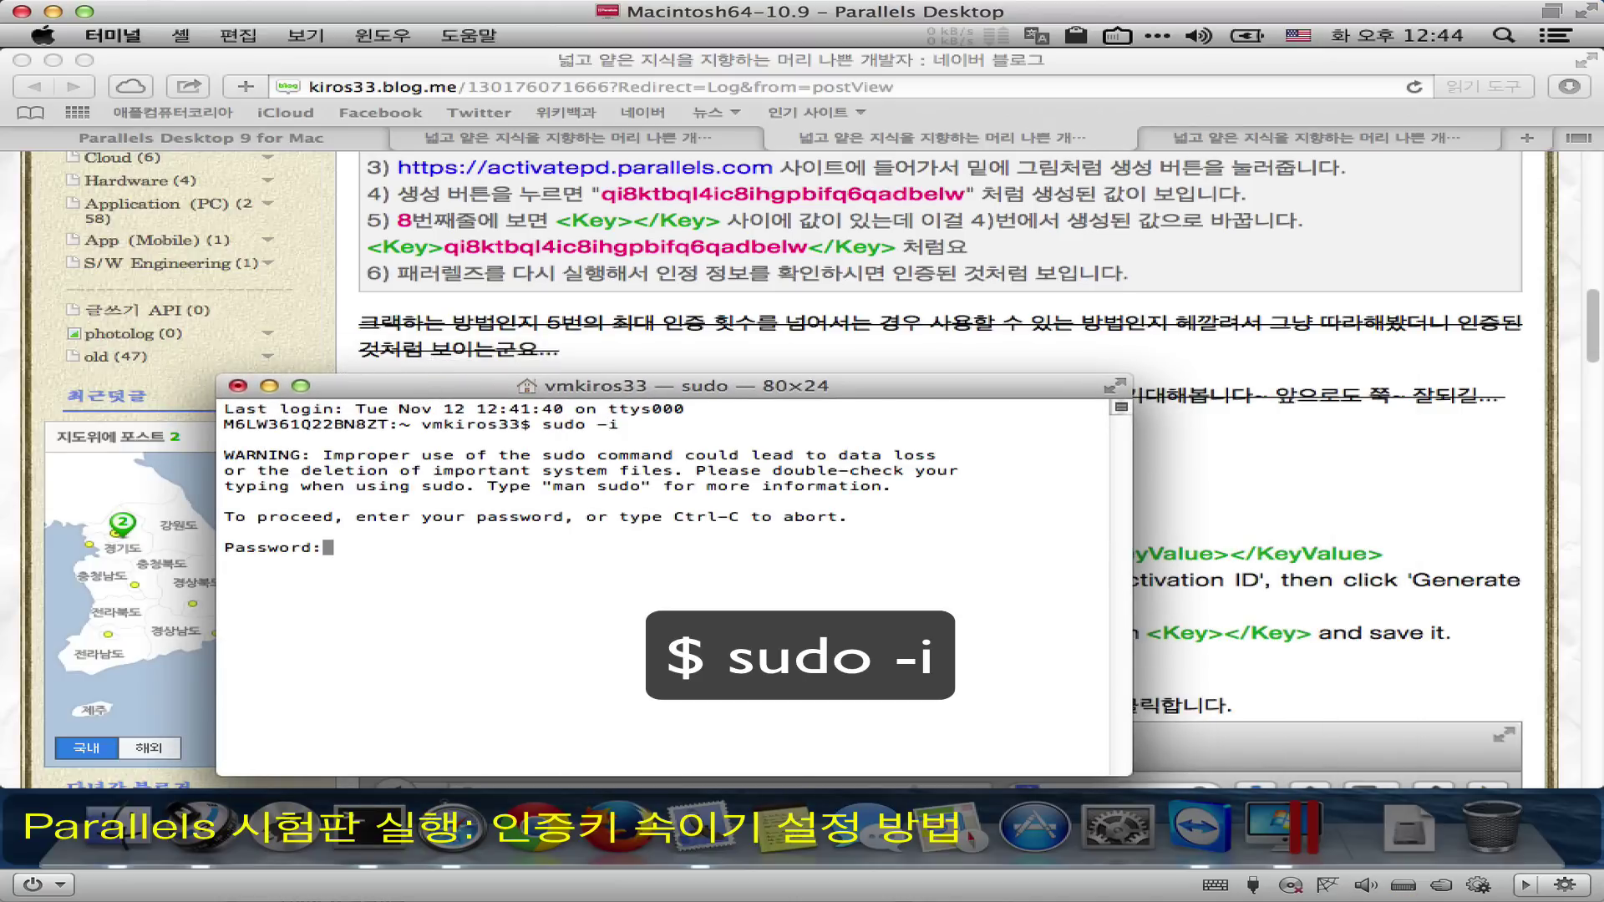
pyautogui.press('Return')
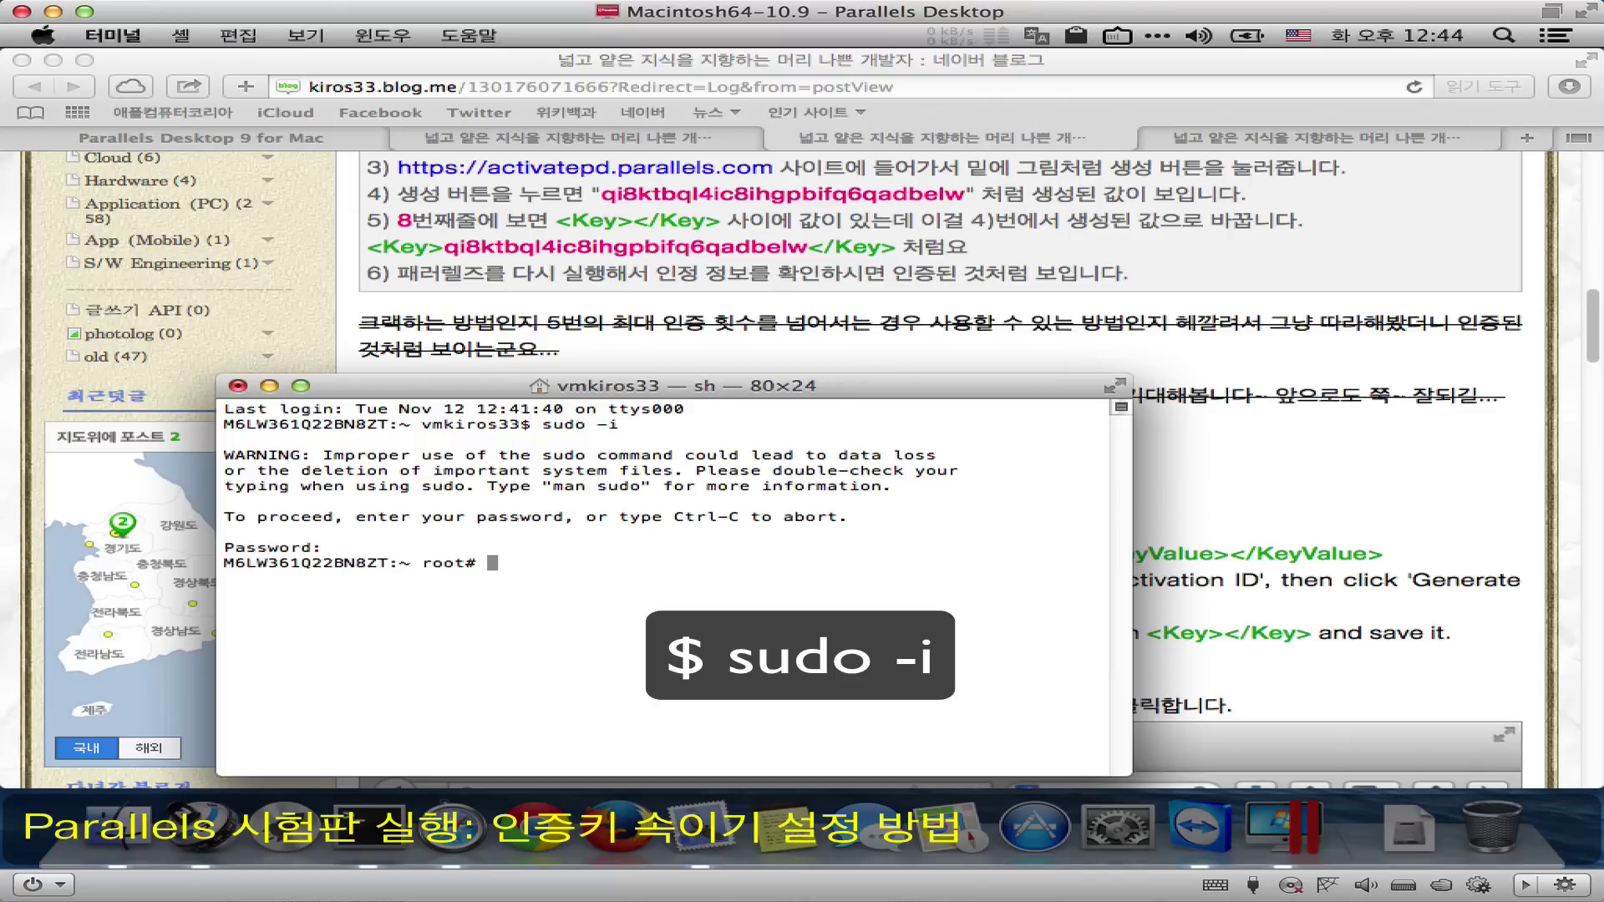
# - Change into "/Library/Preferences/Parallels" and clear the terminal screen
pyautogui.write('cd ')
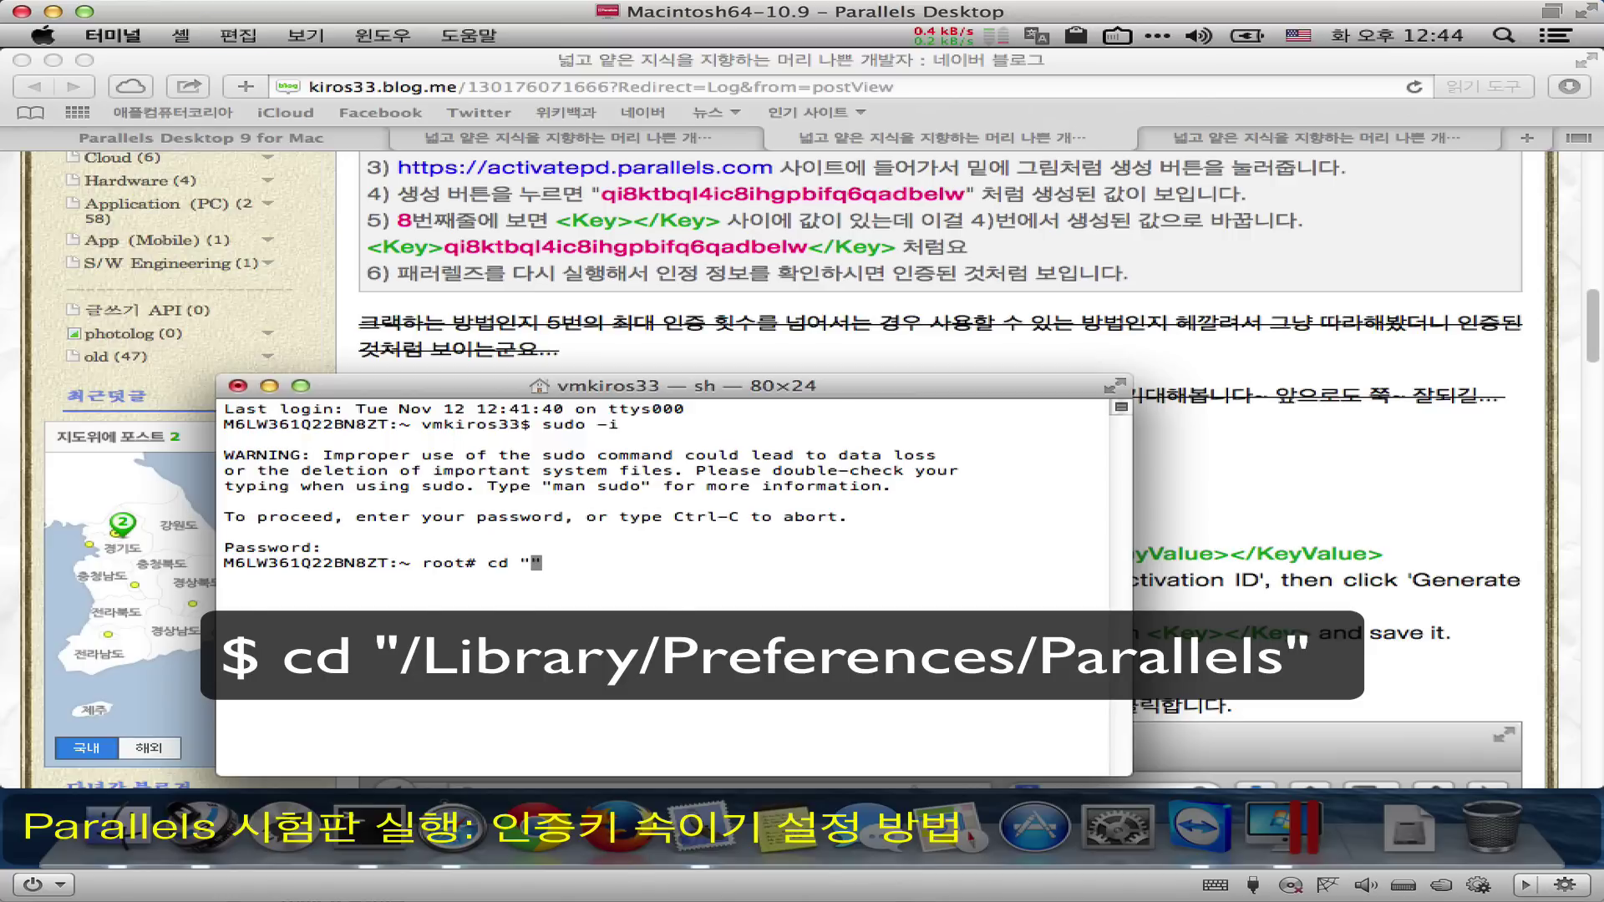
pyautogui.write('"')
pyautogui.write('/Library/Preferences/Parallels" [출처] Parallels Desktop 9 for Mac - 오프라인 인증키 입력 방법 (체험판에서 메시지 없애기)|작성자 깜장토끼')
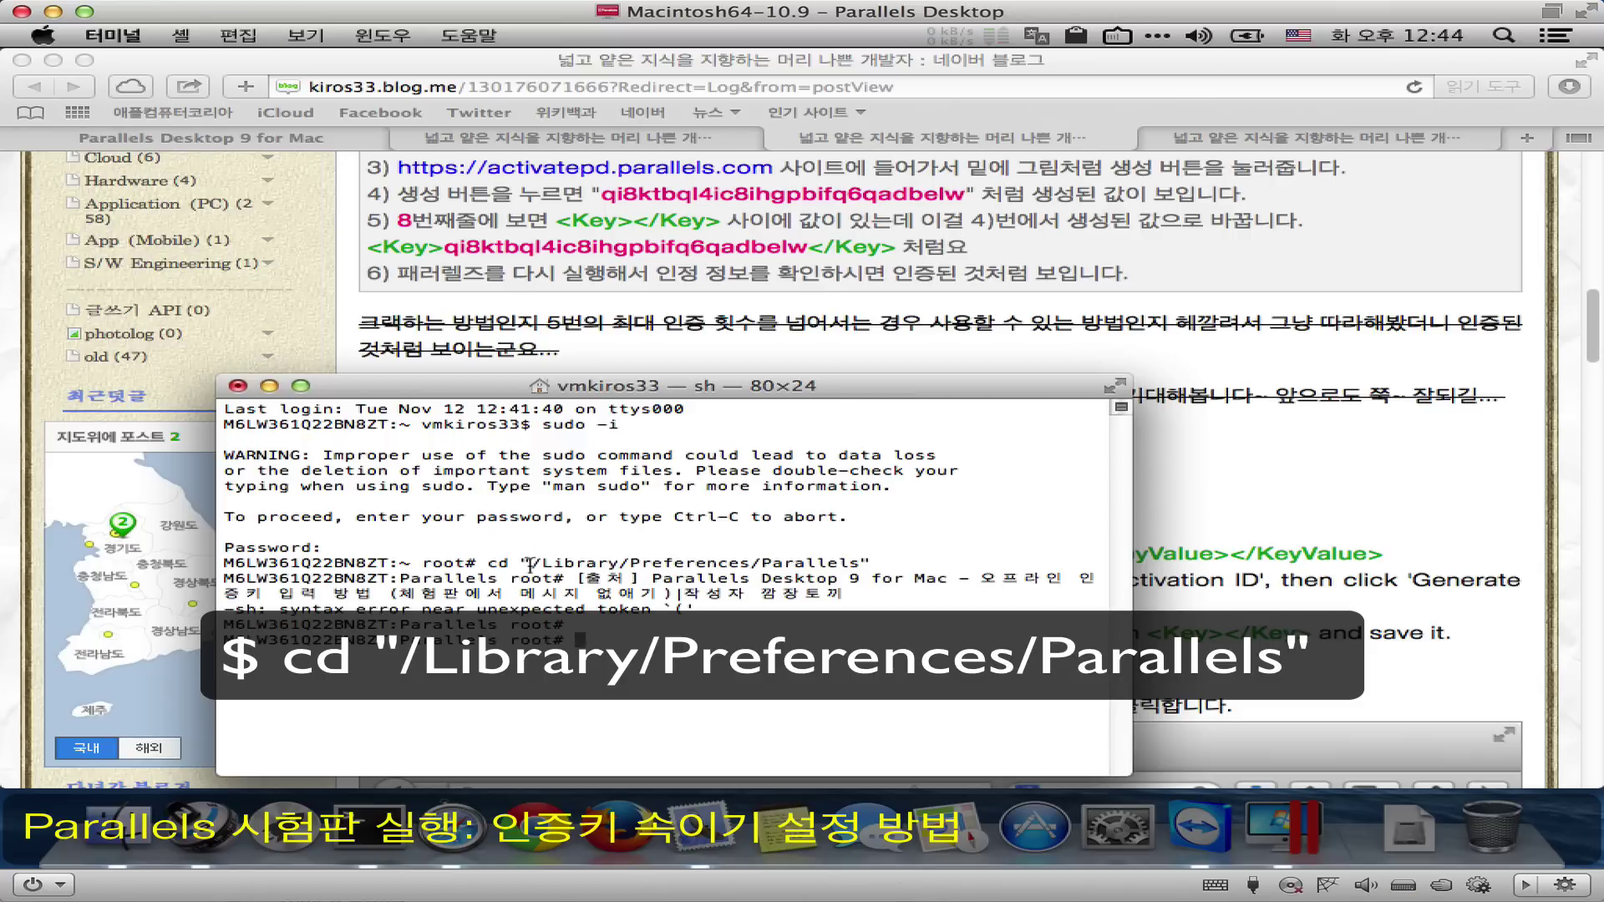
pyautogui.moveTo(530, 565); pyautogui.dragTo(860, 566)
pyautogui.press('super+c')
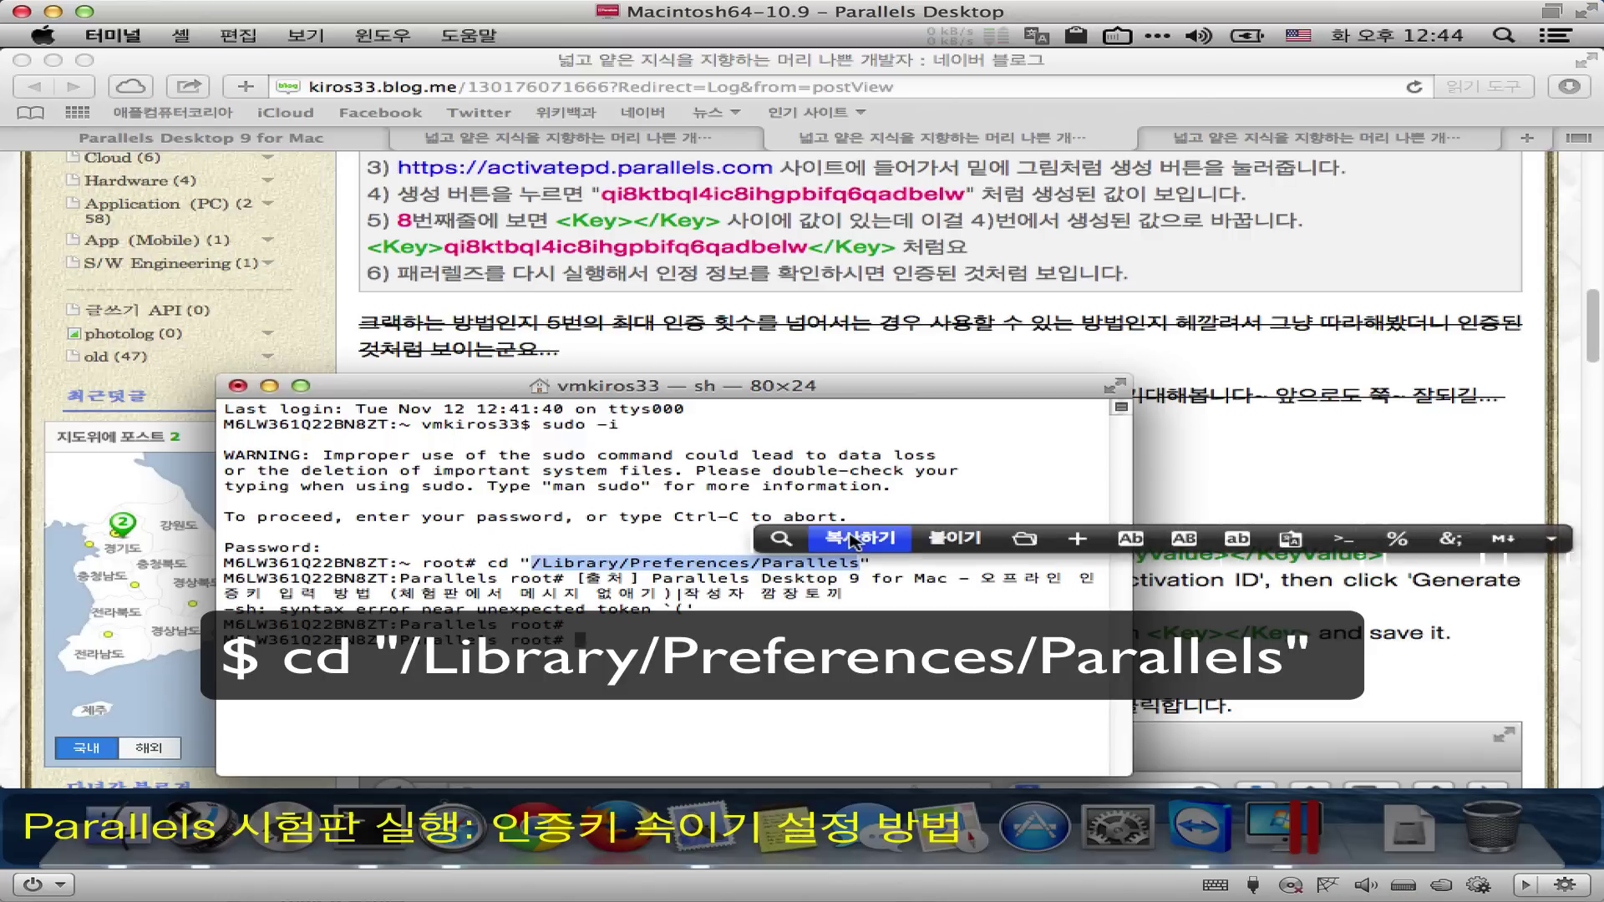
pyautogui.click(852, 540)
pyautogui.click(749, 641)
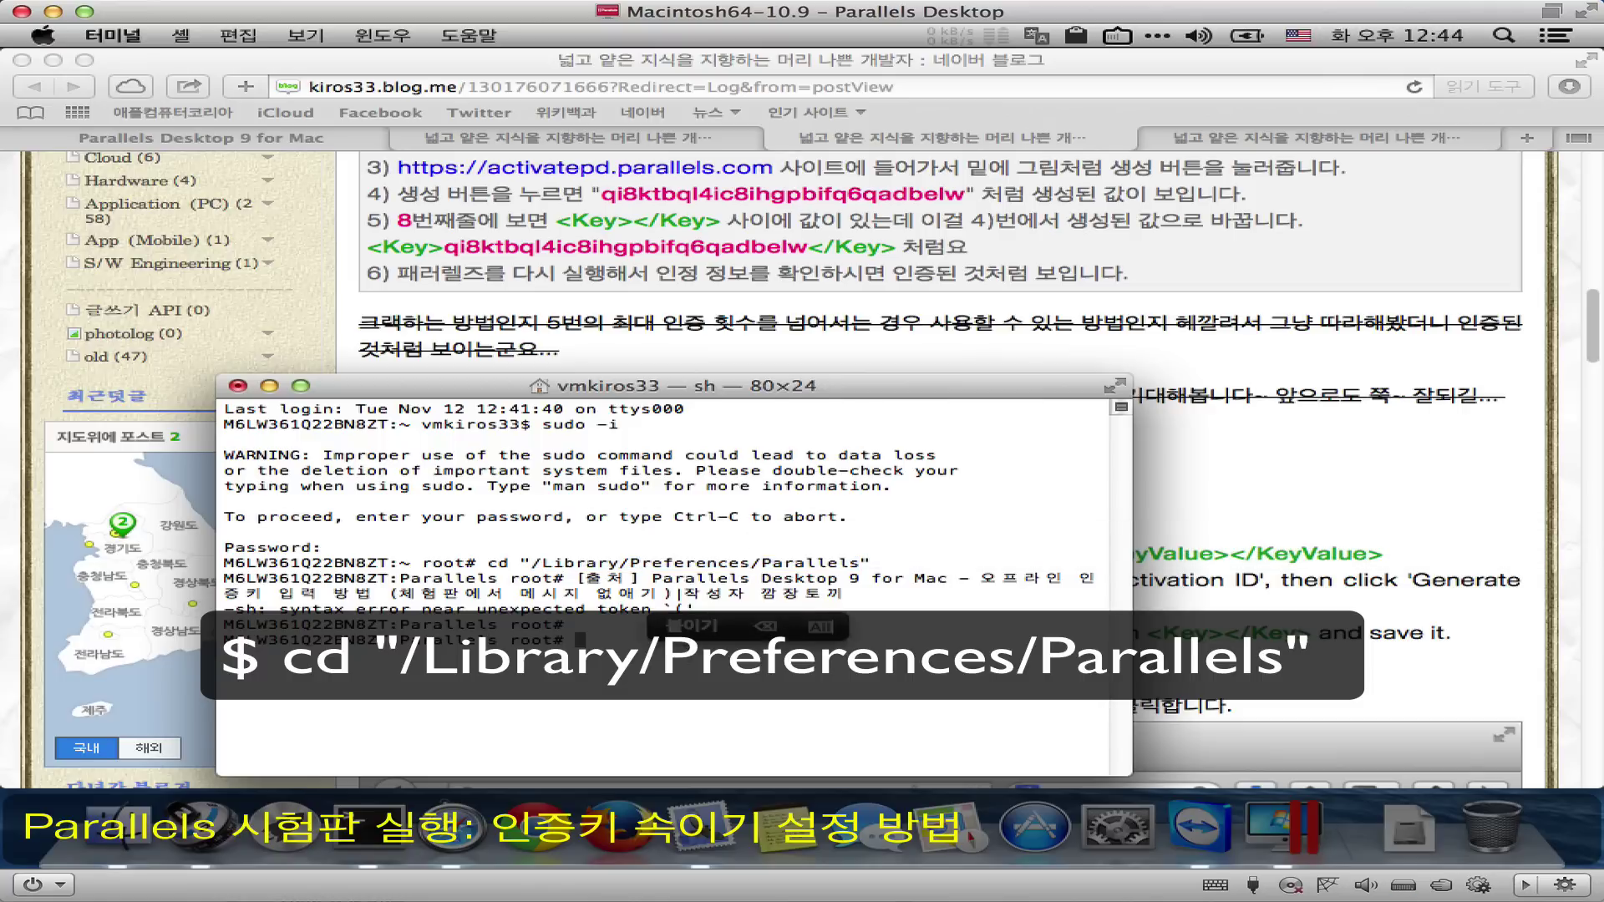
pyautogui.write('cd "')
pyautogui.press('super+v')
pyautogui.write('"')
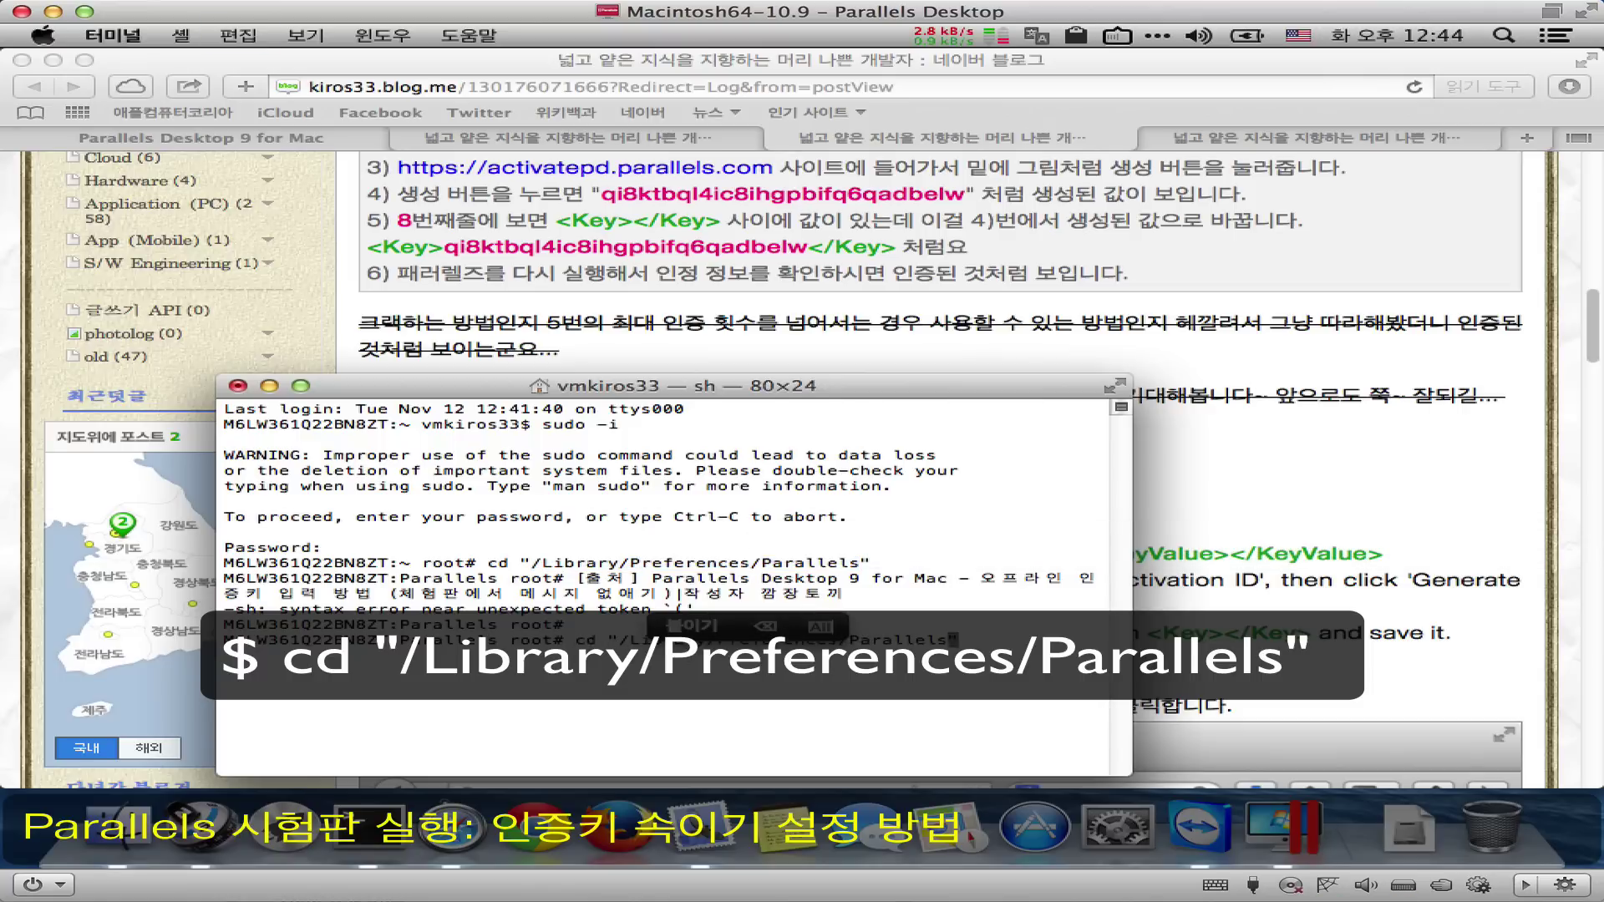
pyautogui.press('Return')
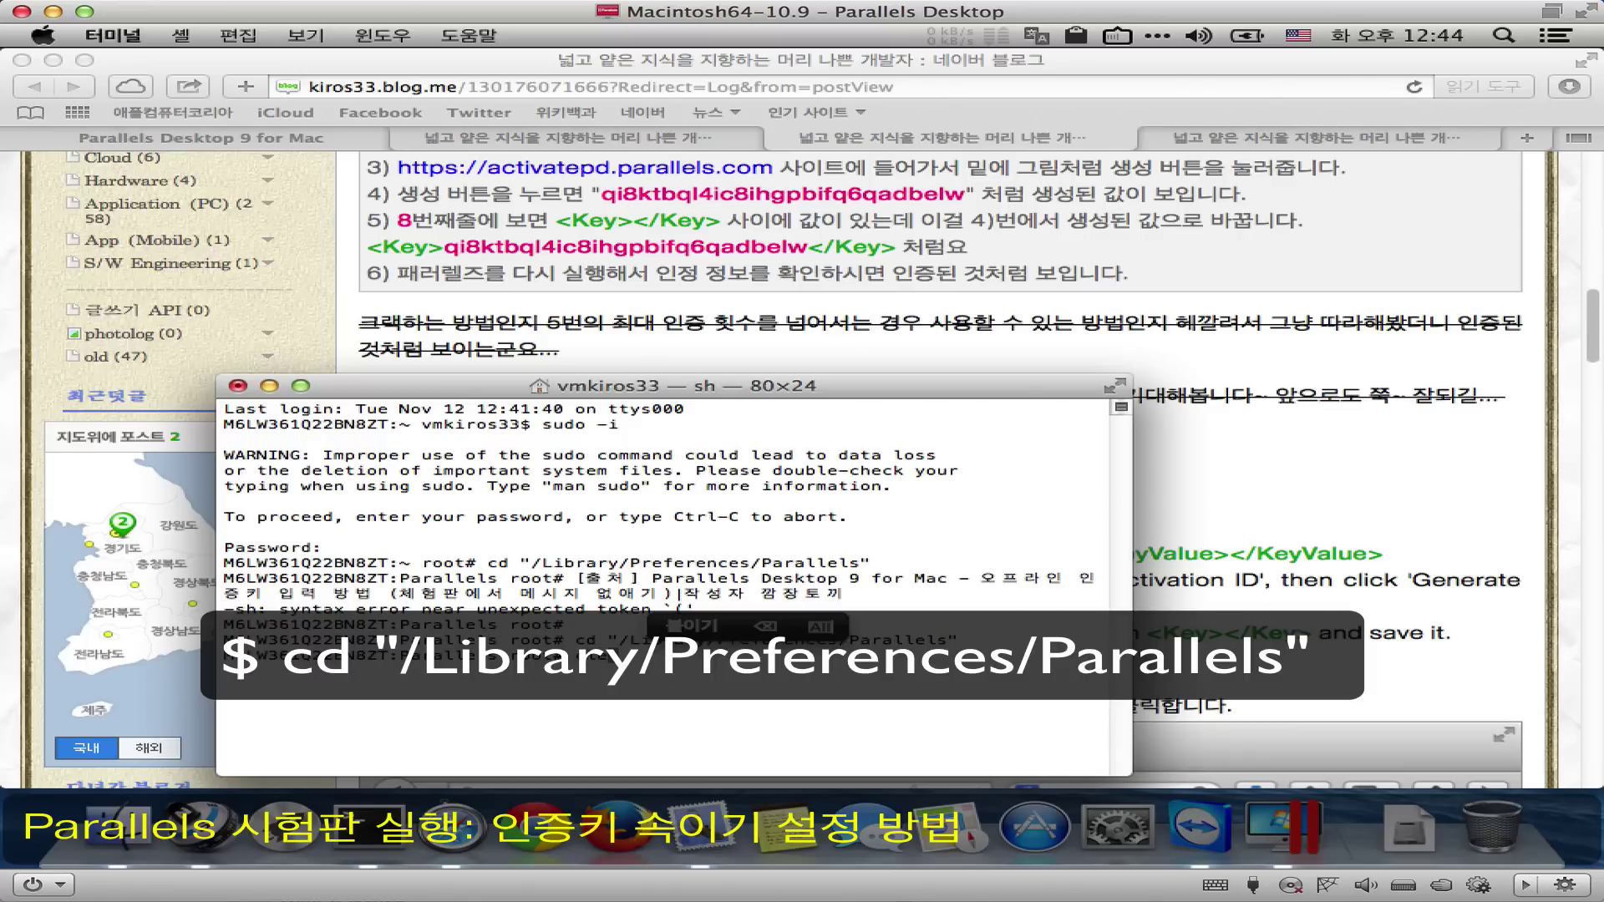
pyautogui.hotkey('ctrl', 'l')
# - List the folder contents with ls -al, then open licenses.xml in vi
pyautogui.write('ls ')
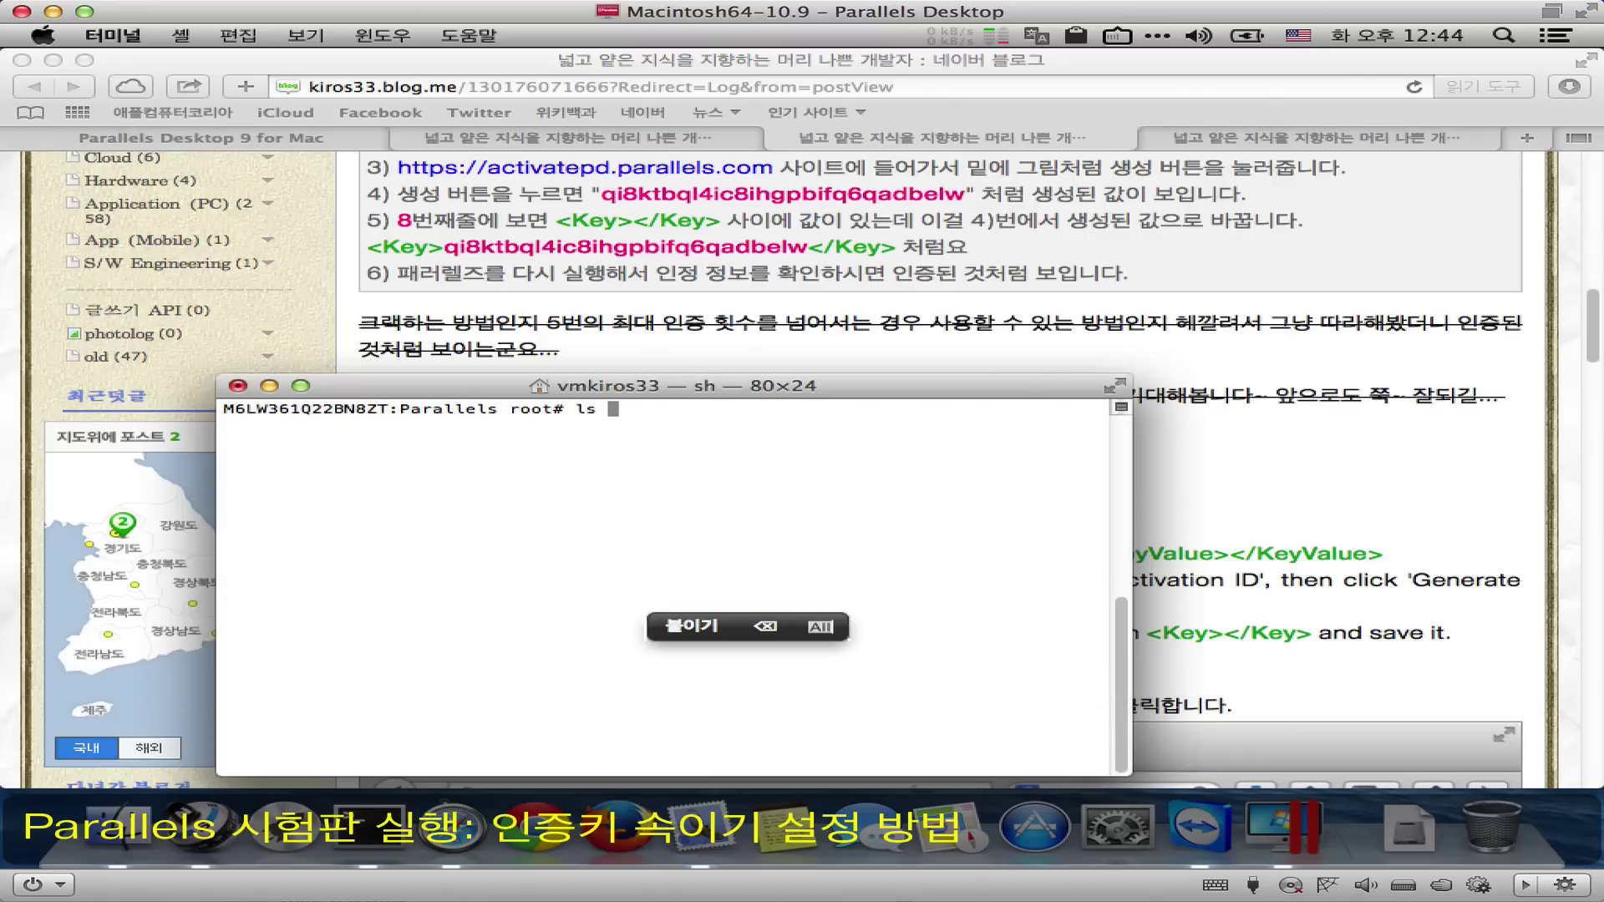
pyautogui.write('-al')
pyautogui.press('Return')
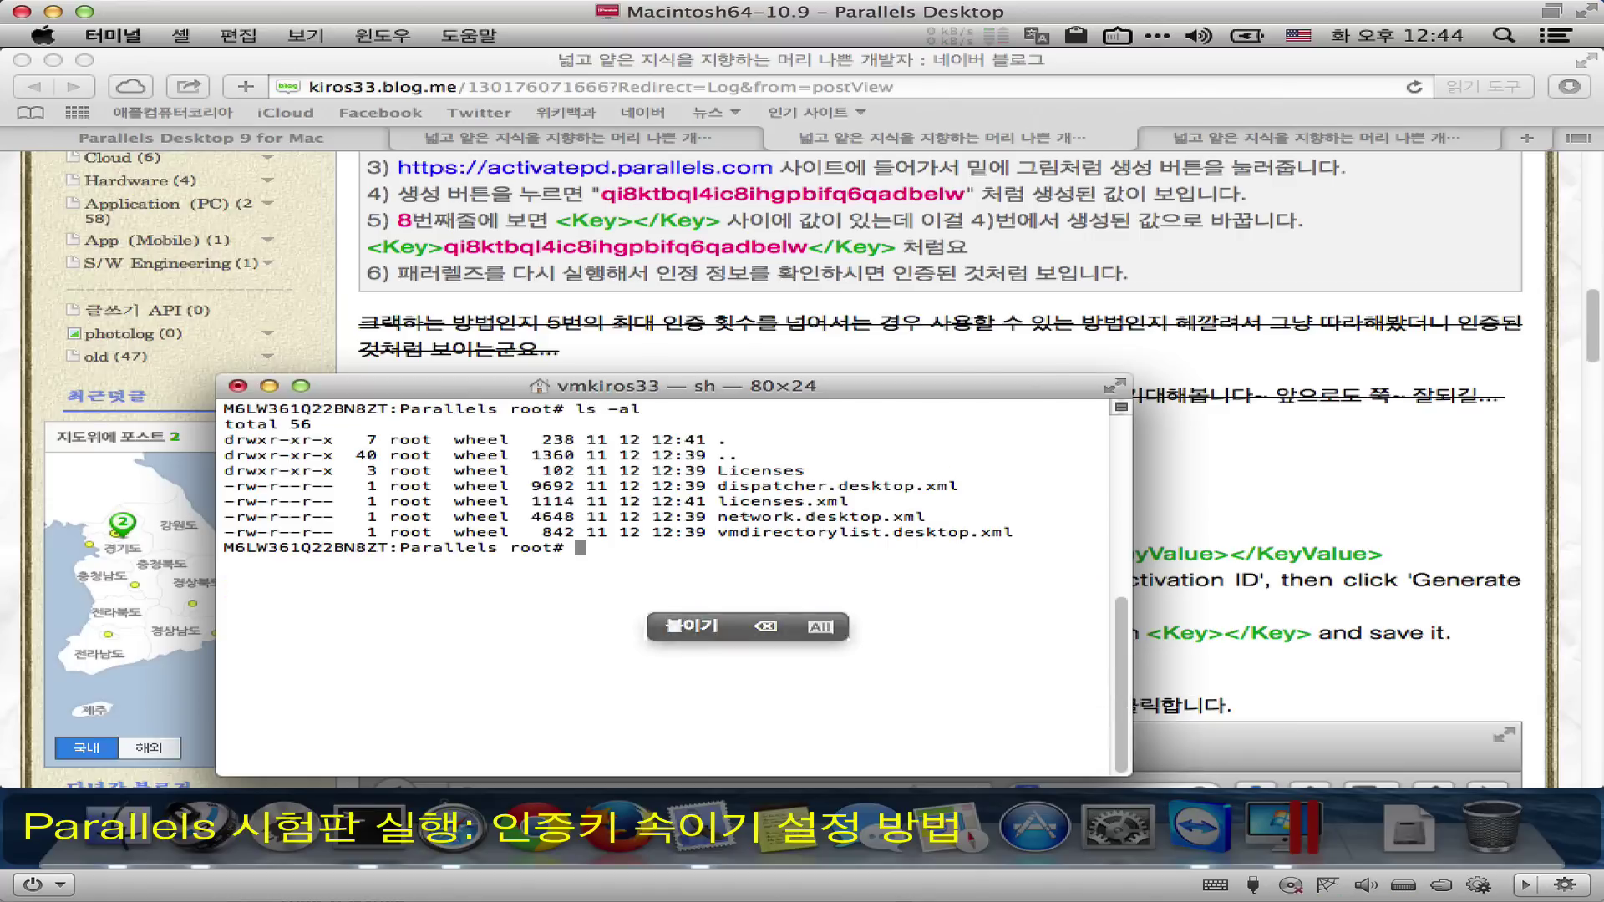
pyautogui.moveTo(719, 500); pyautogui.dragTo(847, 501)
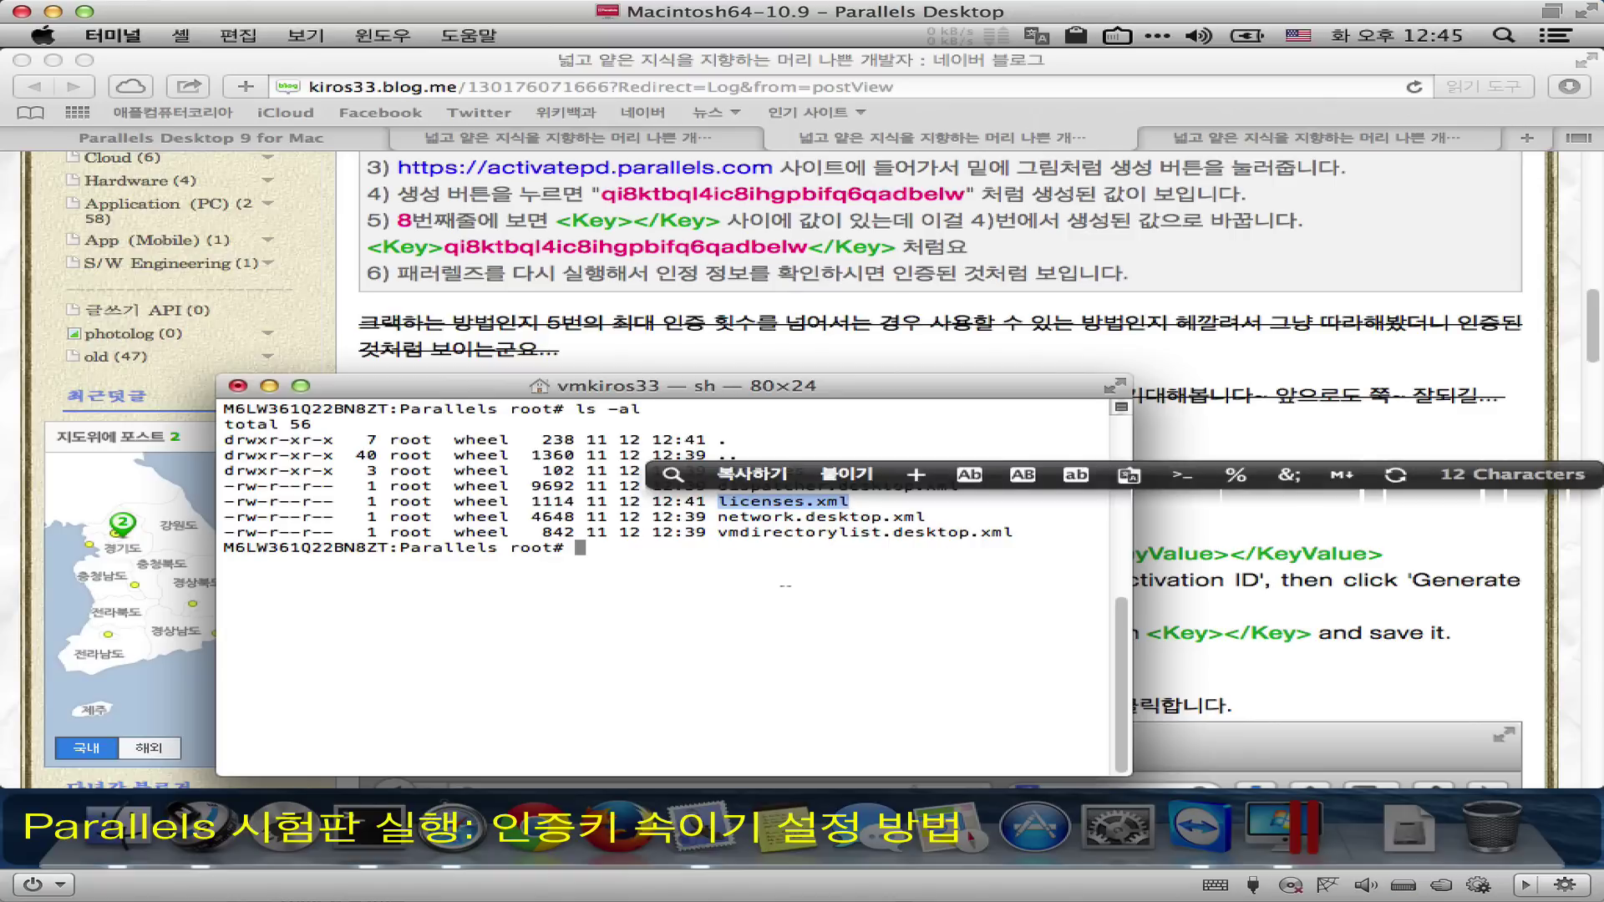
pyautogui.click(762, 581)
pyautogui.write('vi li')
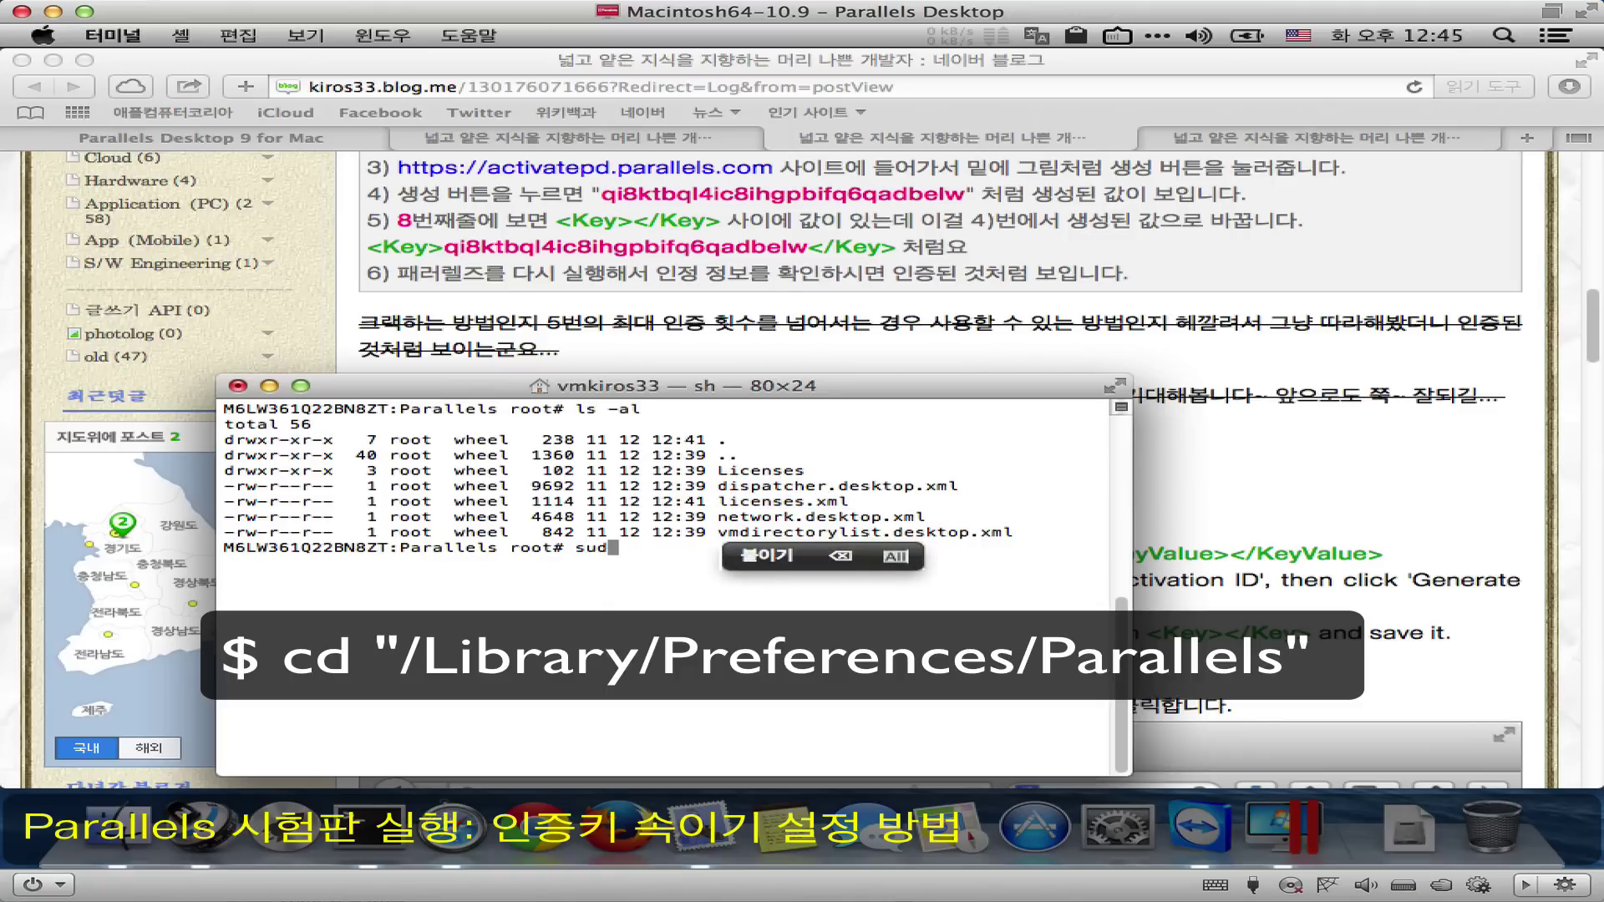
pyautogui.write('censes.xml')
pyautogui.press('Return')
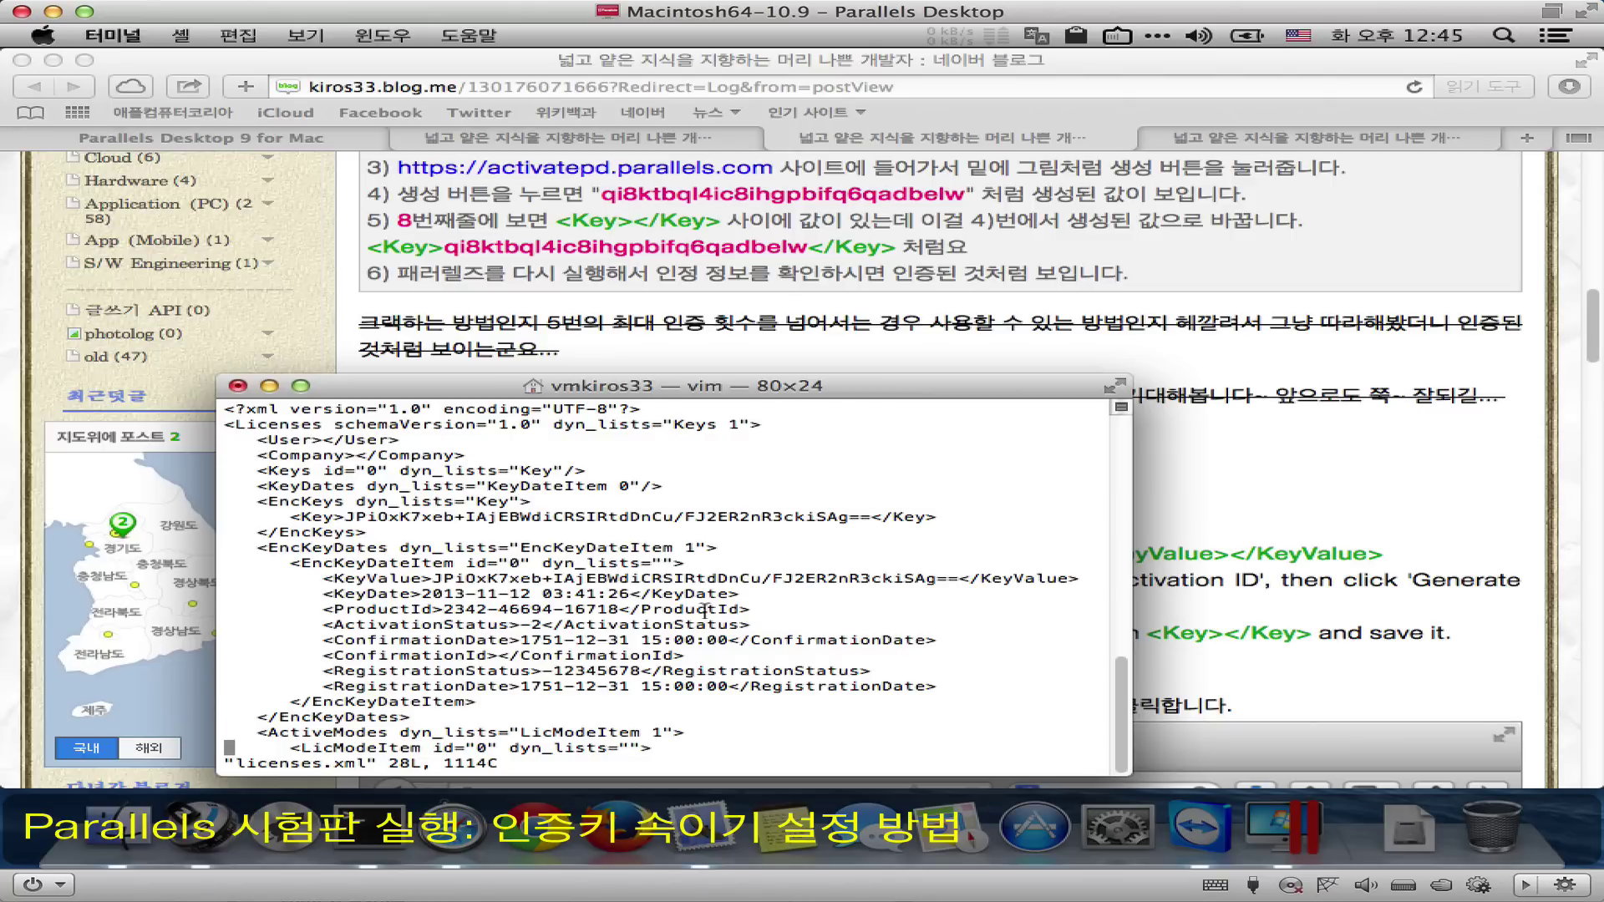
# - Copy the KeyValue activation key from licenses.xml and bring the Safari guide forward
pyautogui.moveTo(430, 578); pyautogui.dragTo(959, 578)
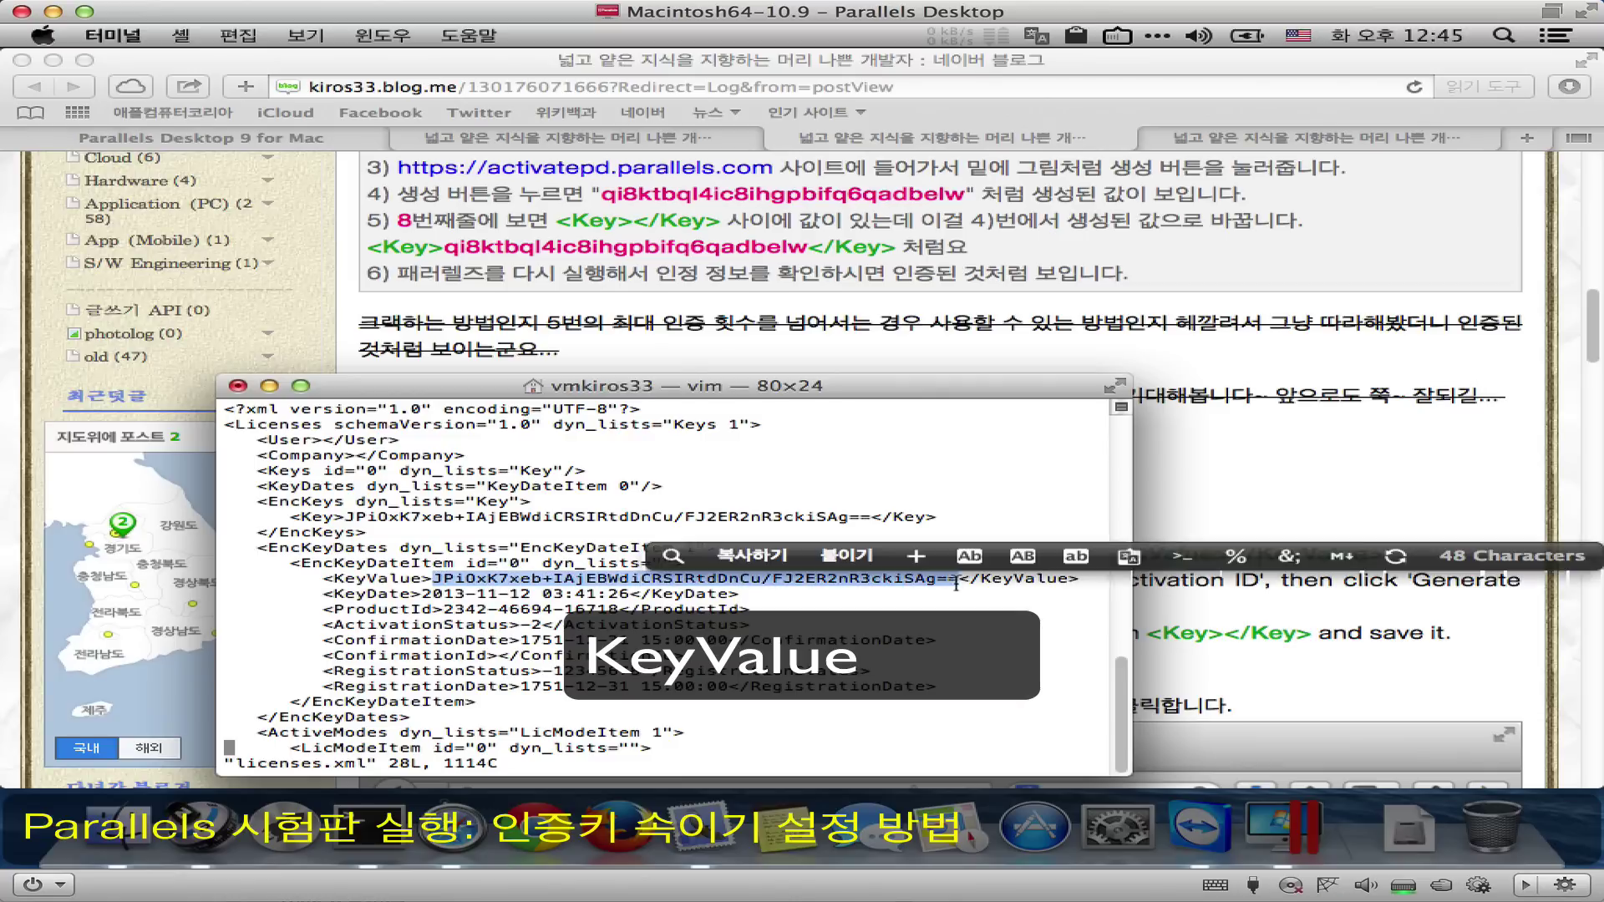
pyautogui.click(732, 552)
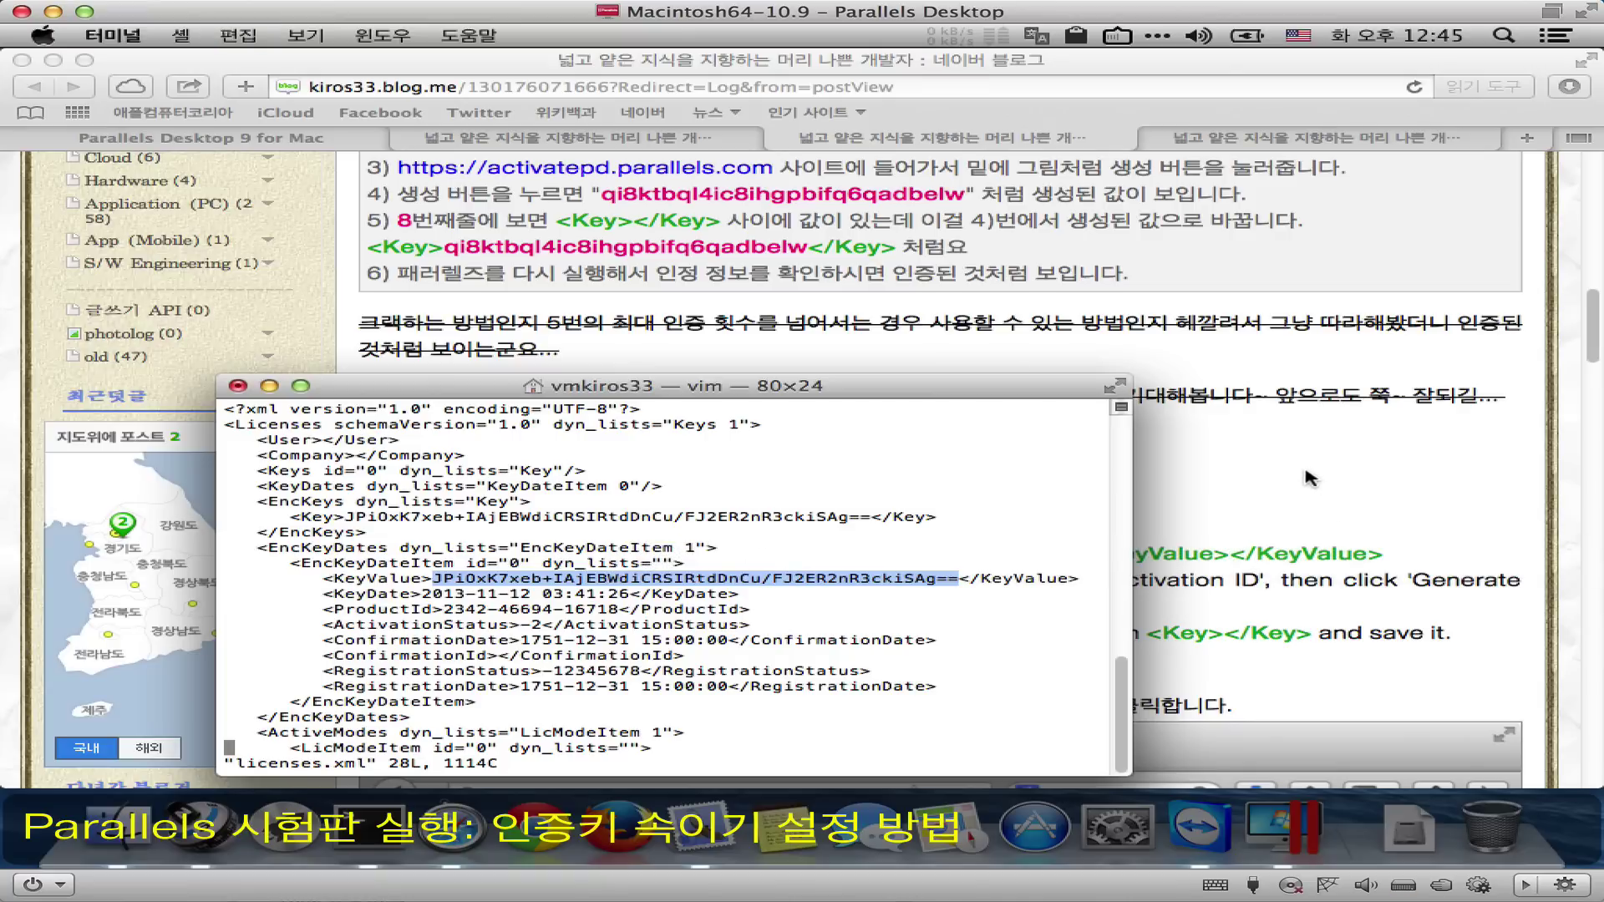
pyautogui.click(1269, 455)
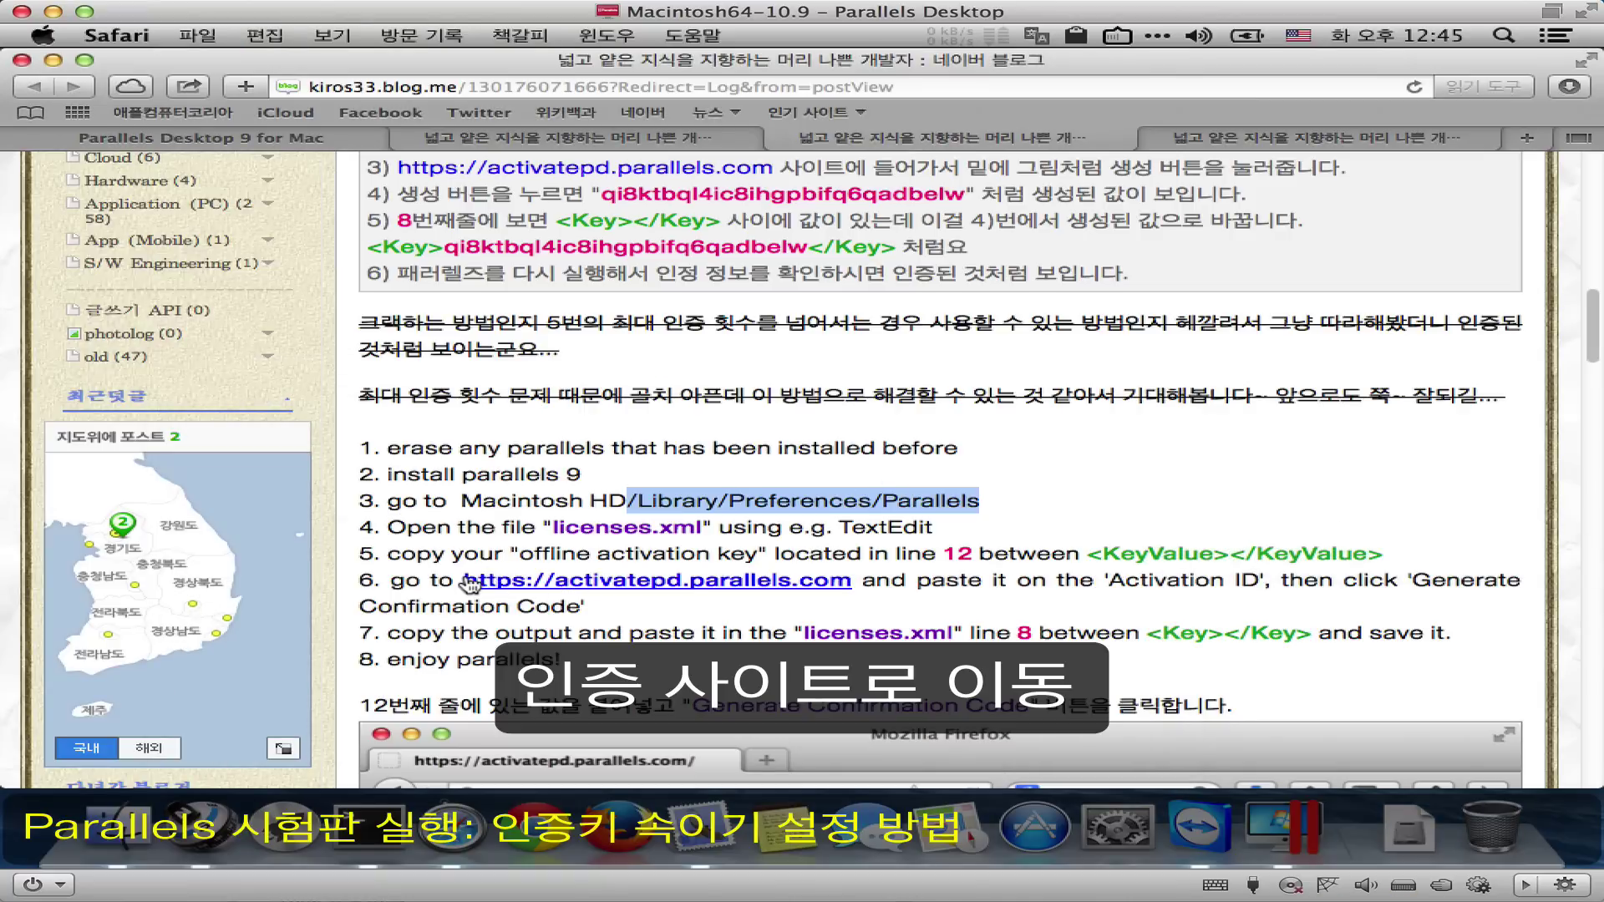
# - Open the activatepd.parallels.com link in a new tab and switch to it
pyautogui.rightClick(777, 578)
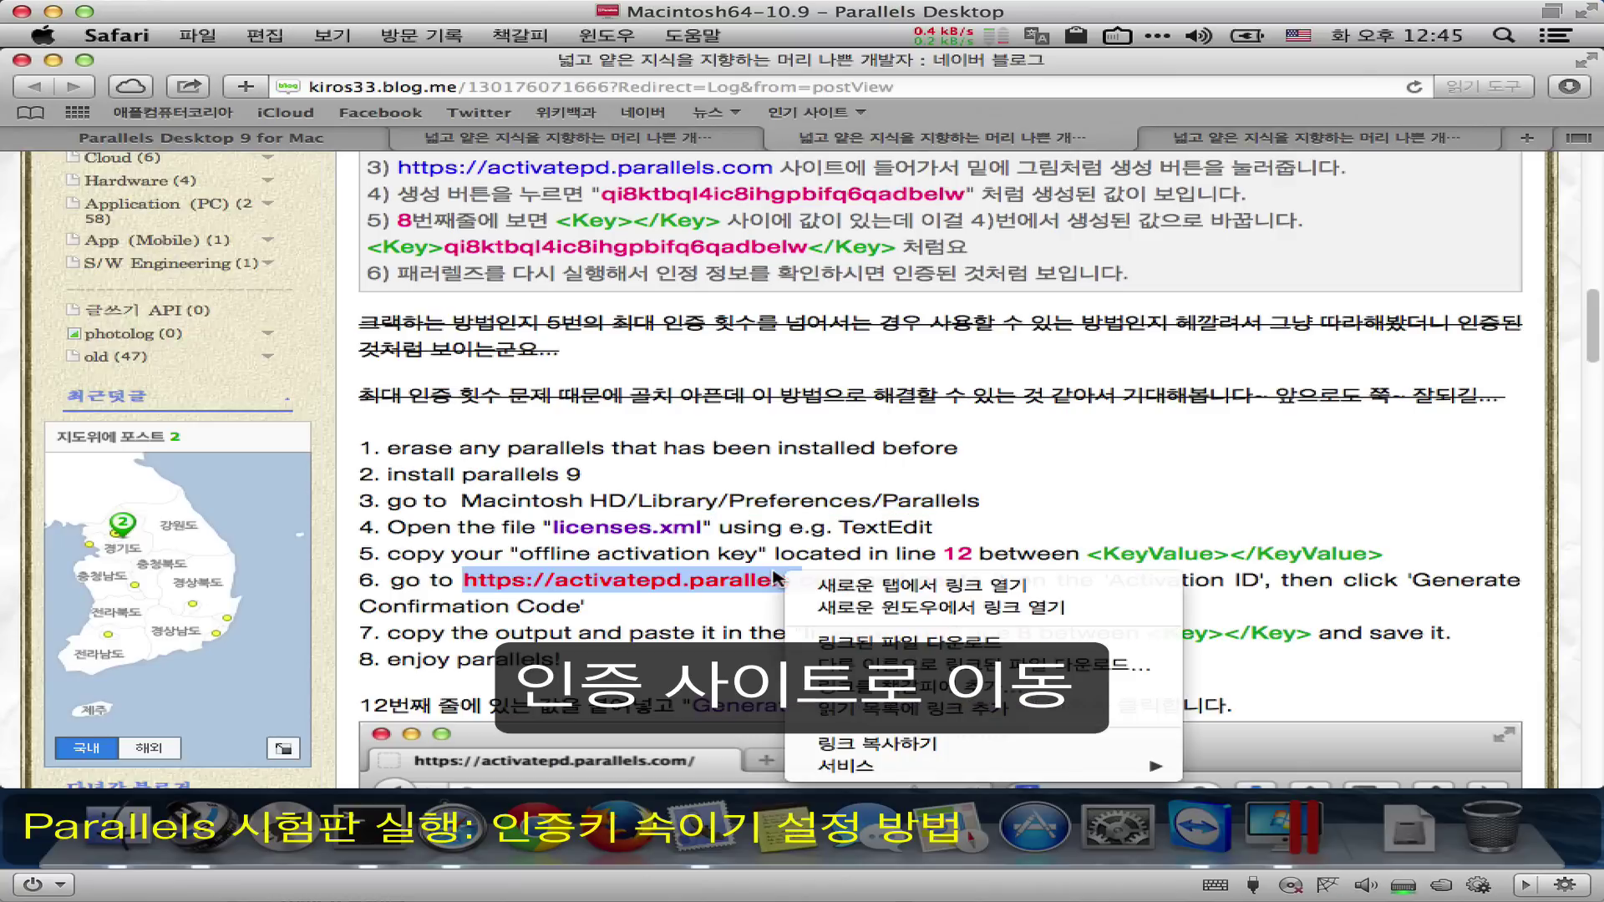
pyautogui.click(904, 585)
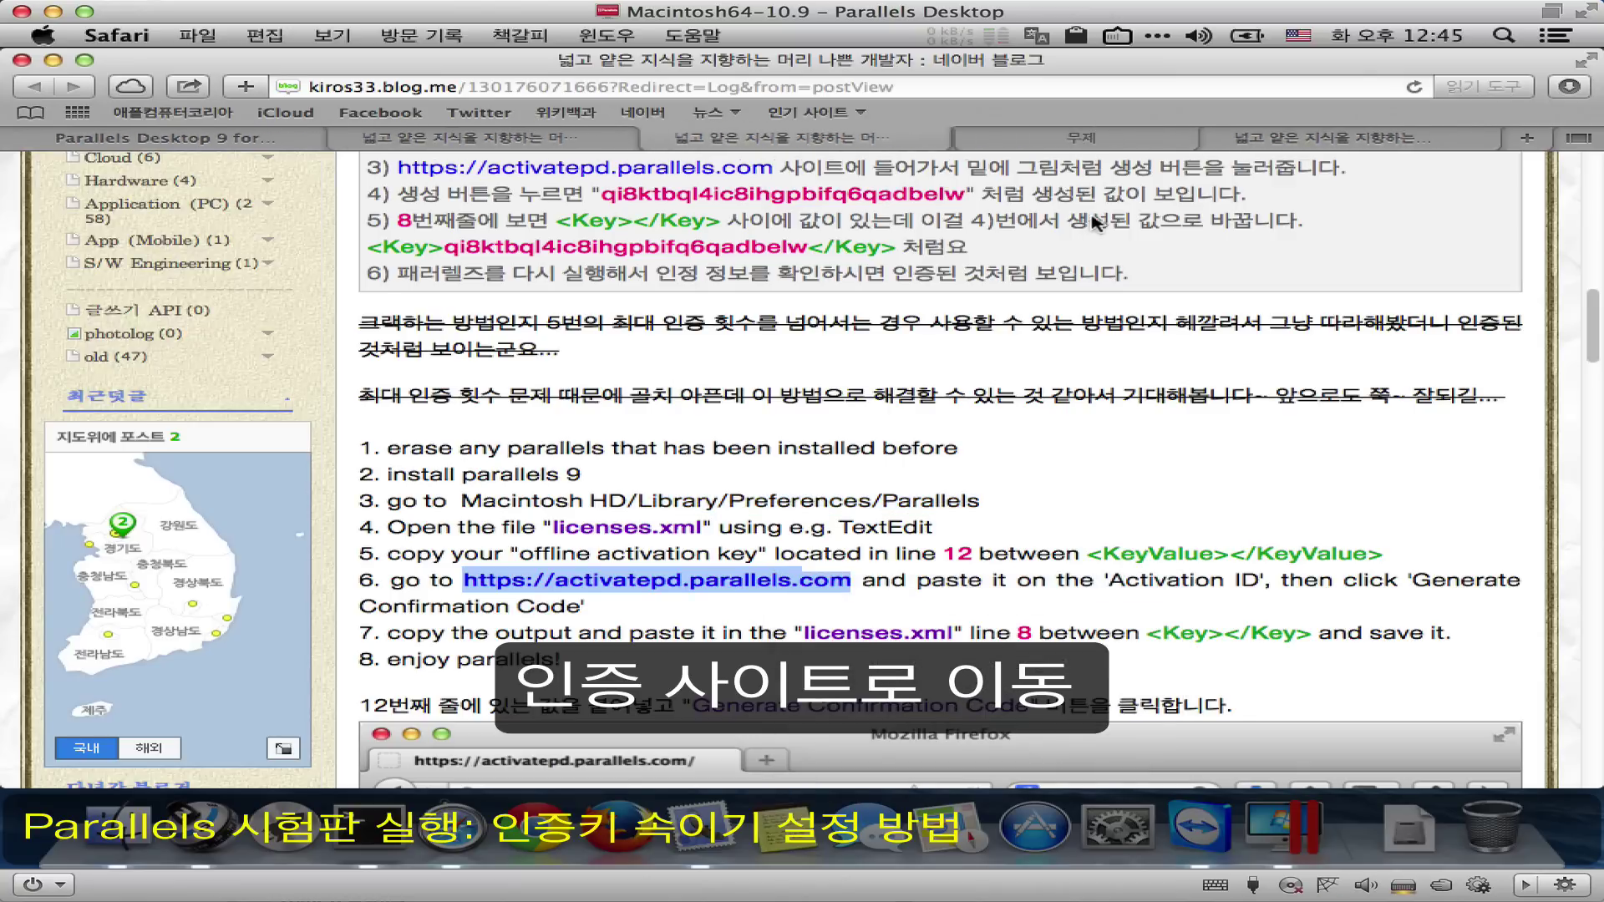
pyautogui.click(1055, 138)
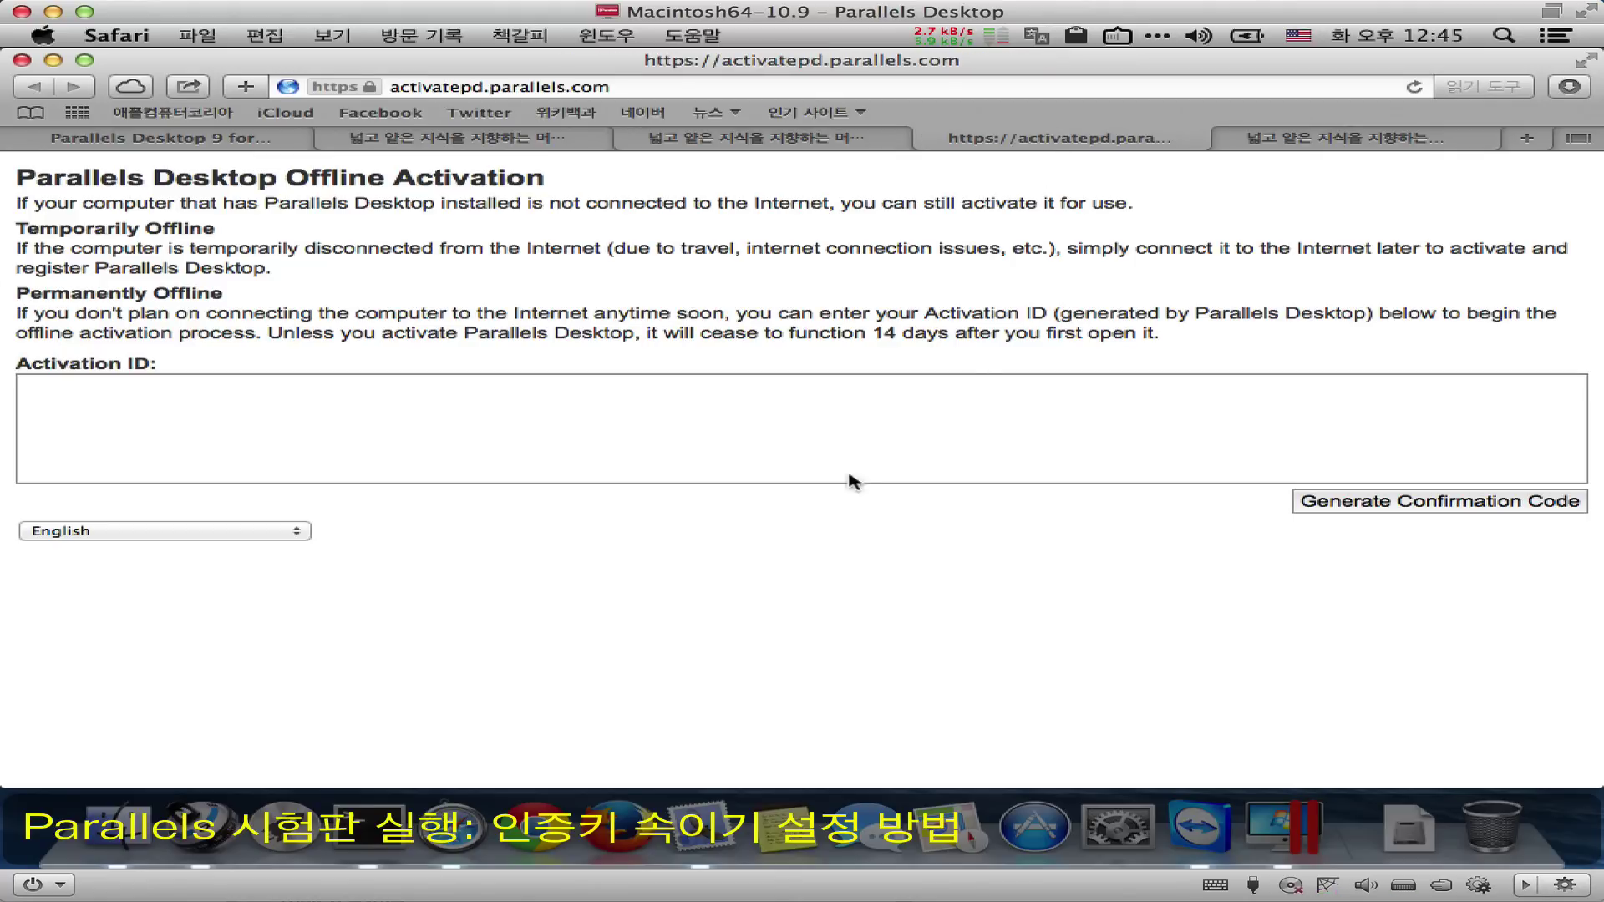
# - Paste the key into Activation ID, generate the confirmation code, and copy the returned text
pyautogui.click(486, 406)
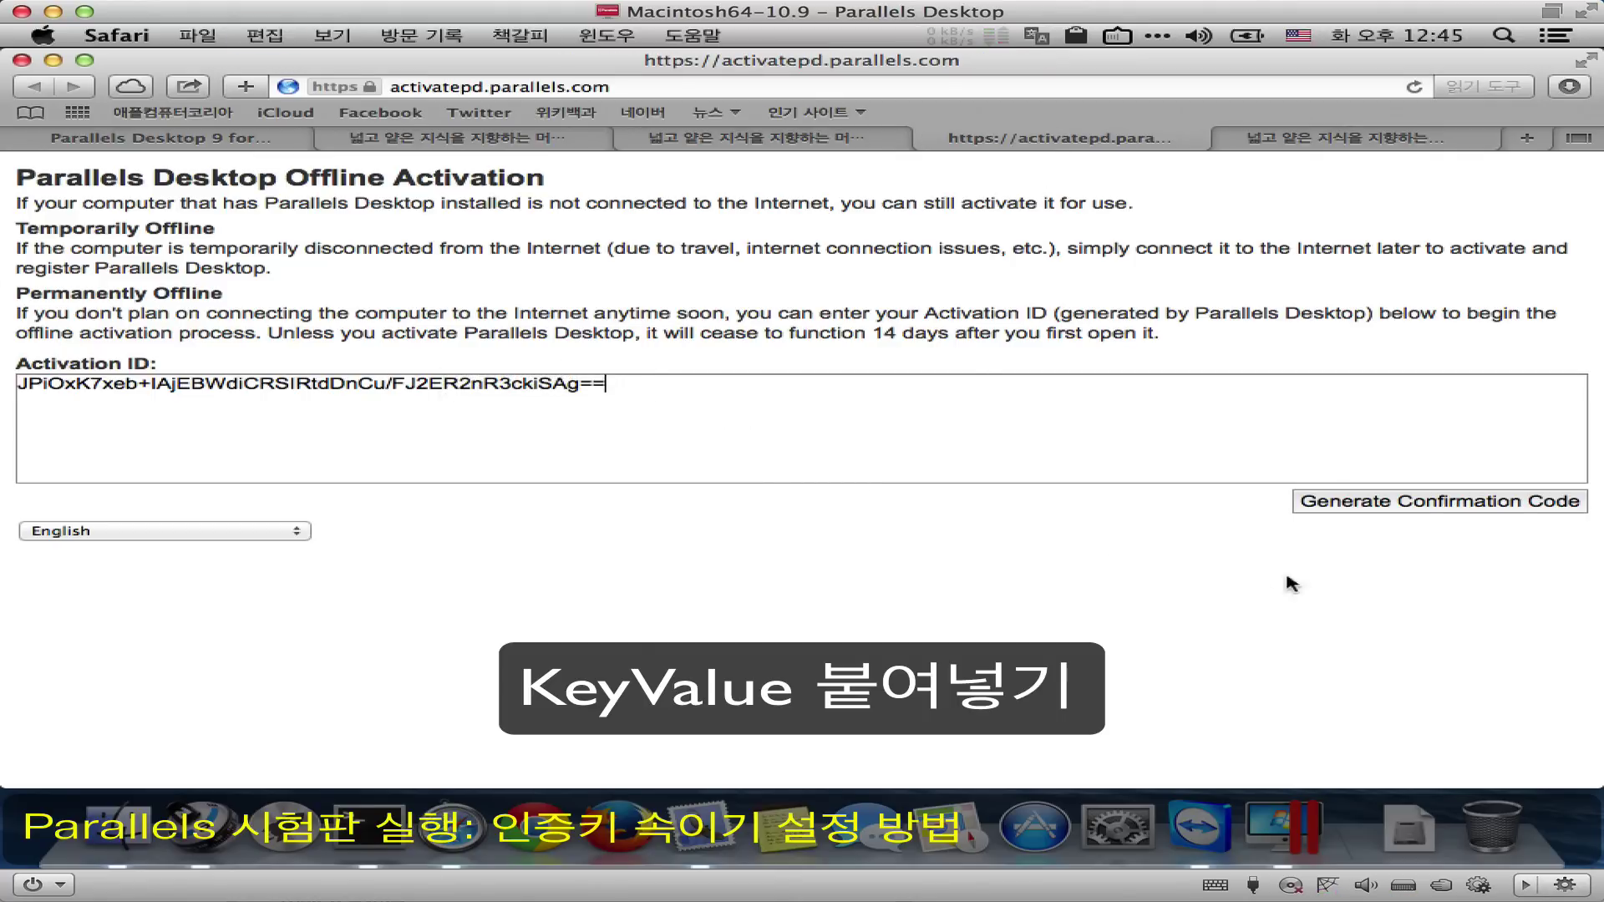
pyautogui.click(1425, 502)
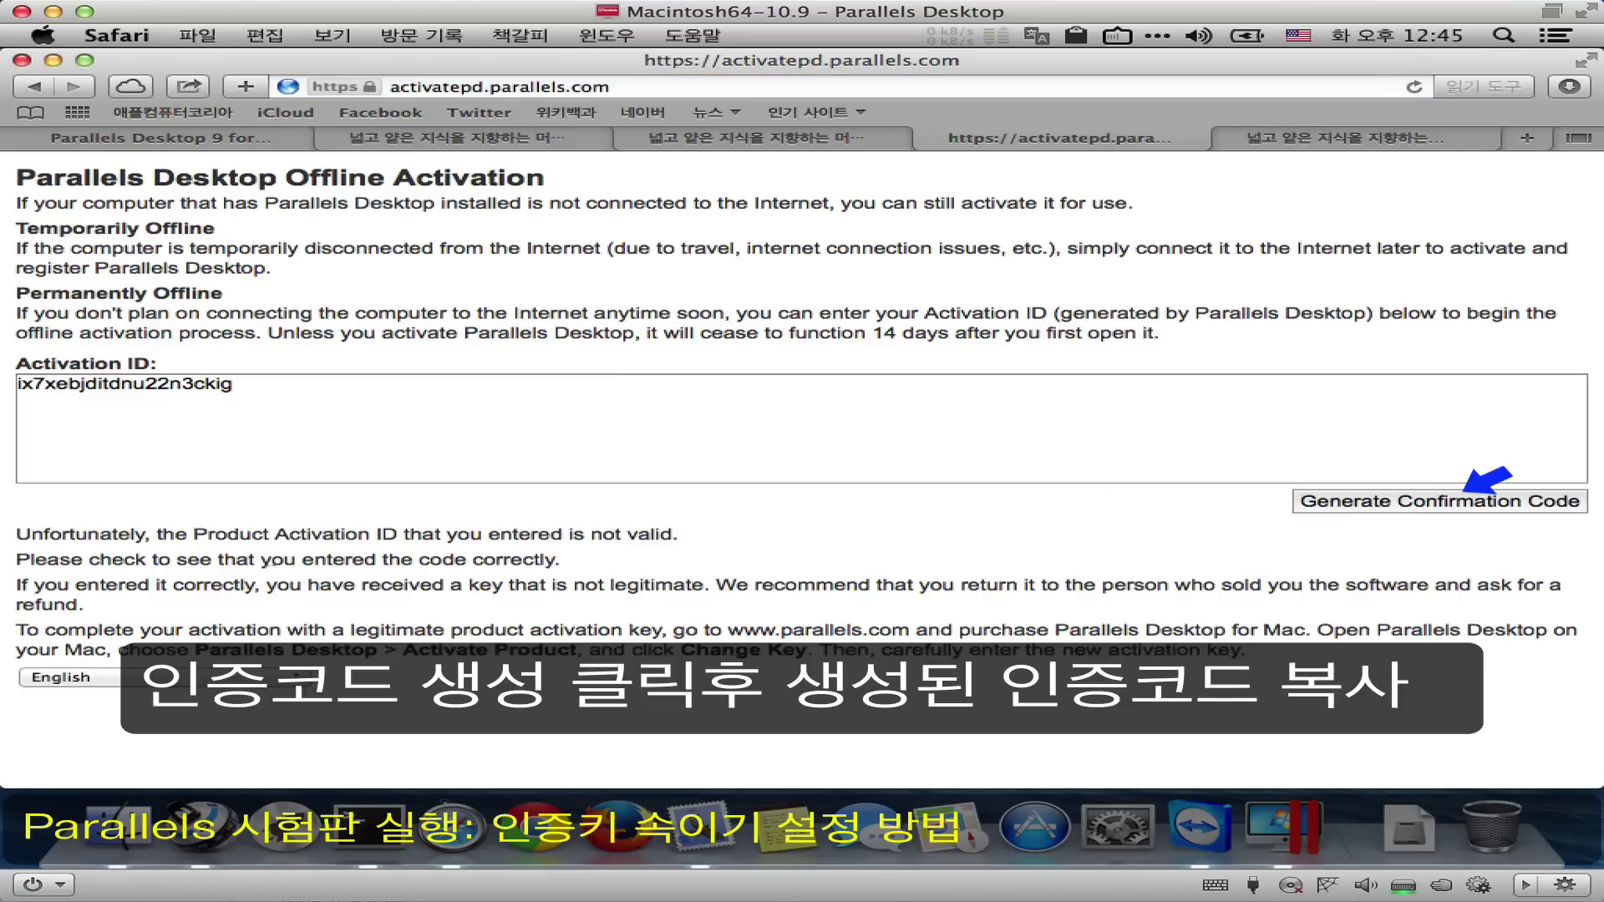
pyautogui.moveTo(11, 533); pyautogui.dragTo(707, 533)
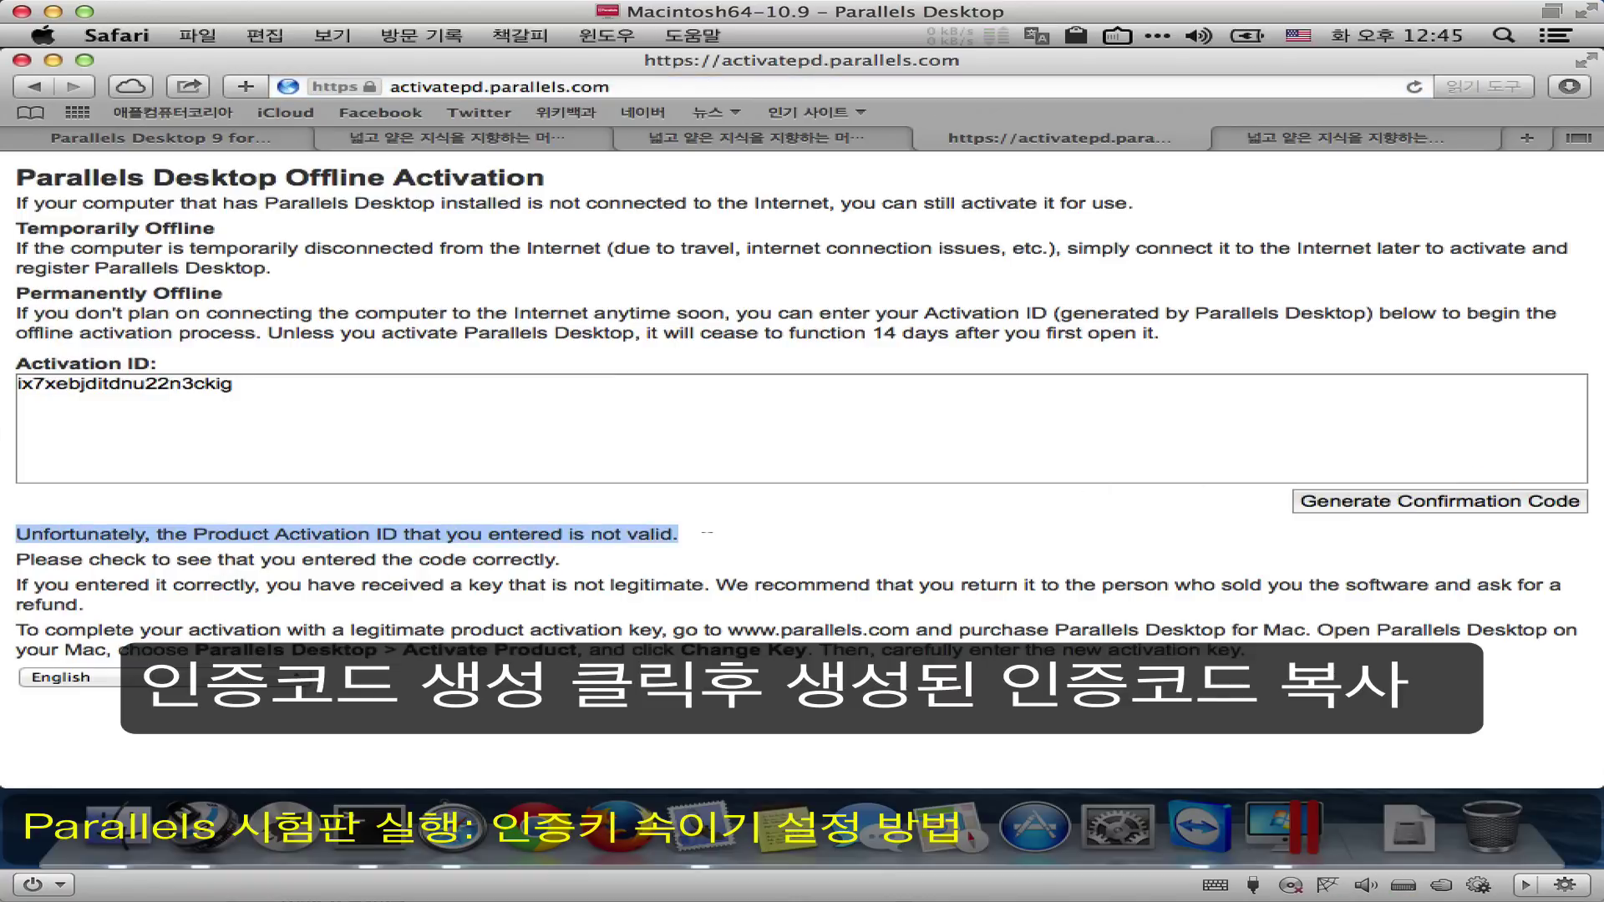
pyautogui.moveTo(238, 384); pyautogui.dragTo(10, 383)
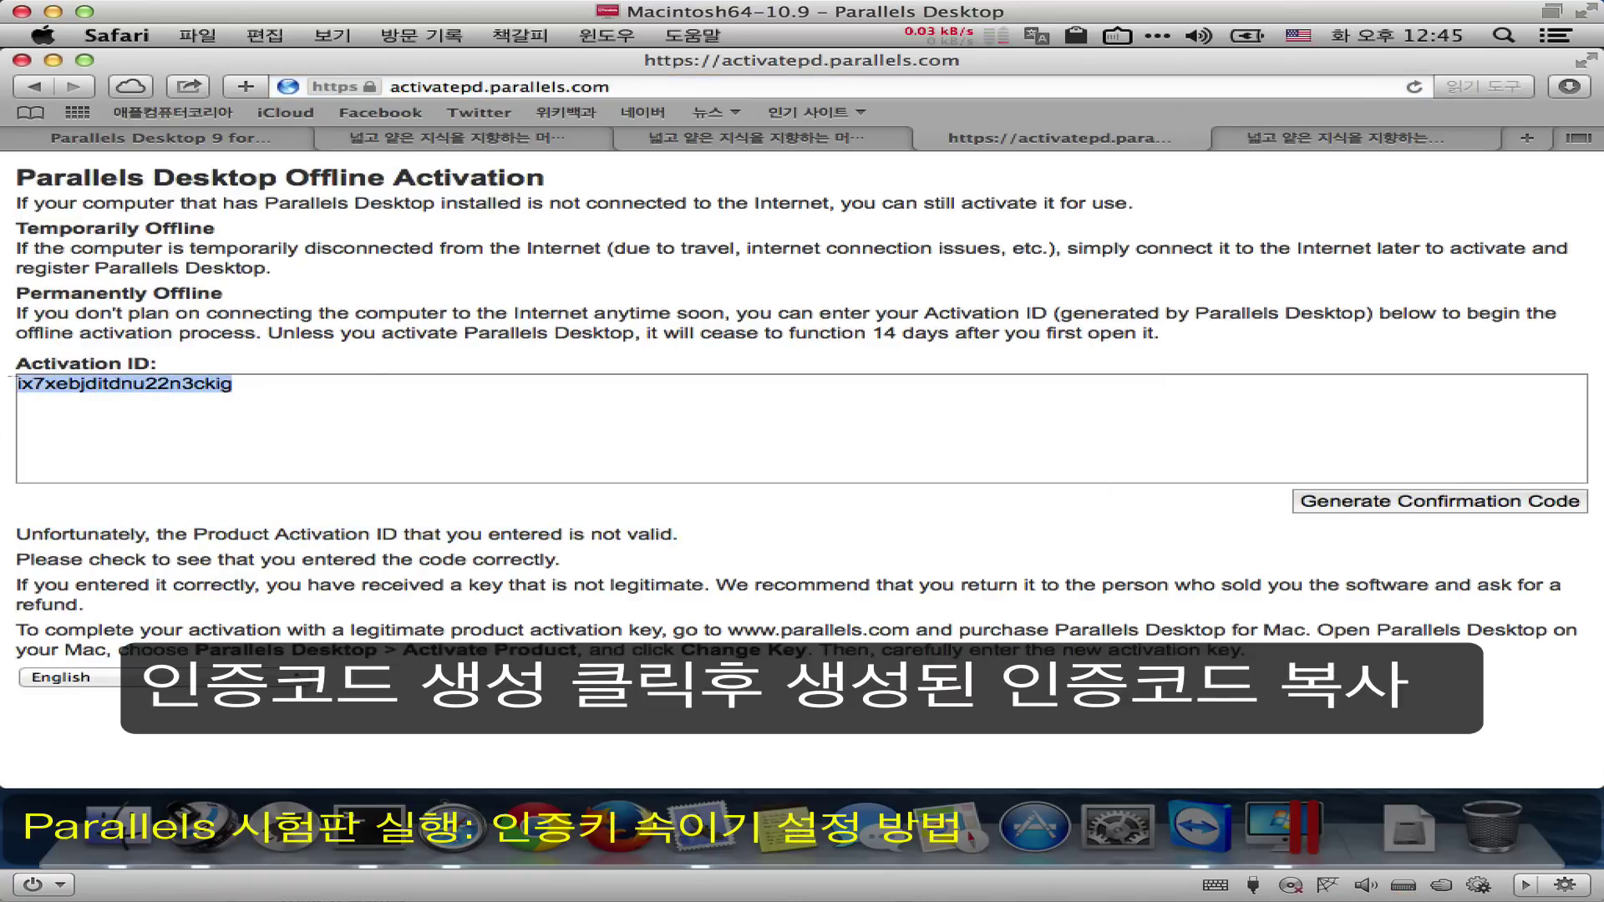
pyautogui.click(146, 361)
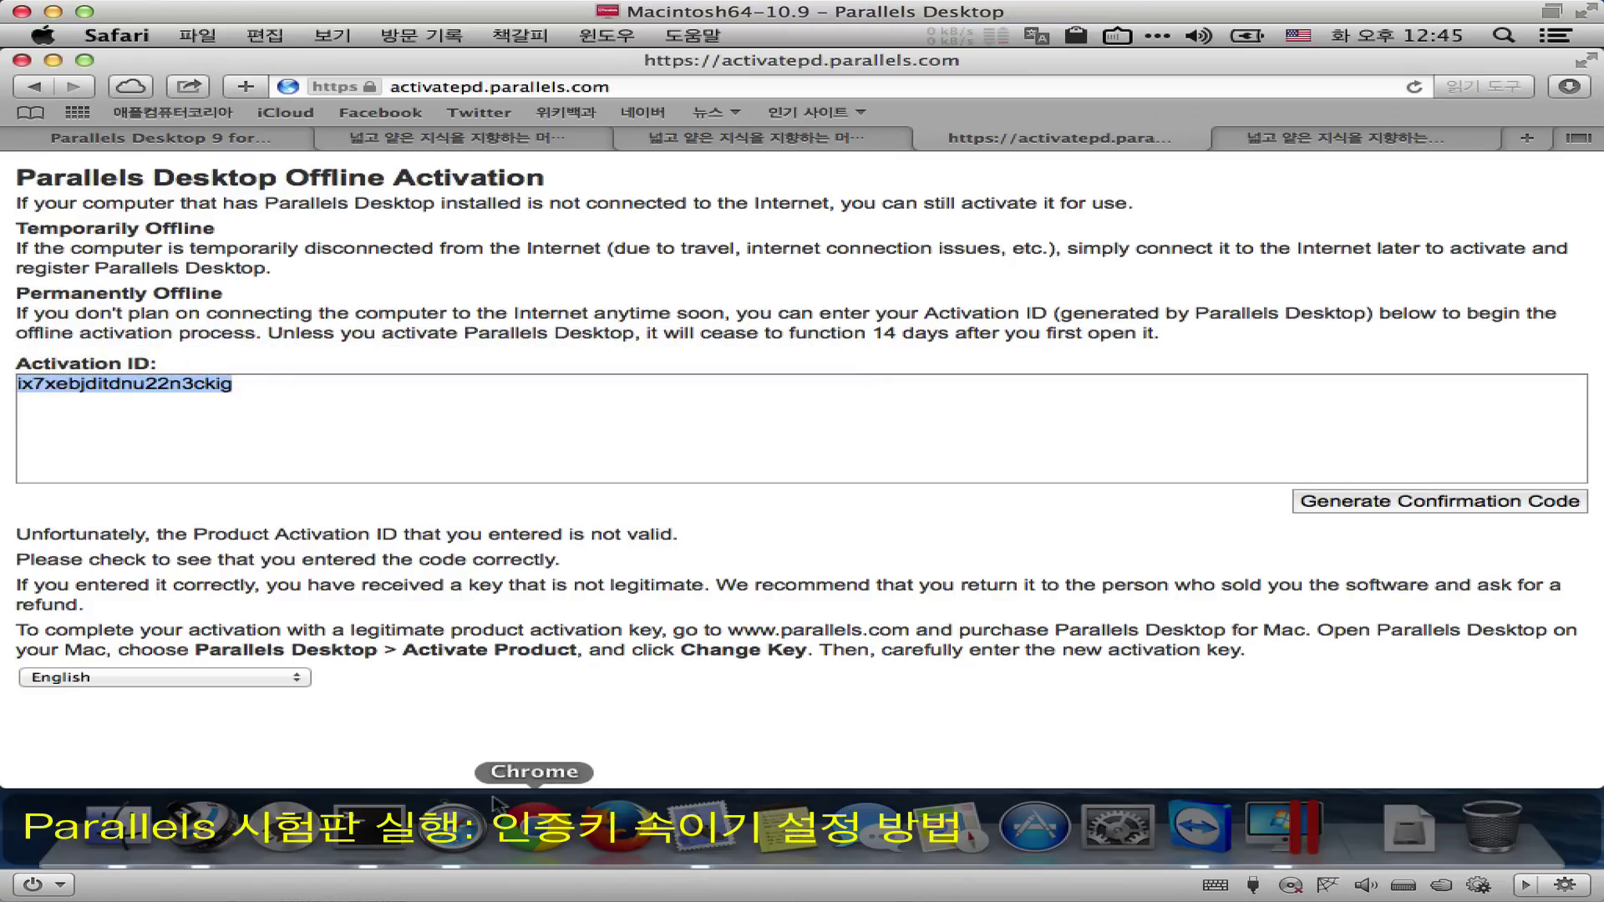
pyautogui.moveTo(368, 832)
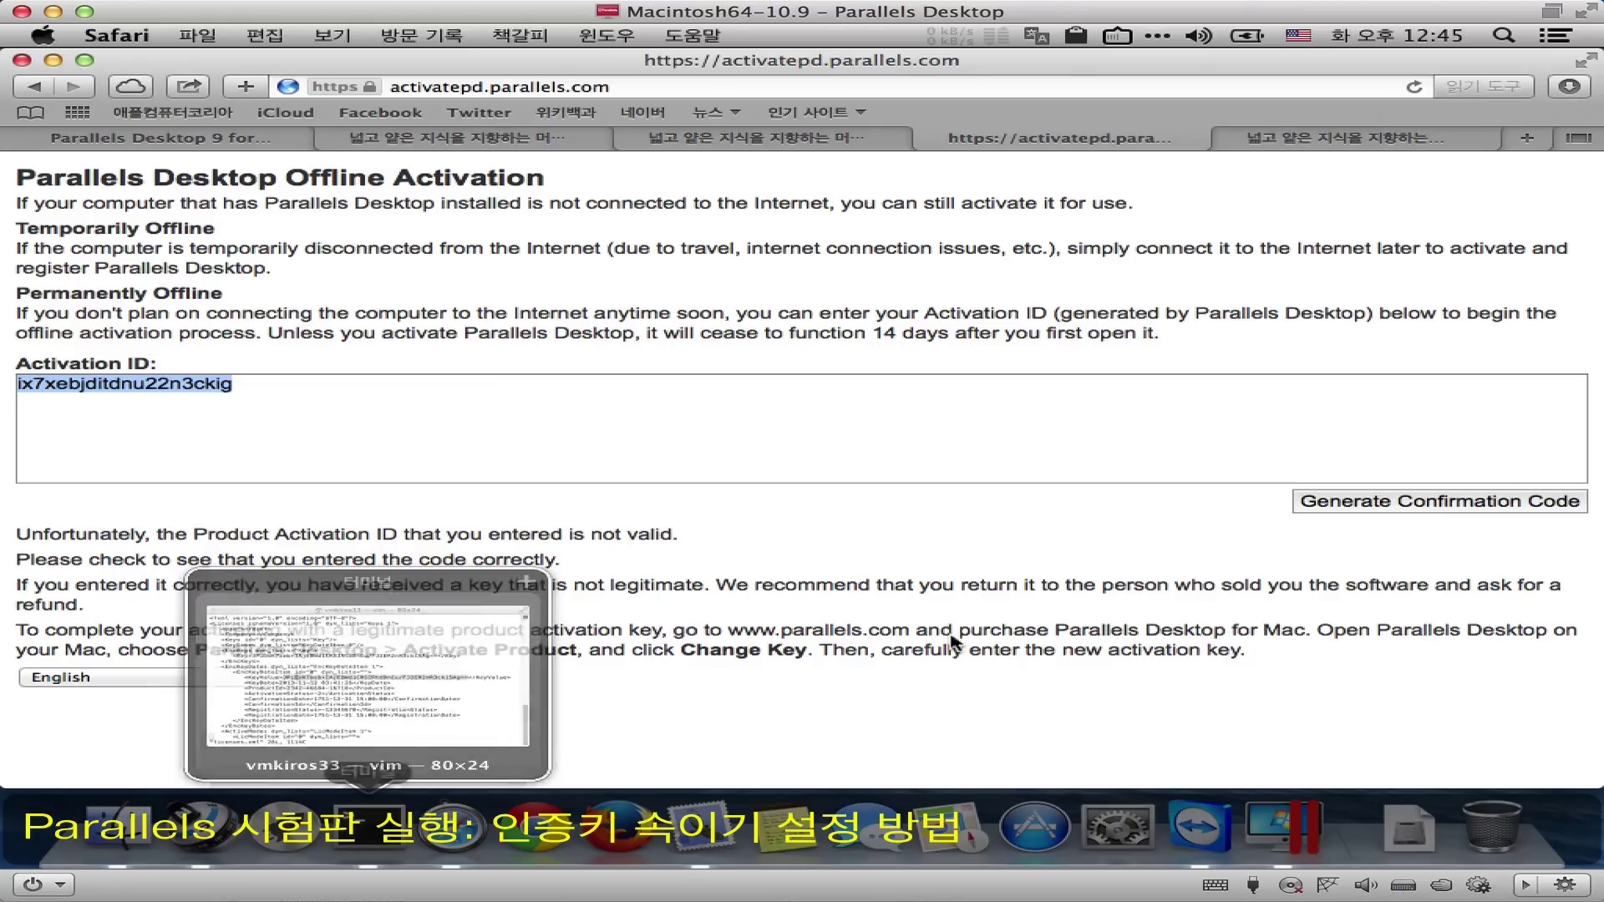
pyautogui.moveTo(1305, 827)
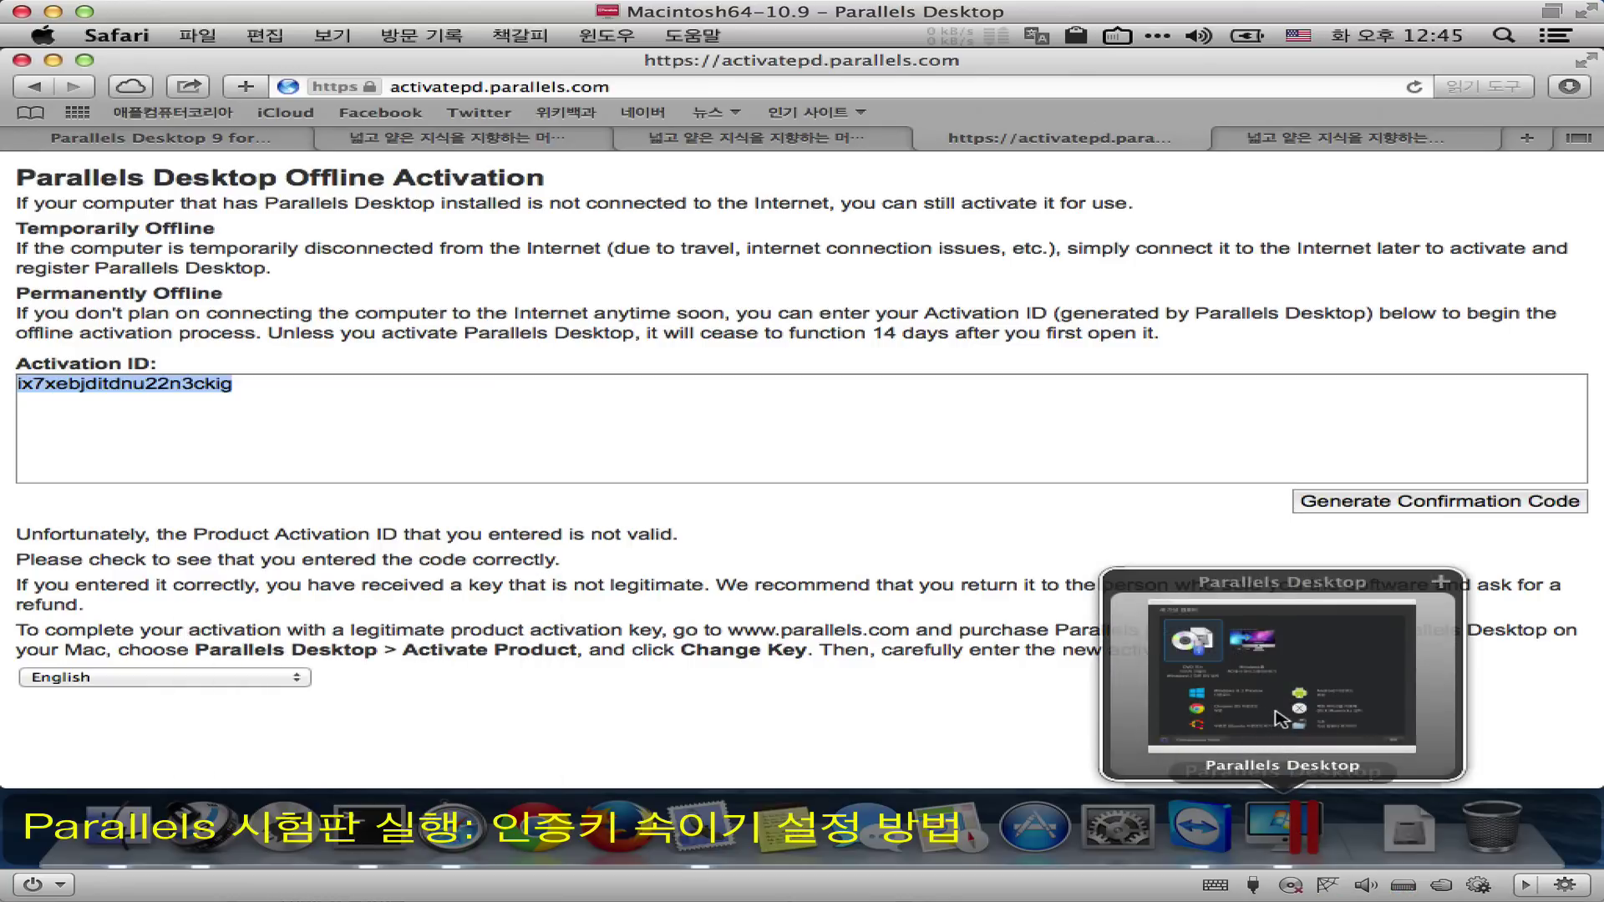
# - Bring up Parallels Desktop's product activation window, then close it
pyautogui.click(1291, 675)
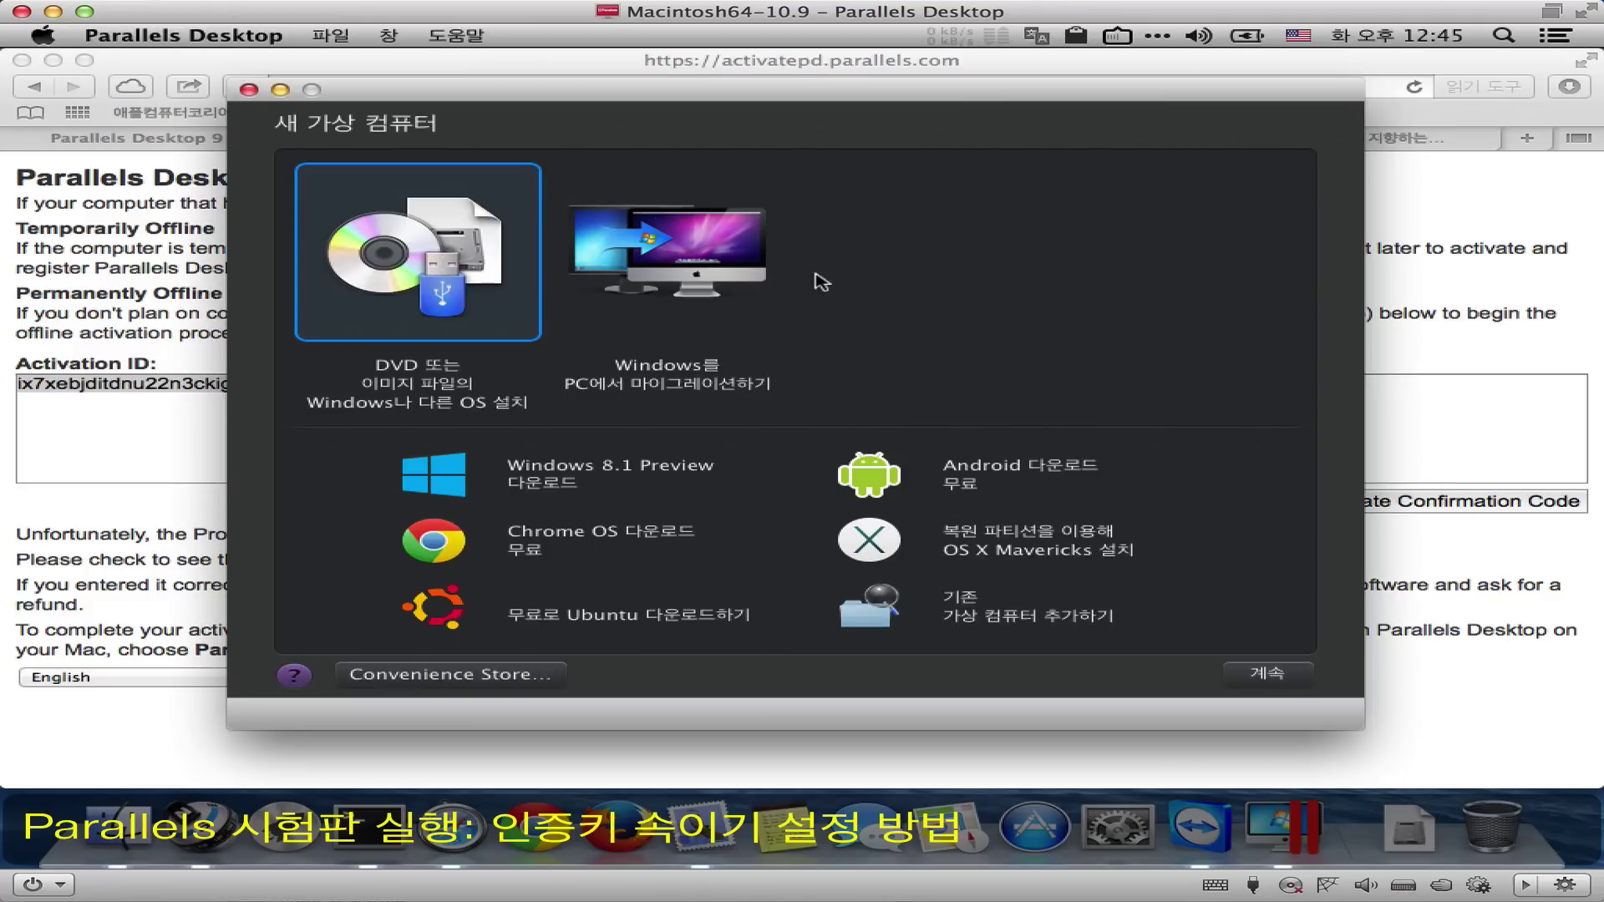
pyautogui.click(157, 38)
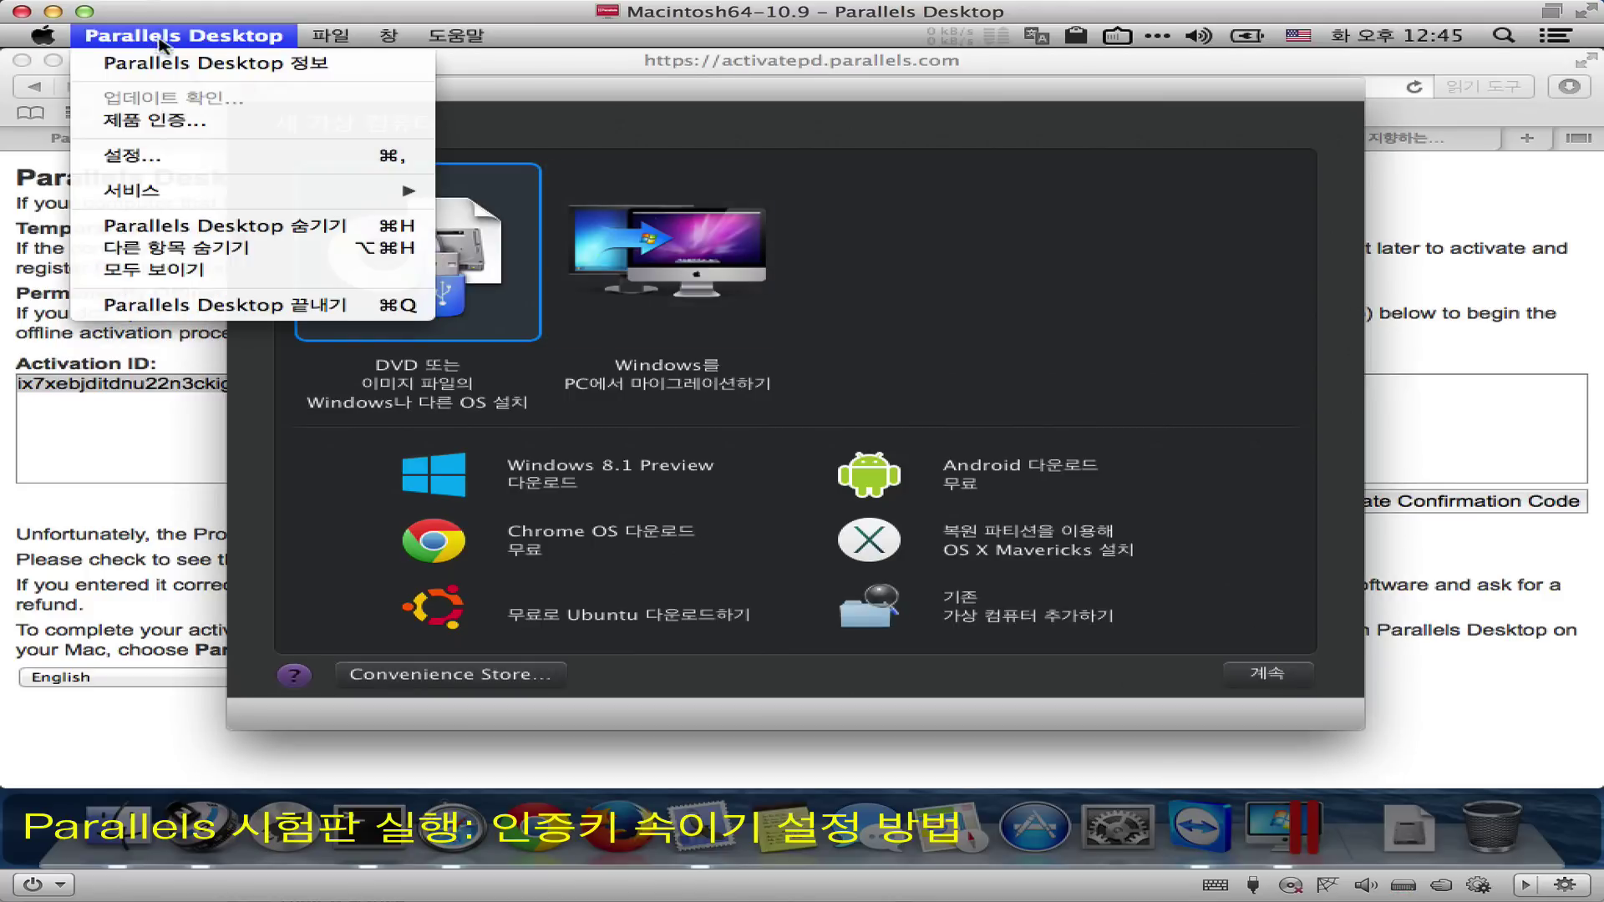
pyautogui.click(176, 122)
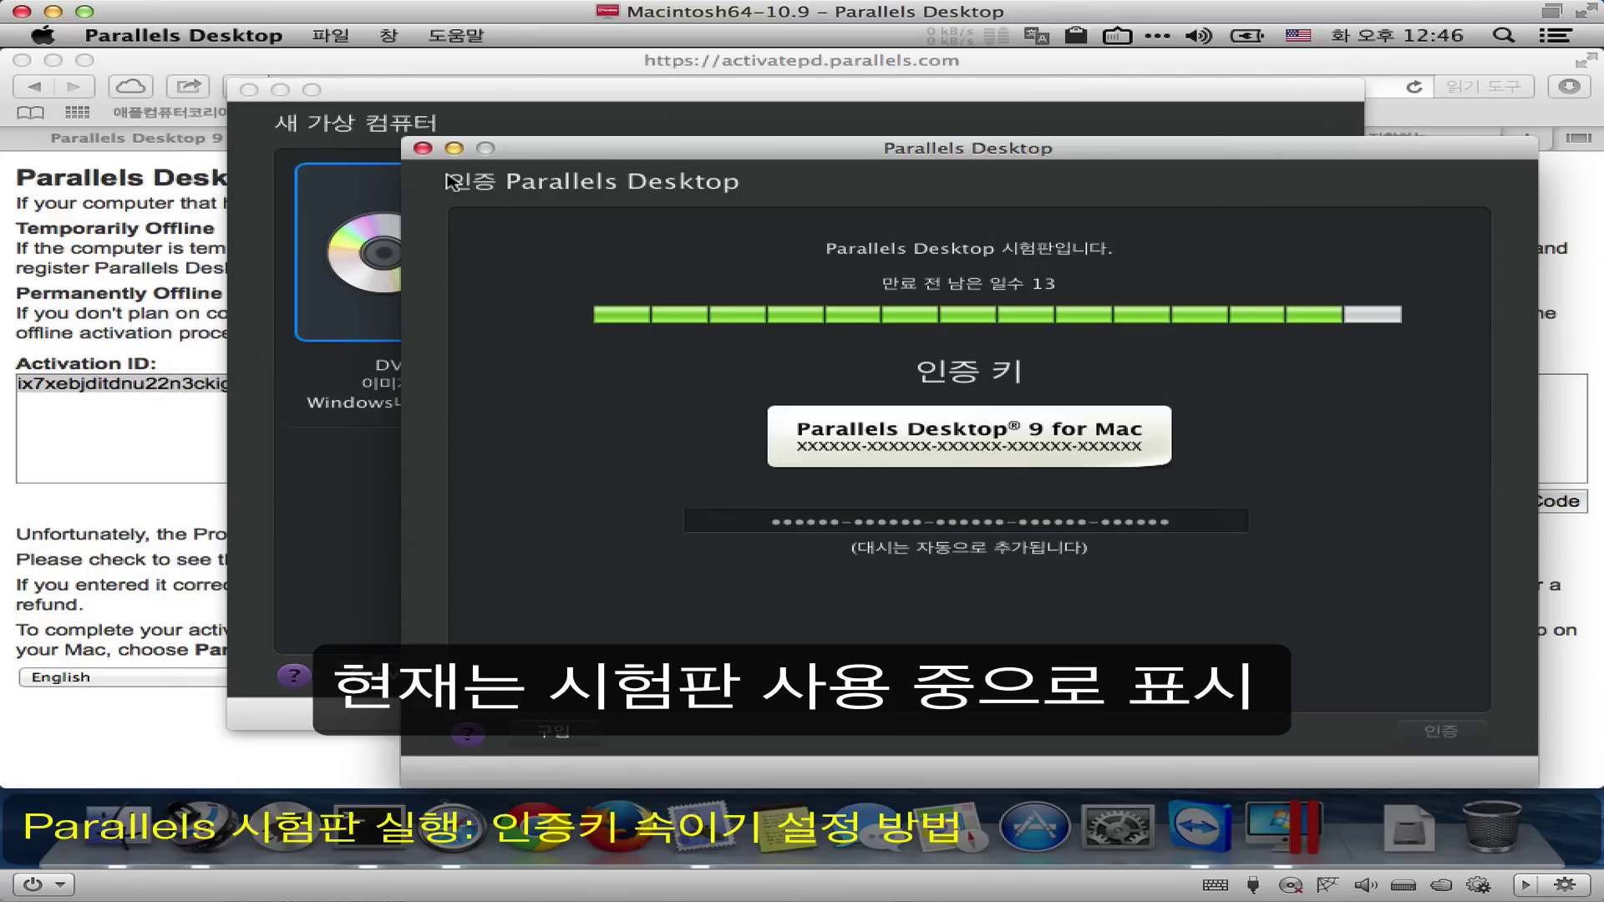
pyautogui.click(423, 147)
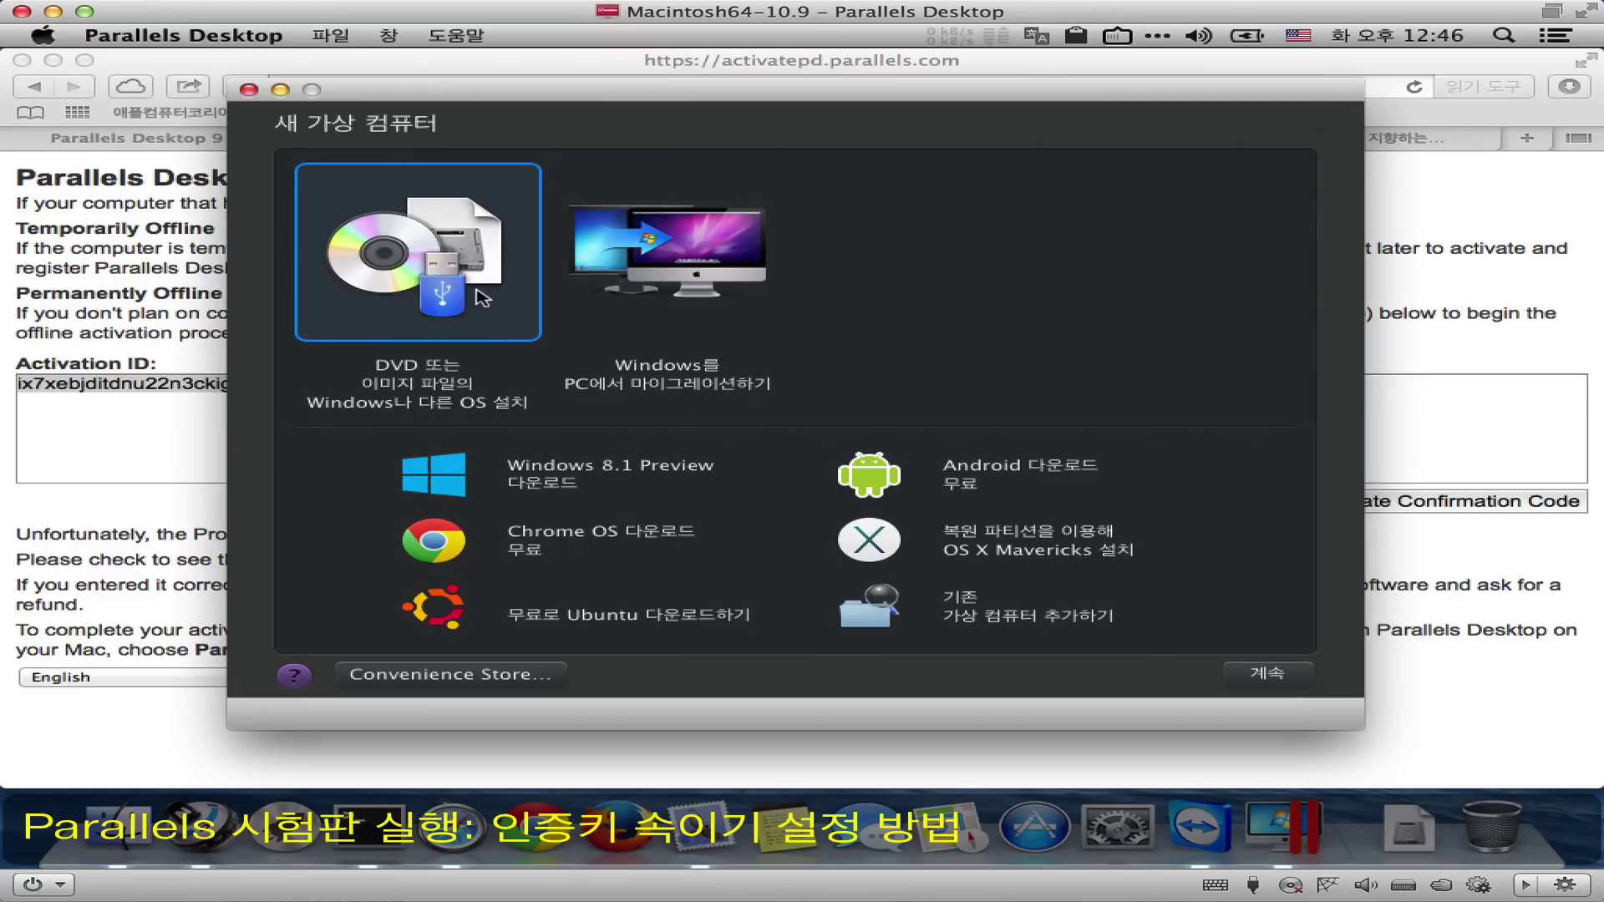
# - Create a Windows 7 virtual machine with no installation source, set to run like a PC
pyautogui.click(1267, 674)
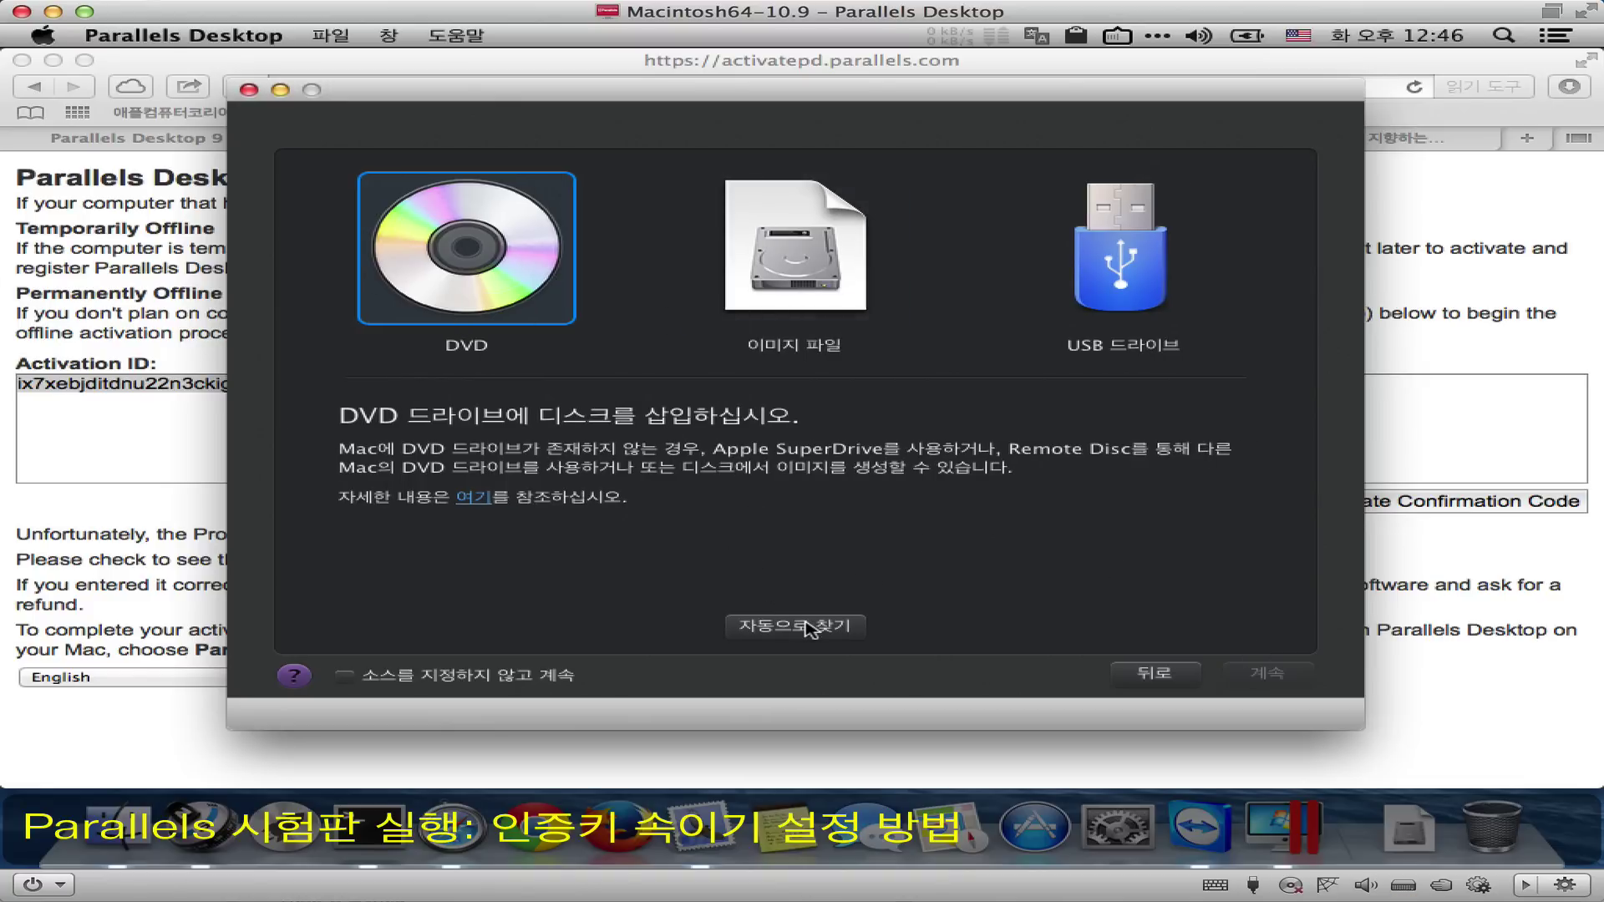
pyautogui.click(373, 679)
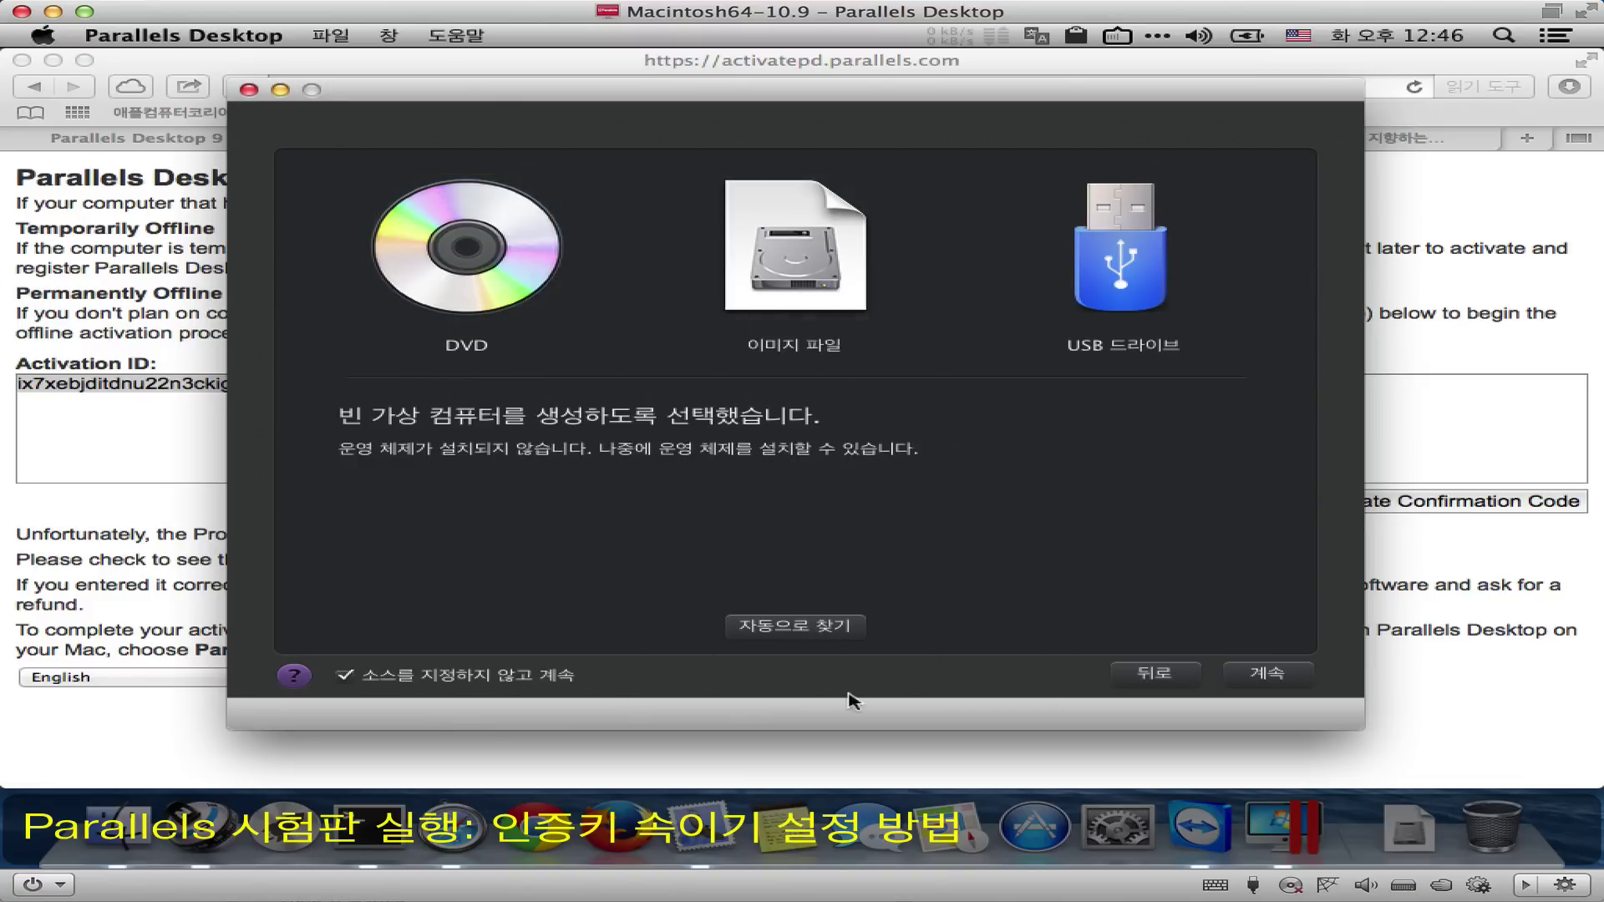
pyautogui.click(1276, 672)
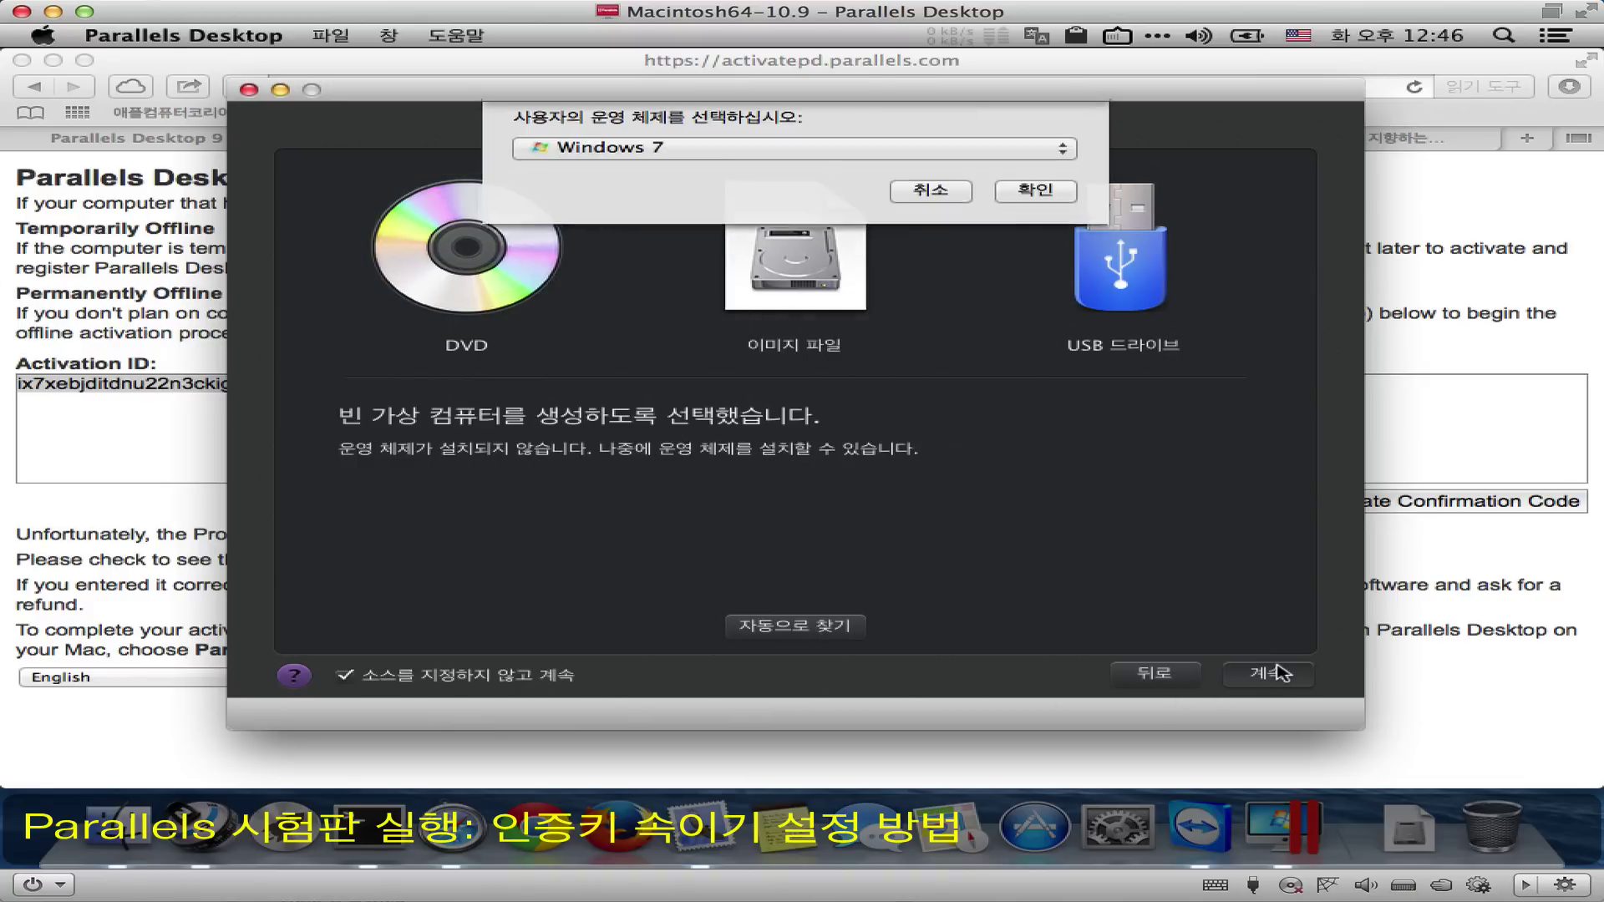
pyautogui.click(1035, 206)
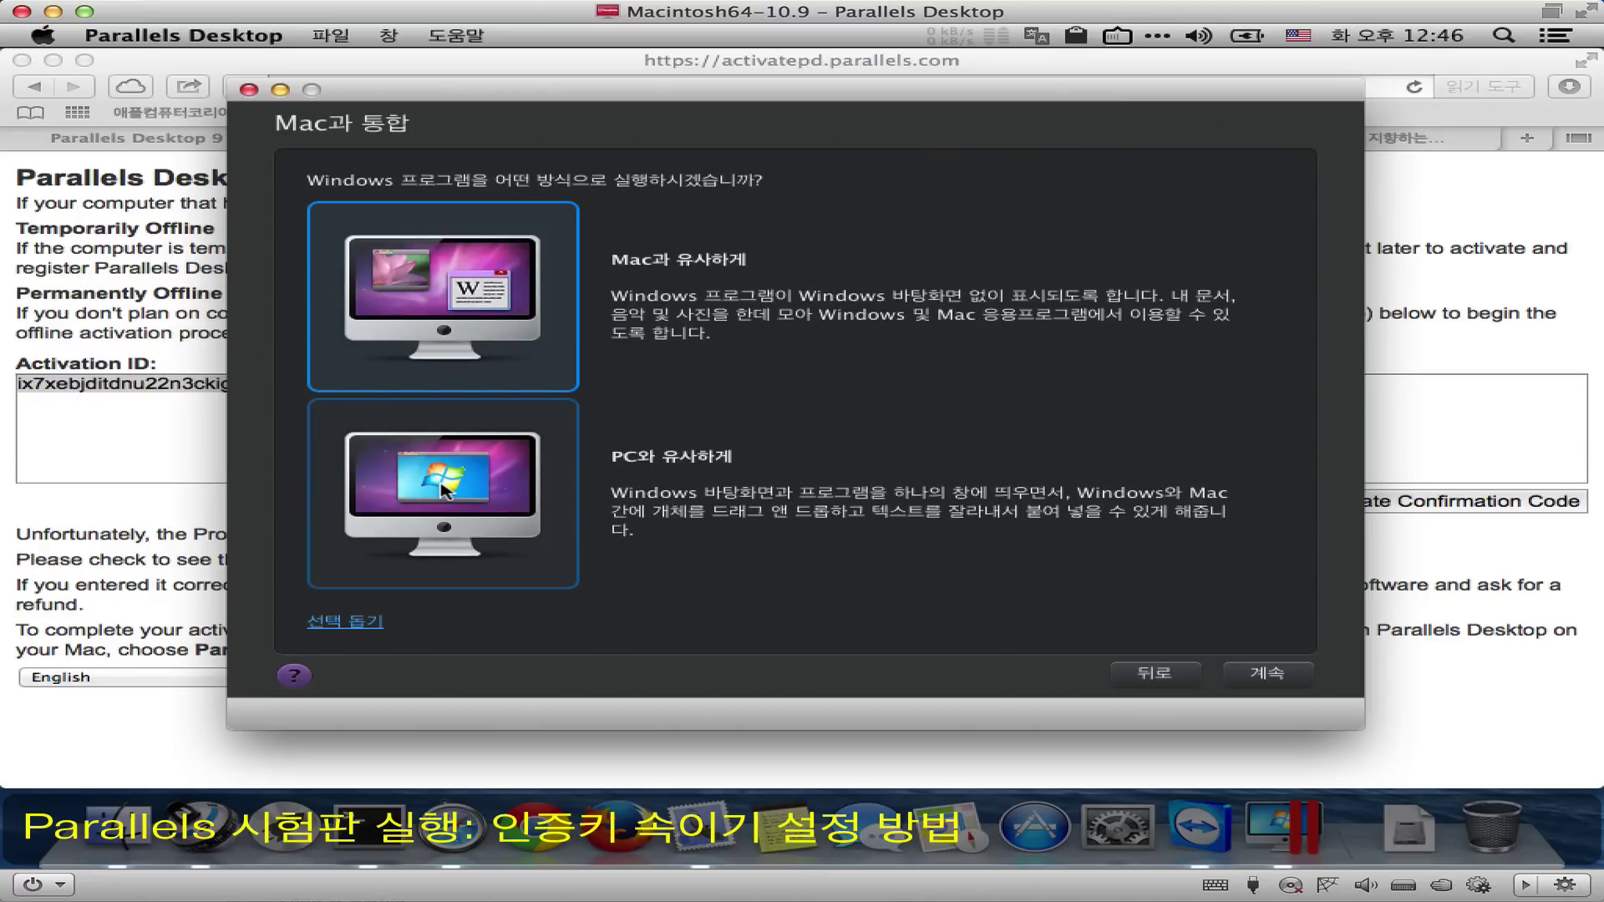
pyautogui.click(451, 489)
pyautogui.click(1282, 671)
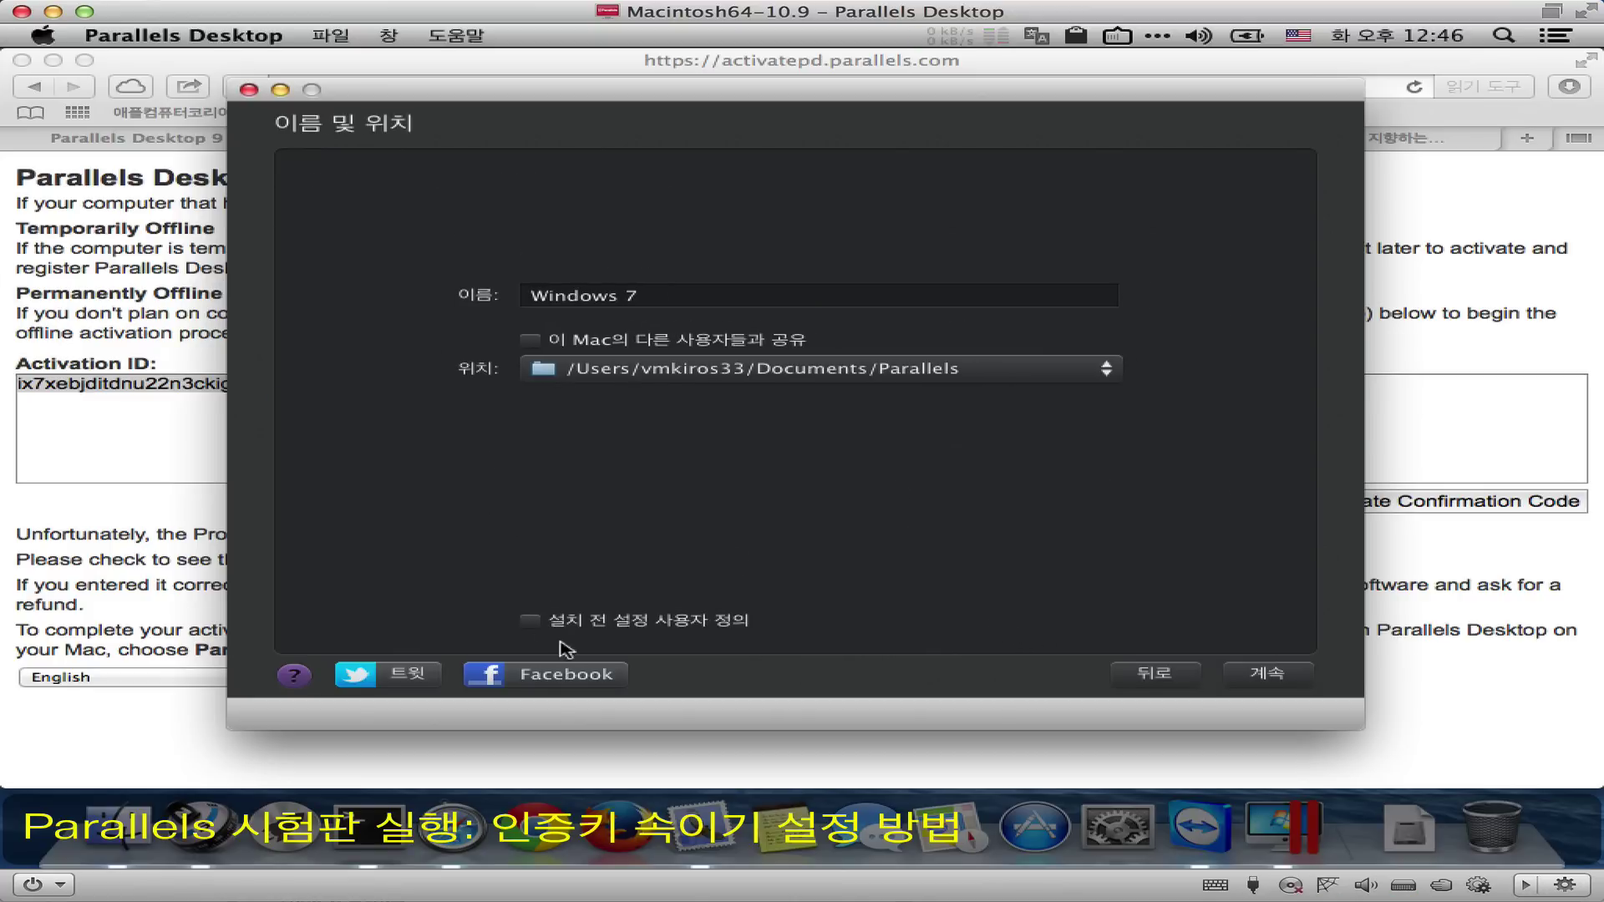
pyautogui.click(1273, 673)
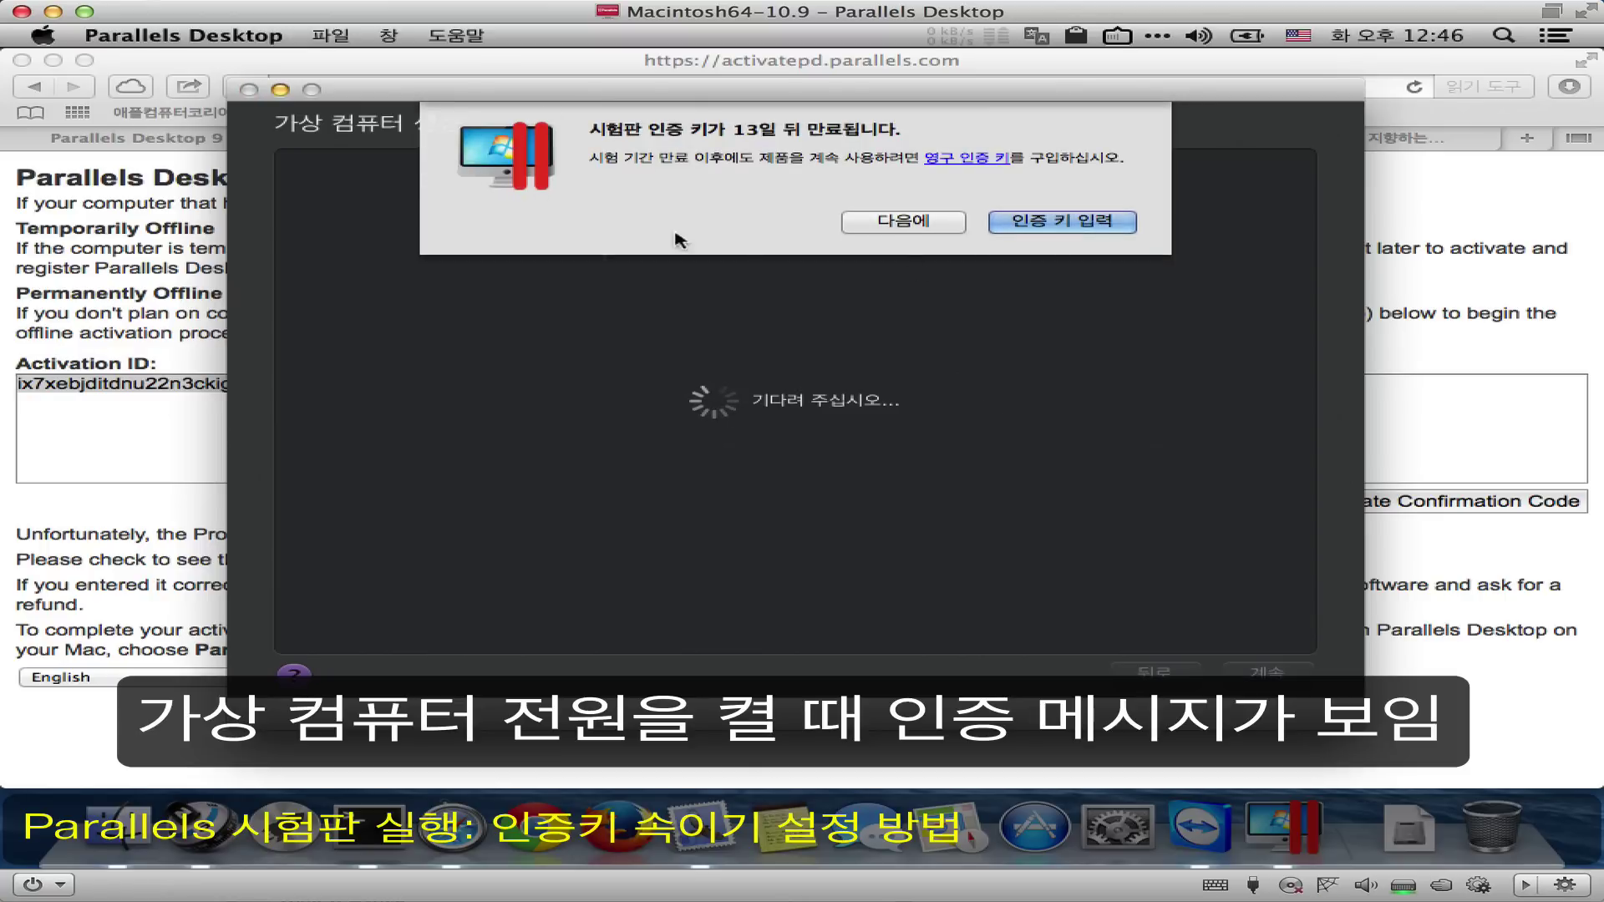
# - Postpone the trial key, dismiss the hypervisor warning, and quit Parallels Desktop
pyautogui.click(919, 224)
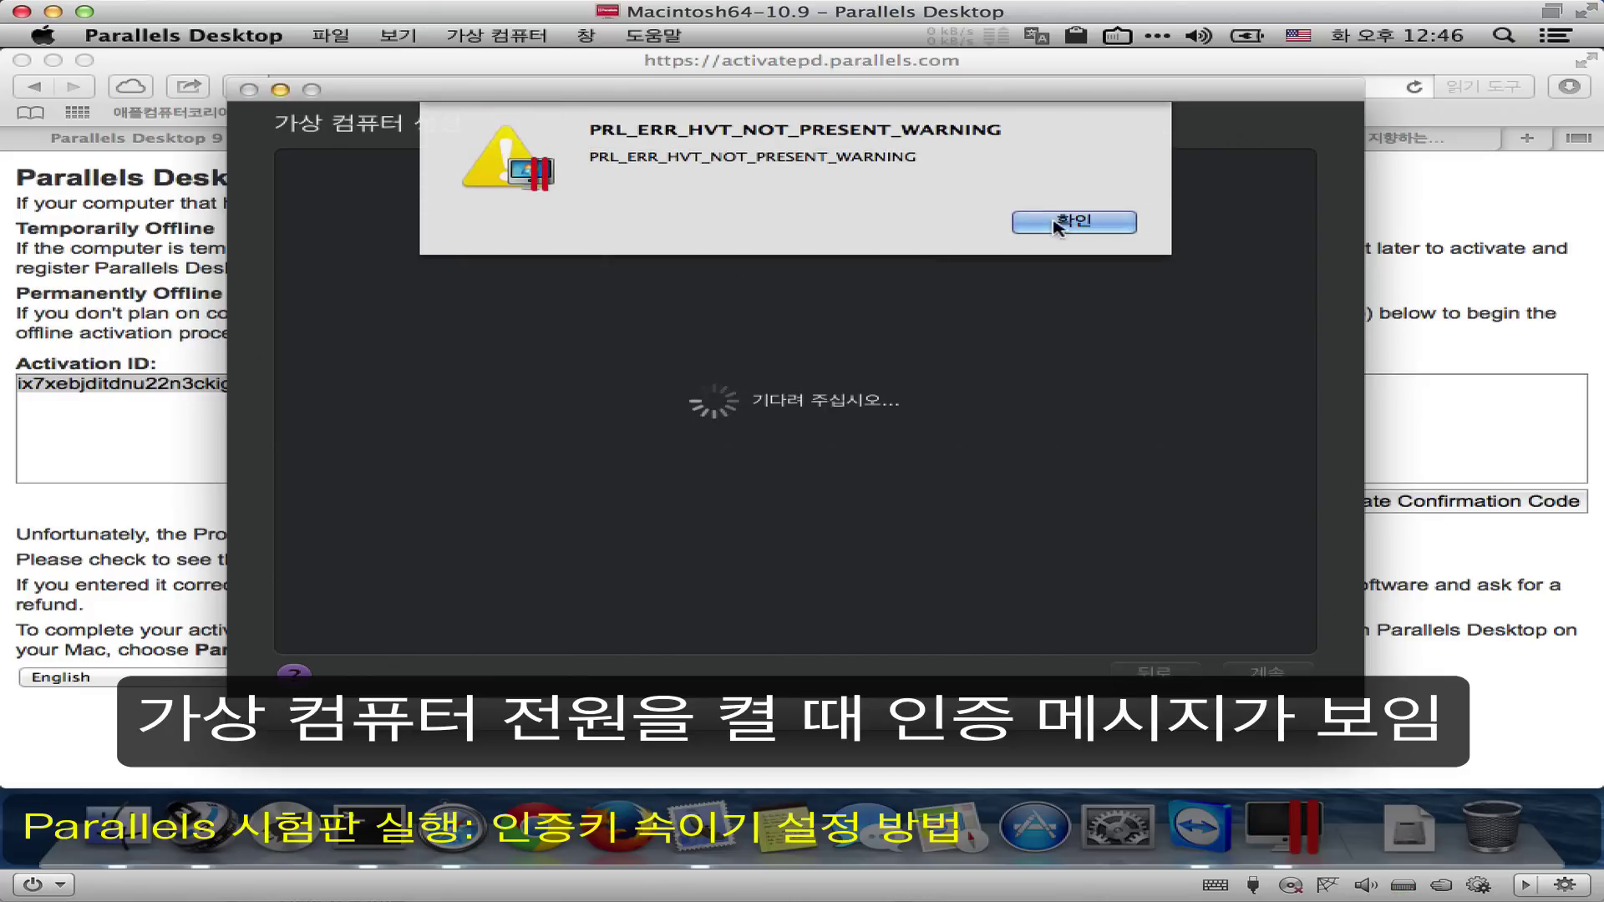
pyautogui.click(1061, 219)
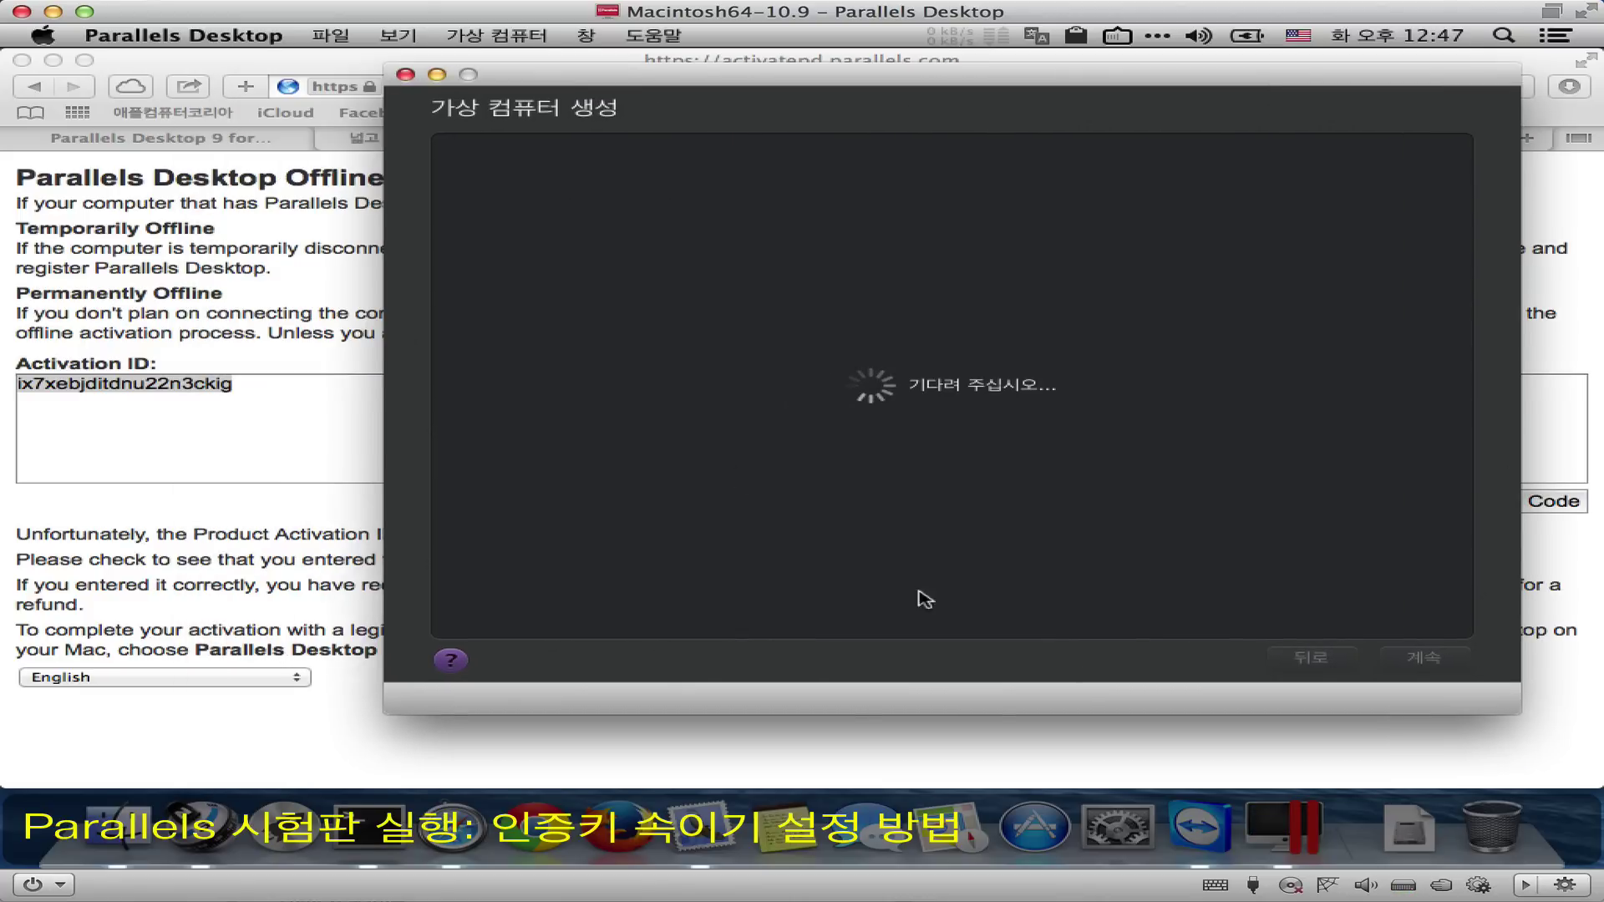
pyautogui.rightClick(1263, 850)
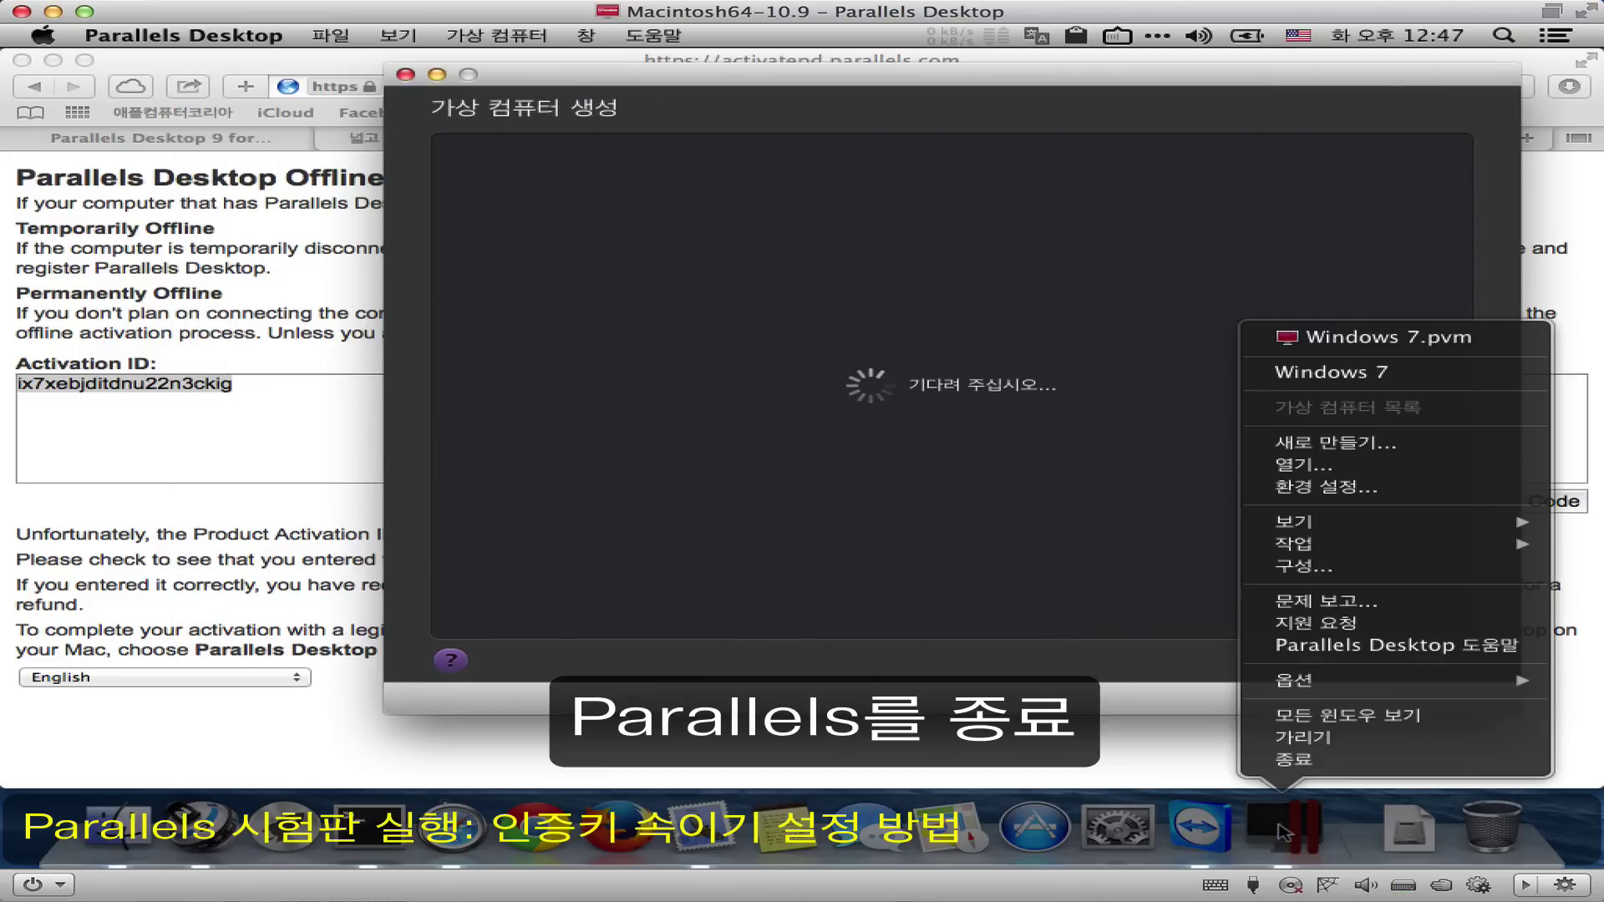
pyautogui.click(1295, 757)
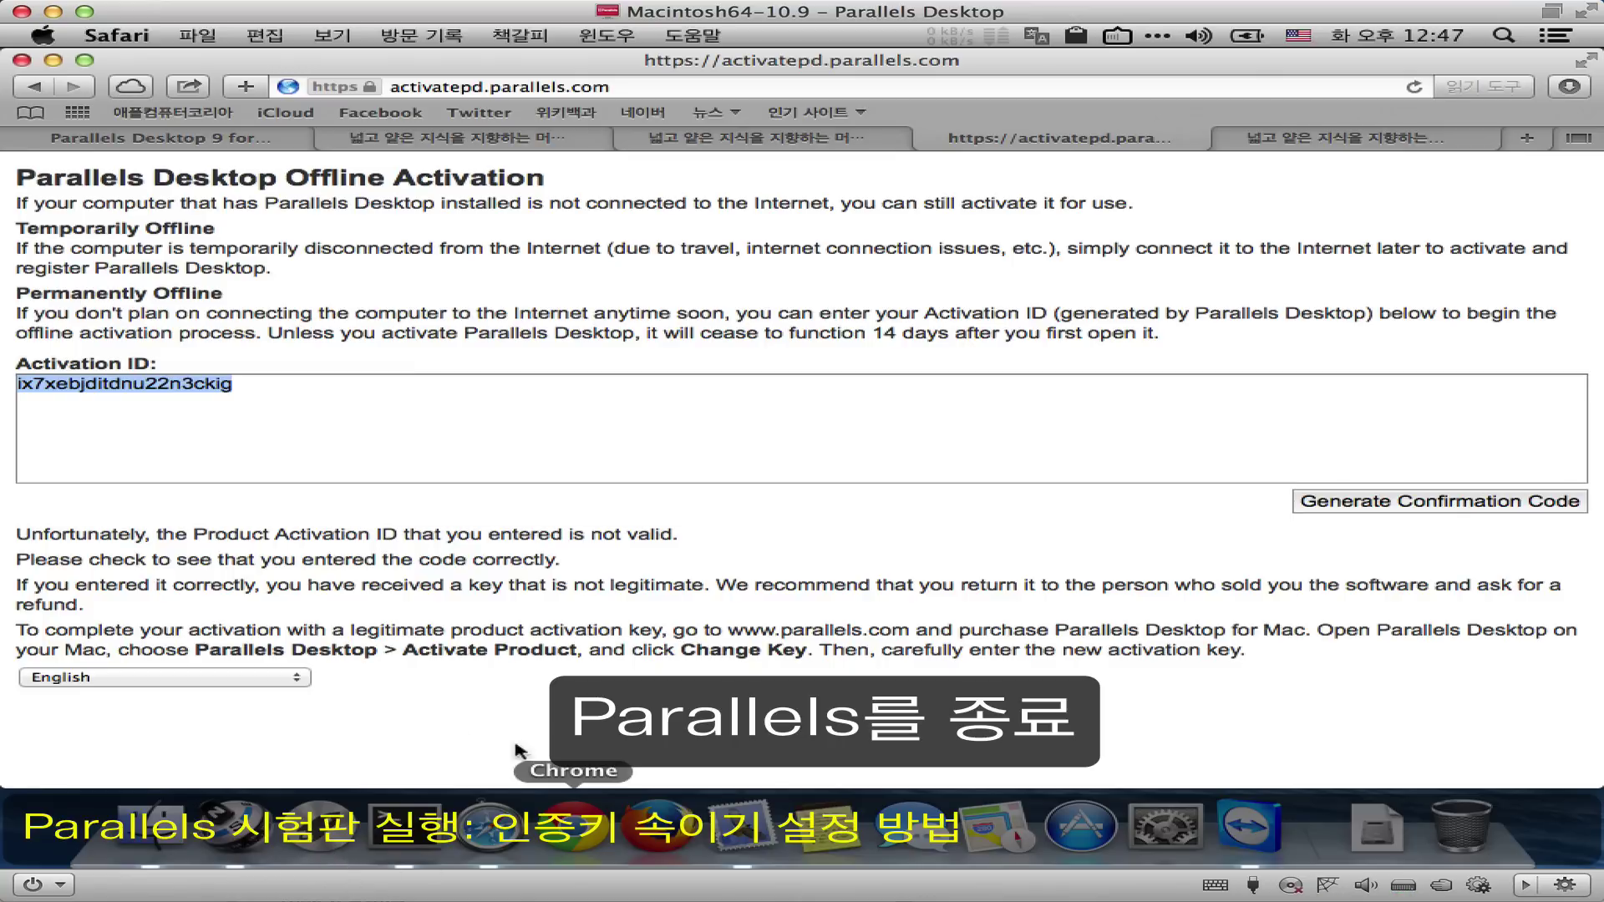
# - Delete the old value on the Key line of licenses.xml in vim
pyautogui.click(397, 828)
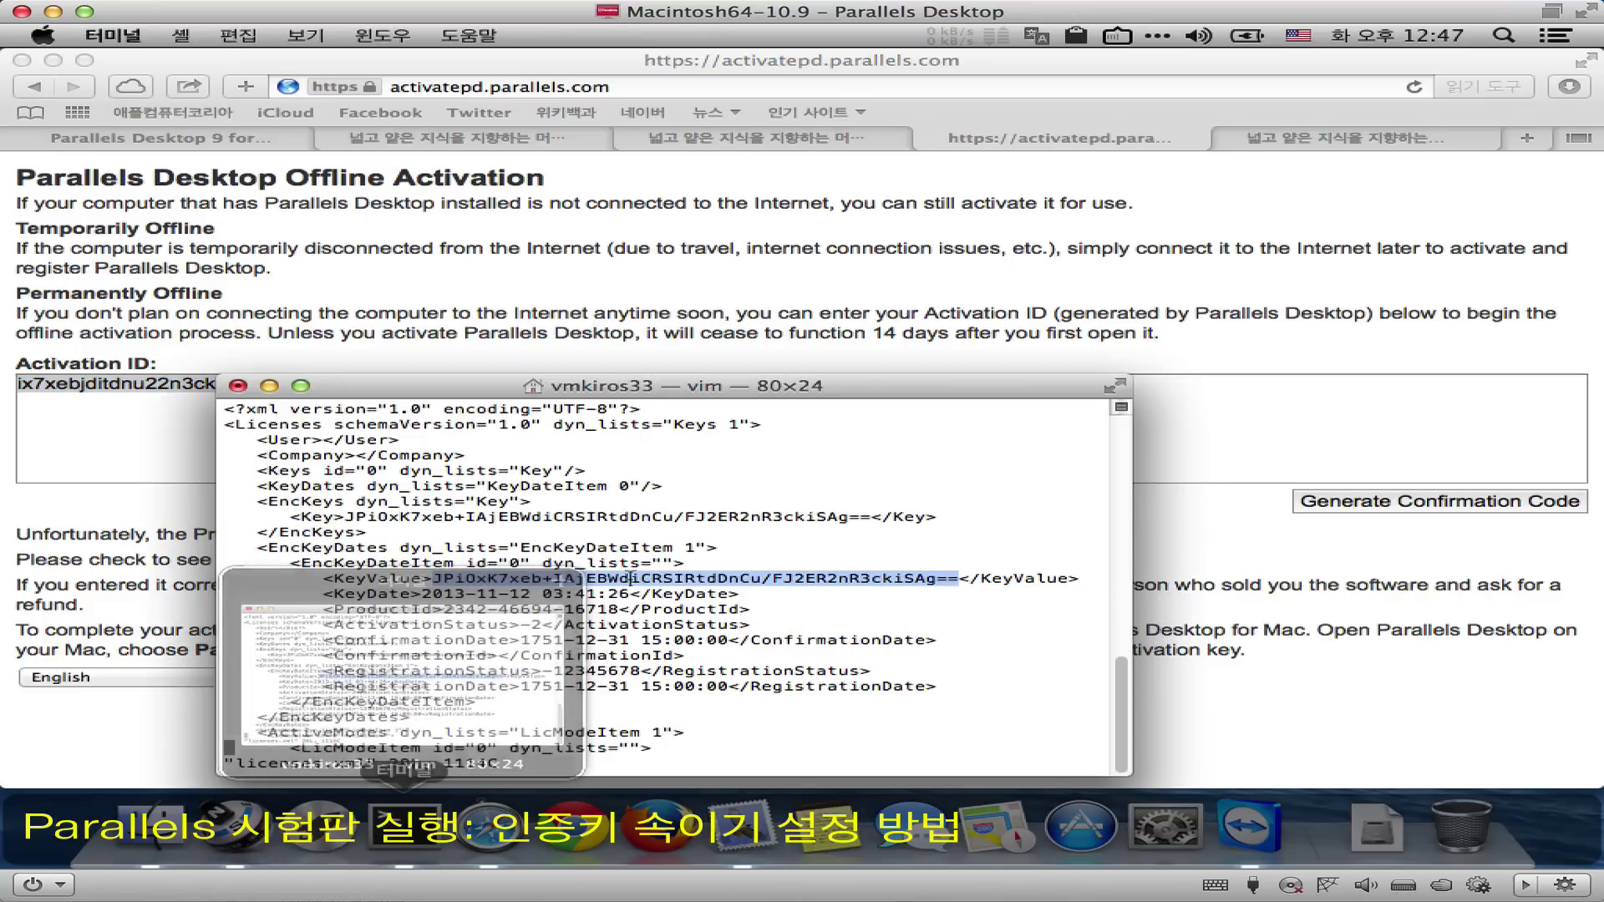
pyautogui.press('Up')
pyautogui.press('Up')
pyautogui.press('Up')
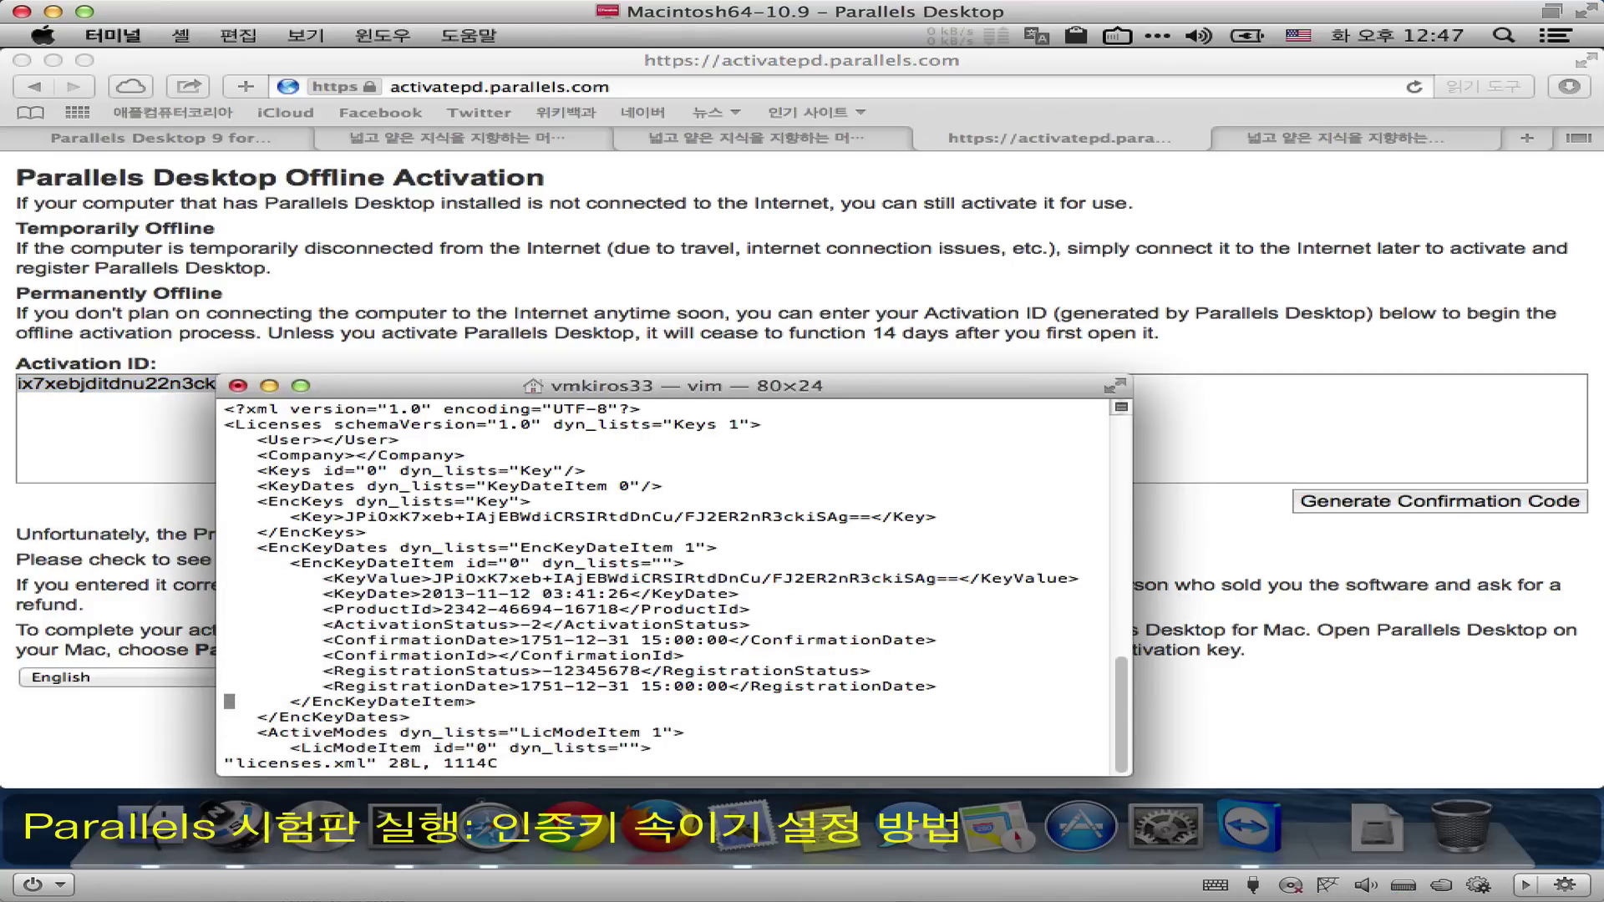
pyautogui.press('Up')
pyautogui.press('d')
pyautogui.press('t')
pyautogui.press('/')
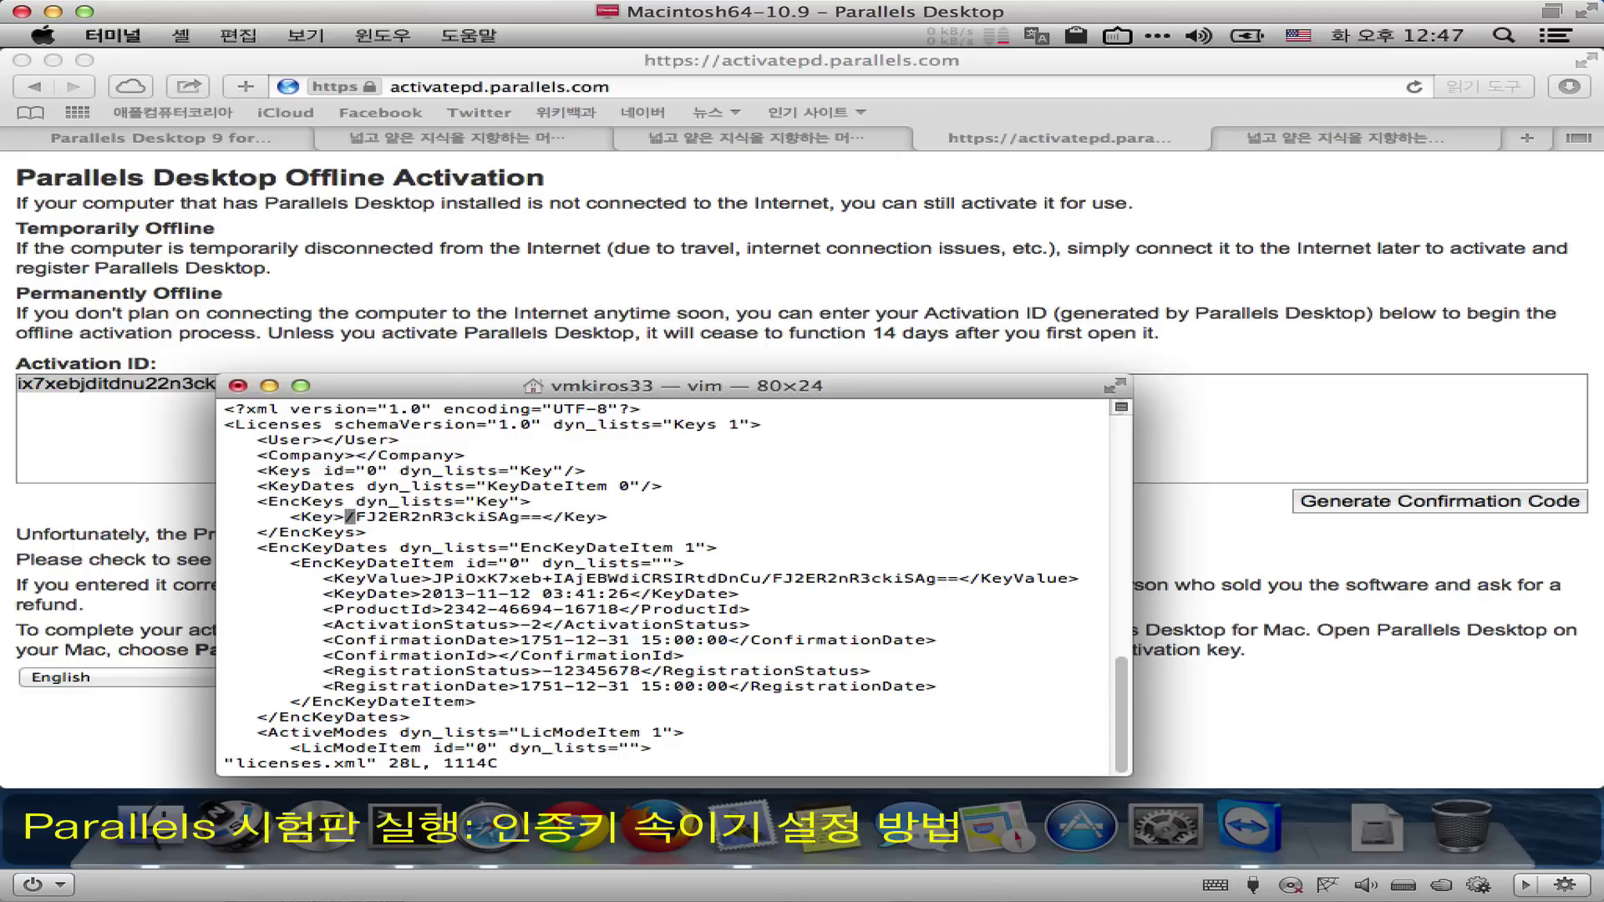
pyautogui.press('d')
pyautogui.press('t')
pyautogui.press('K')
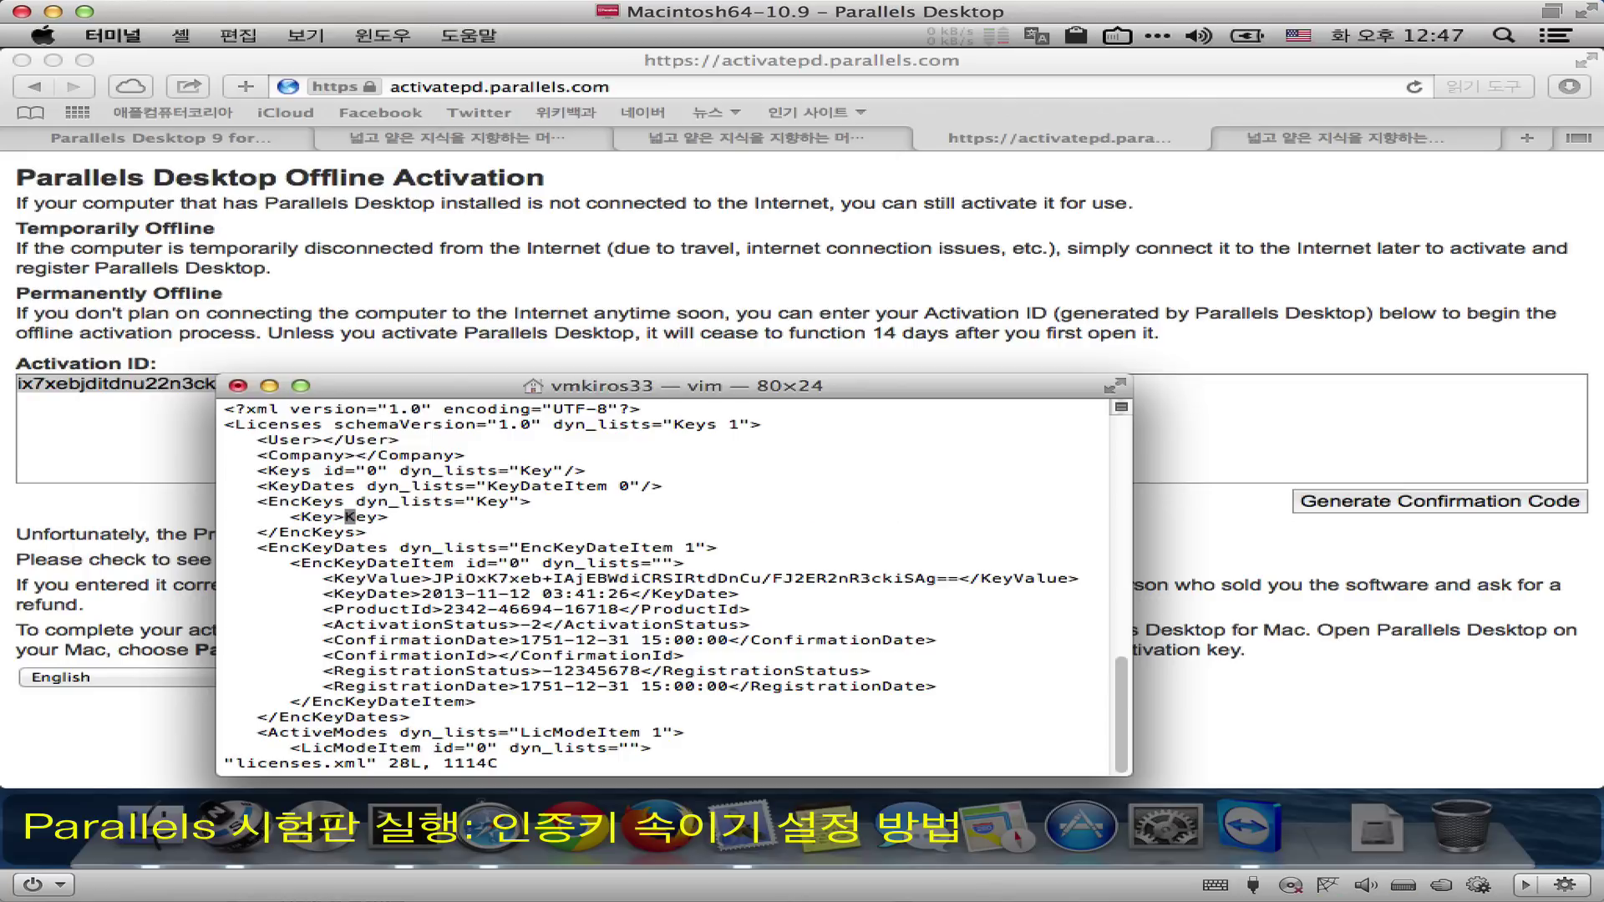
# - Paste the generated activation ID as the key, restore the closing tag, and save with :wq
pyautogui.press('i')
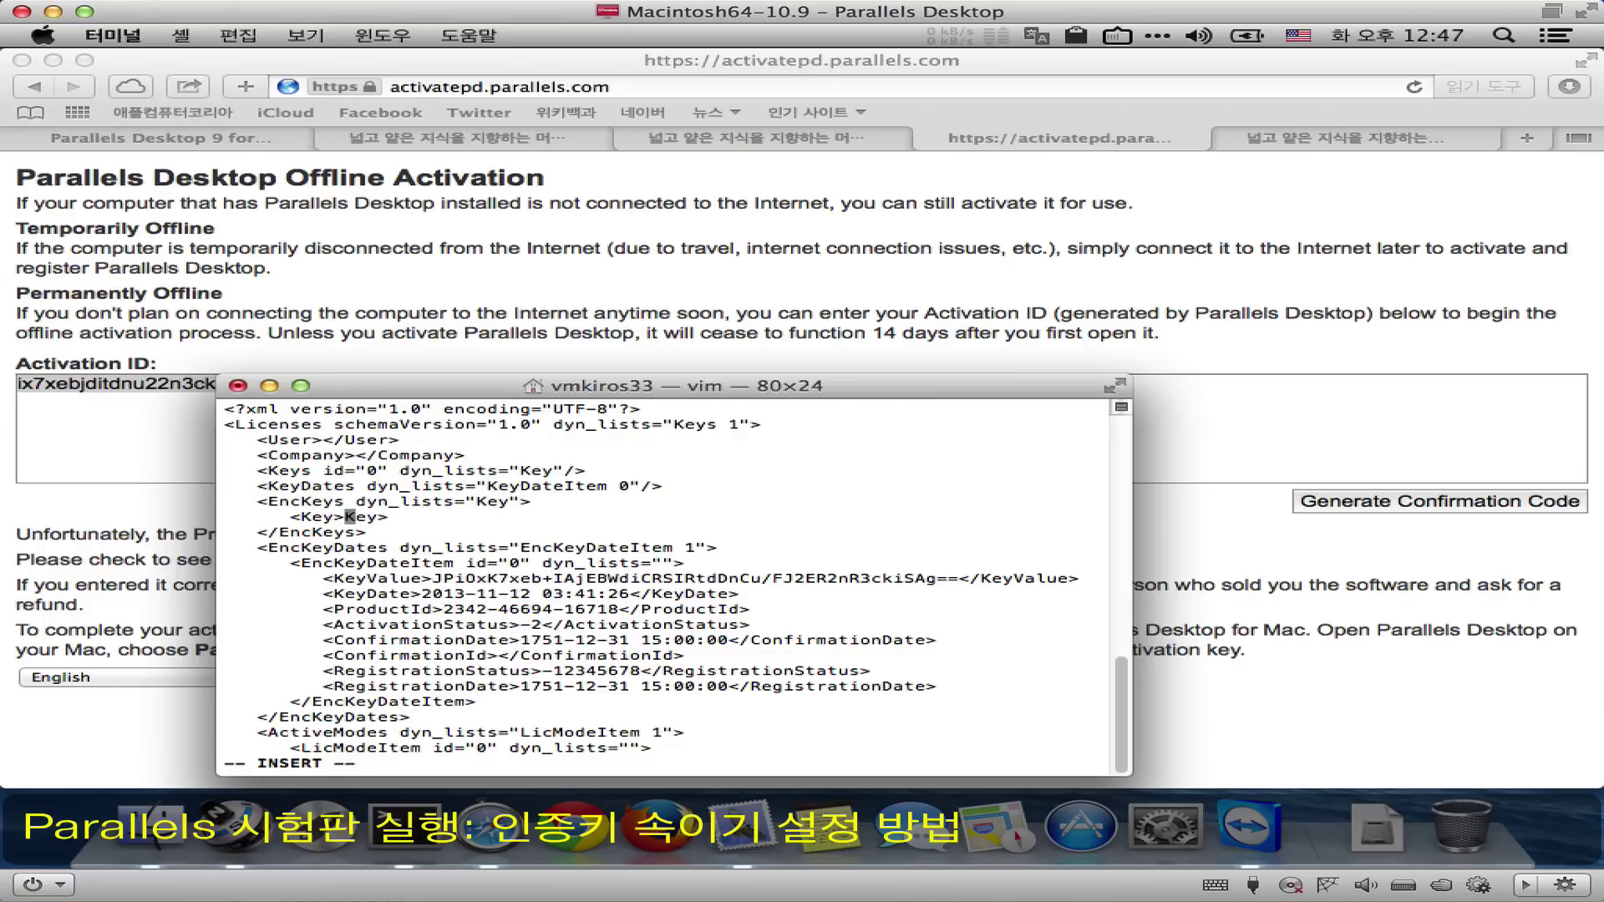
pyautogui.write('</')
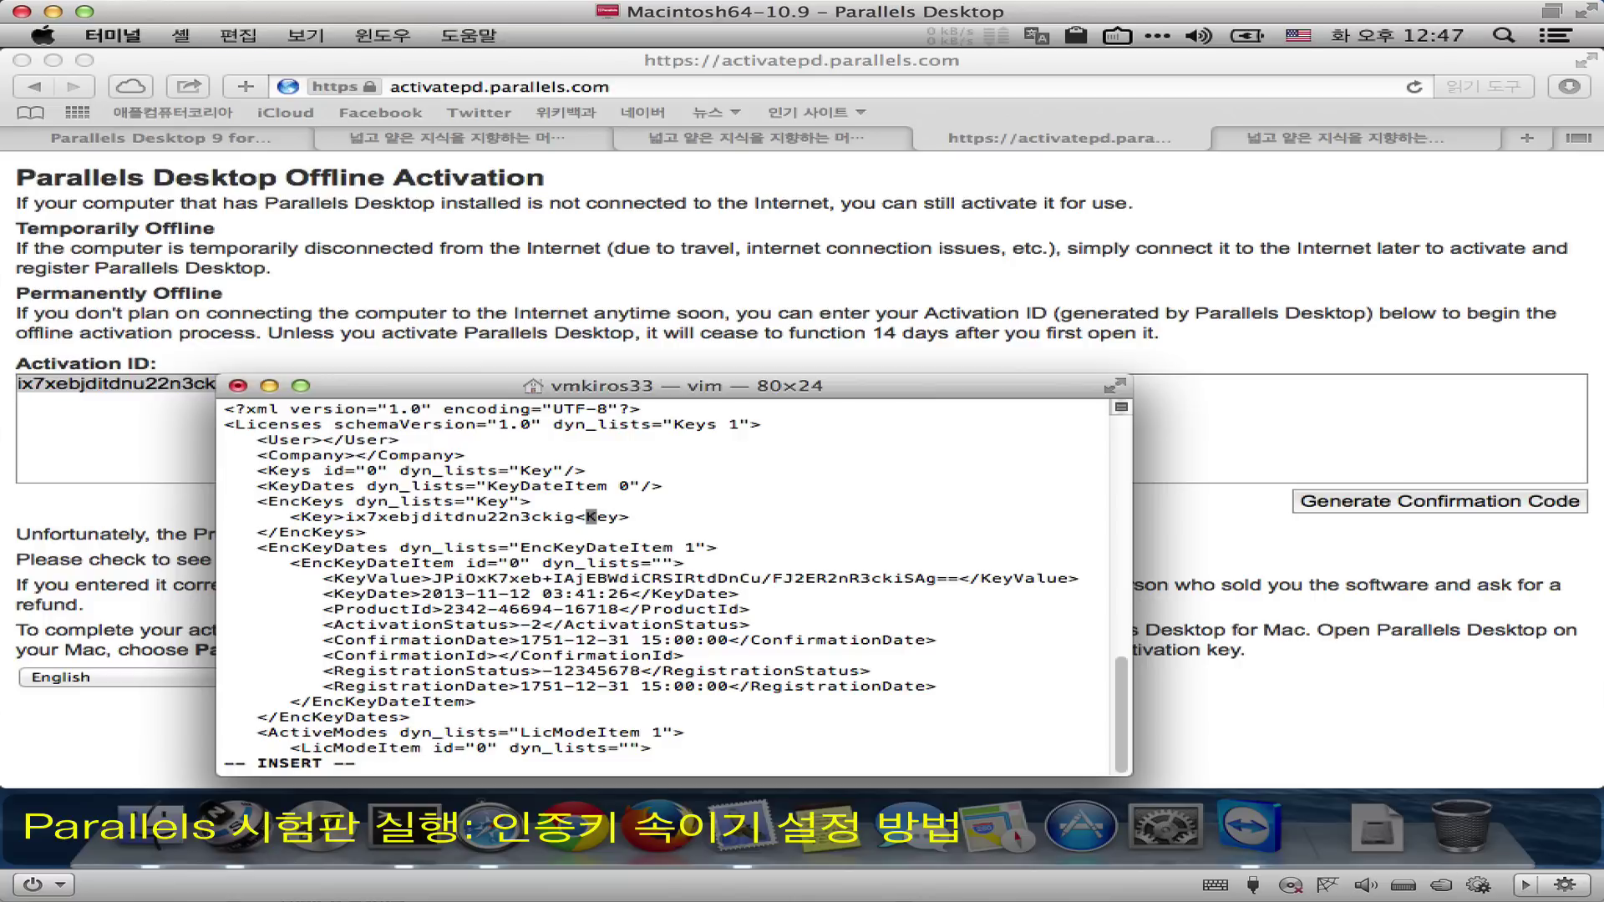
pyautogui.press('Escape')
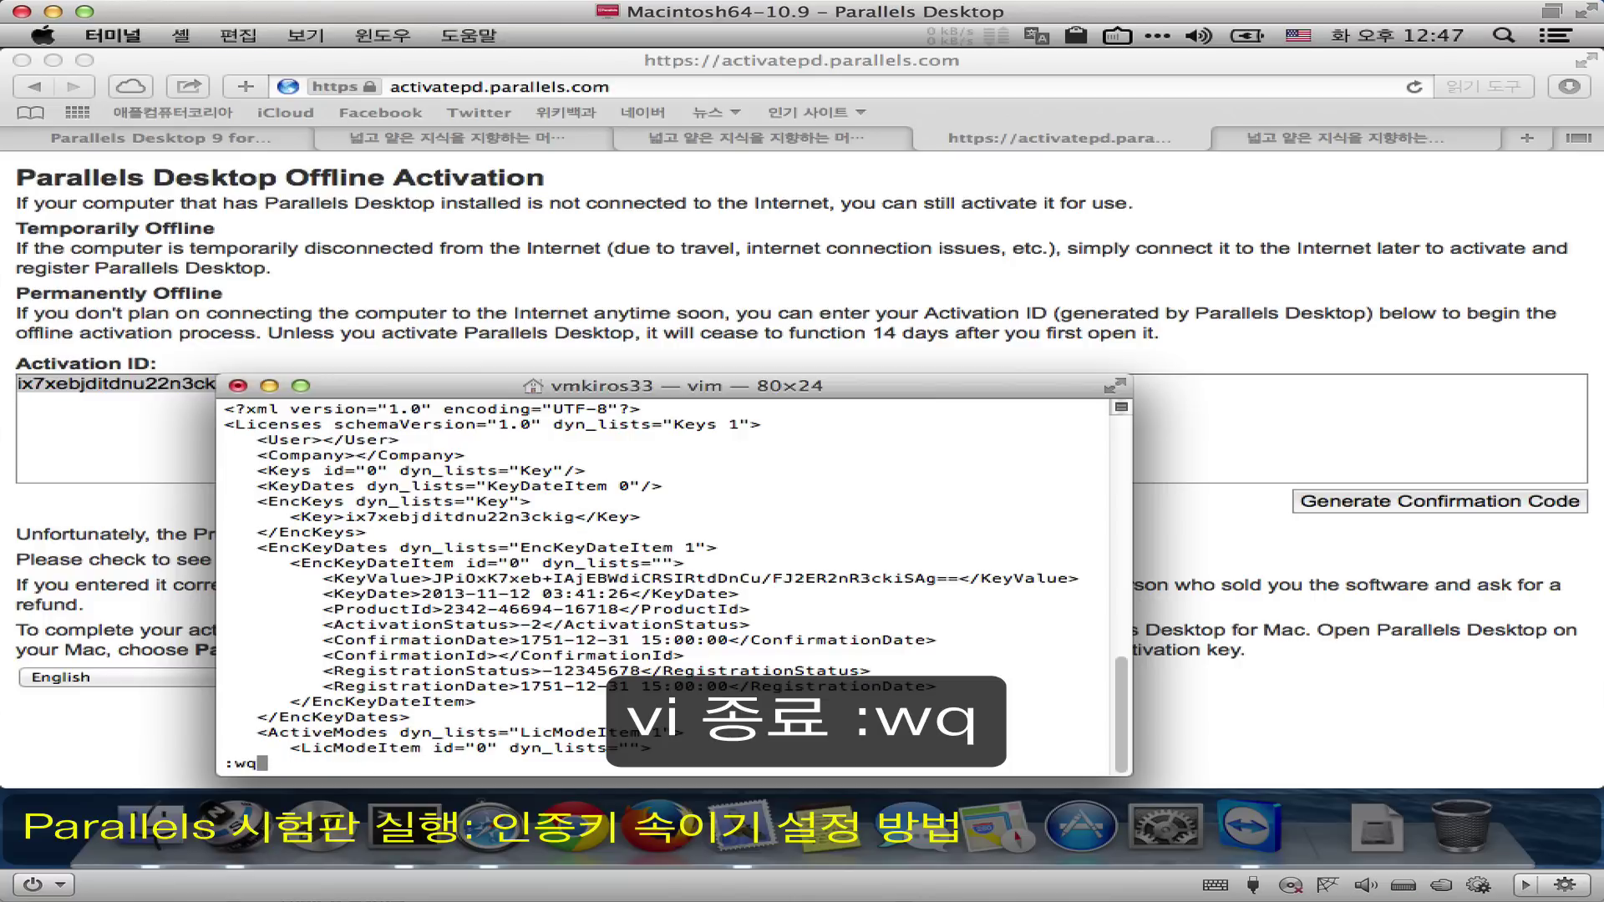
pyautogui.write(':wq')
pyautogui.press('Return')
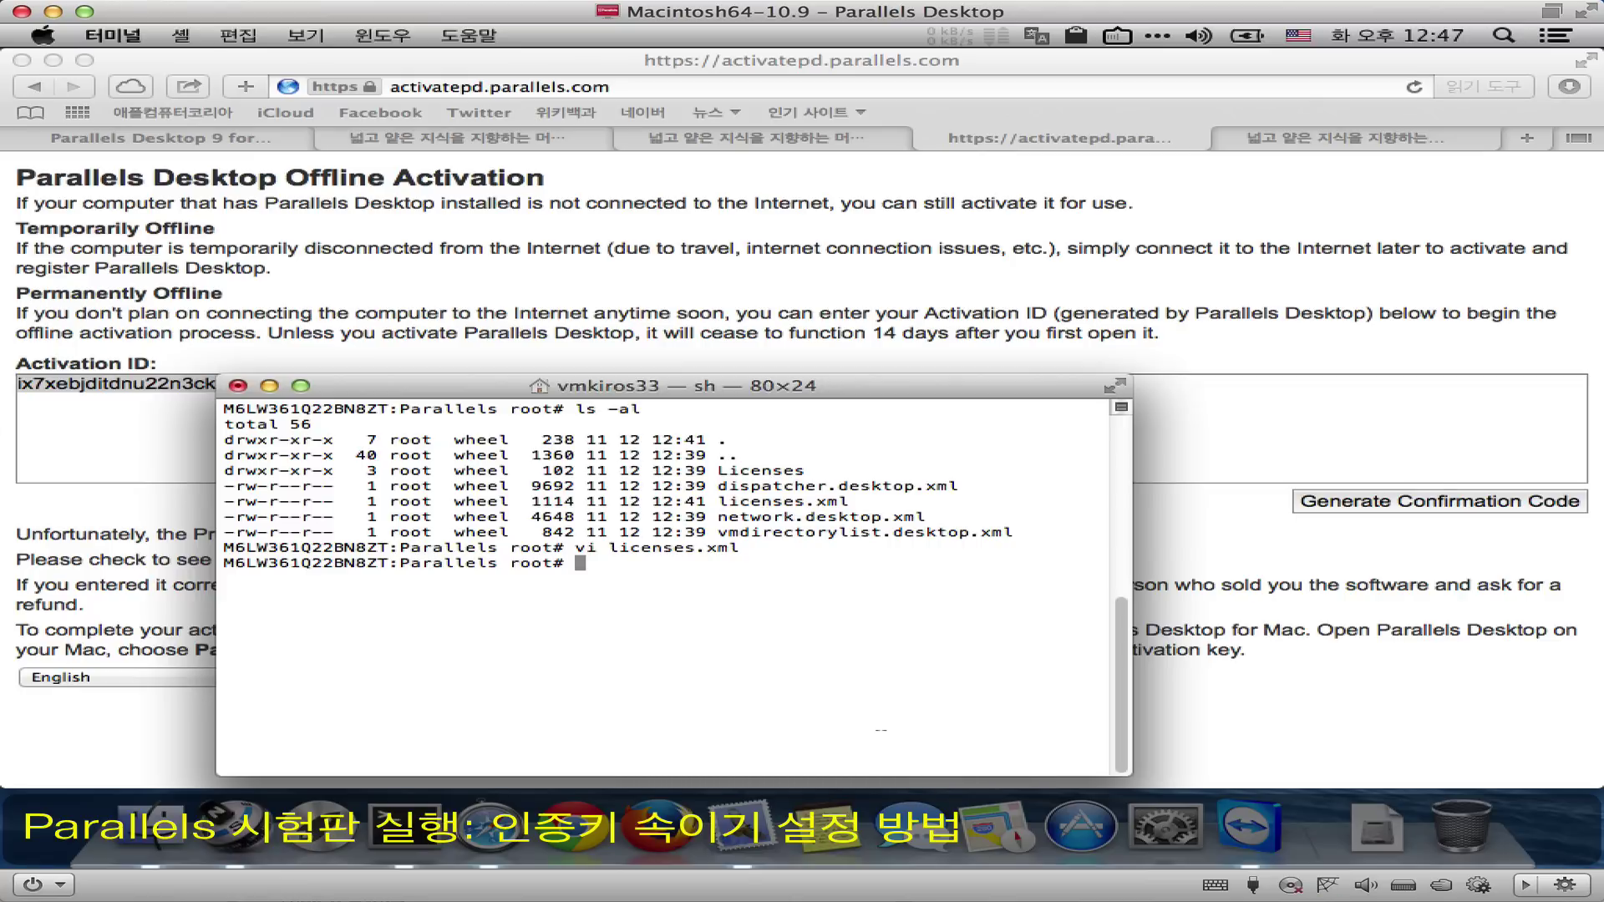
pyautogui.press('super+space')
# - Launch Parallels Desktop via search and show its product activation window
pyautogui.write('para')
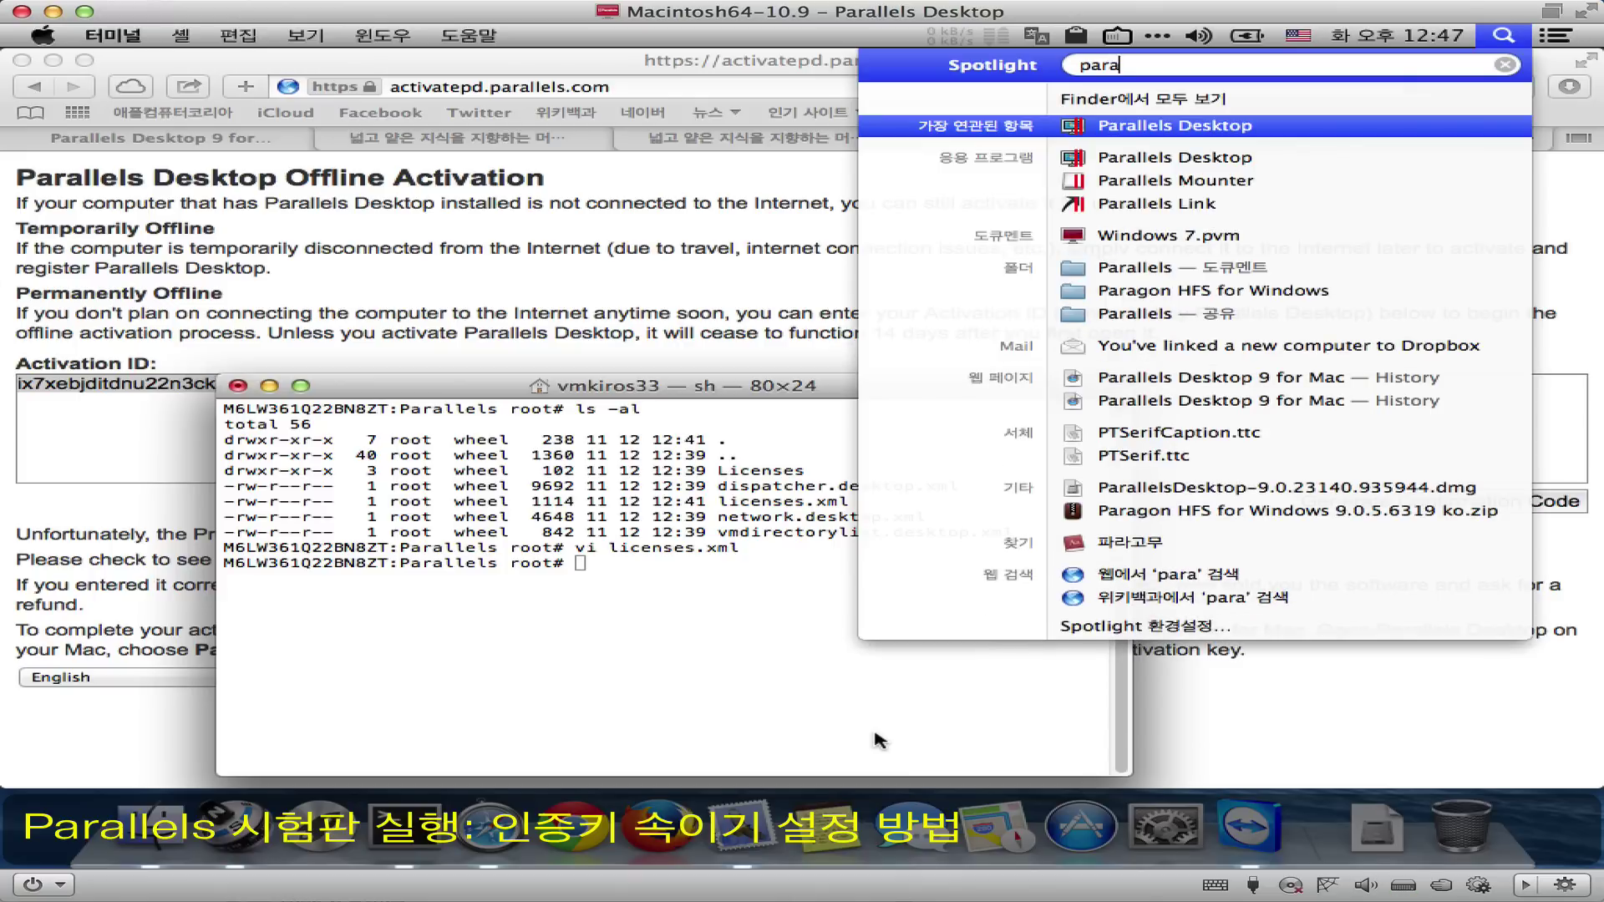
pyautogui.press('Return')
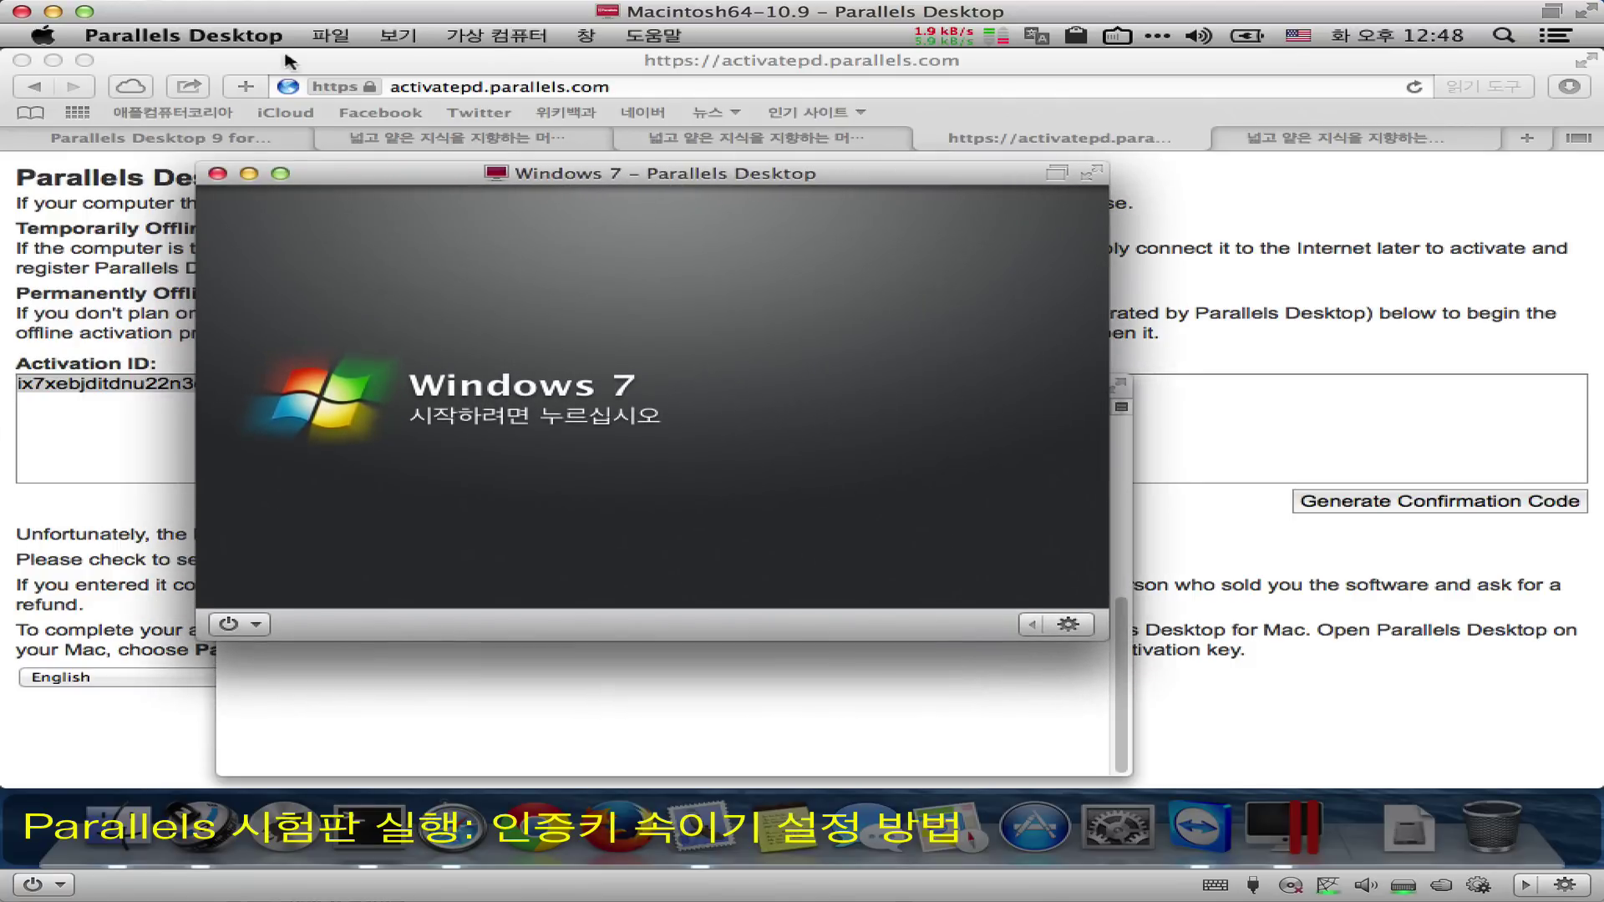
pyautogui.click(141, 34)
pyautogui.click(157, 126)
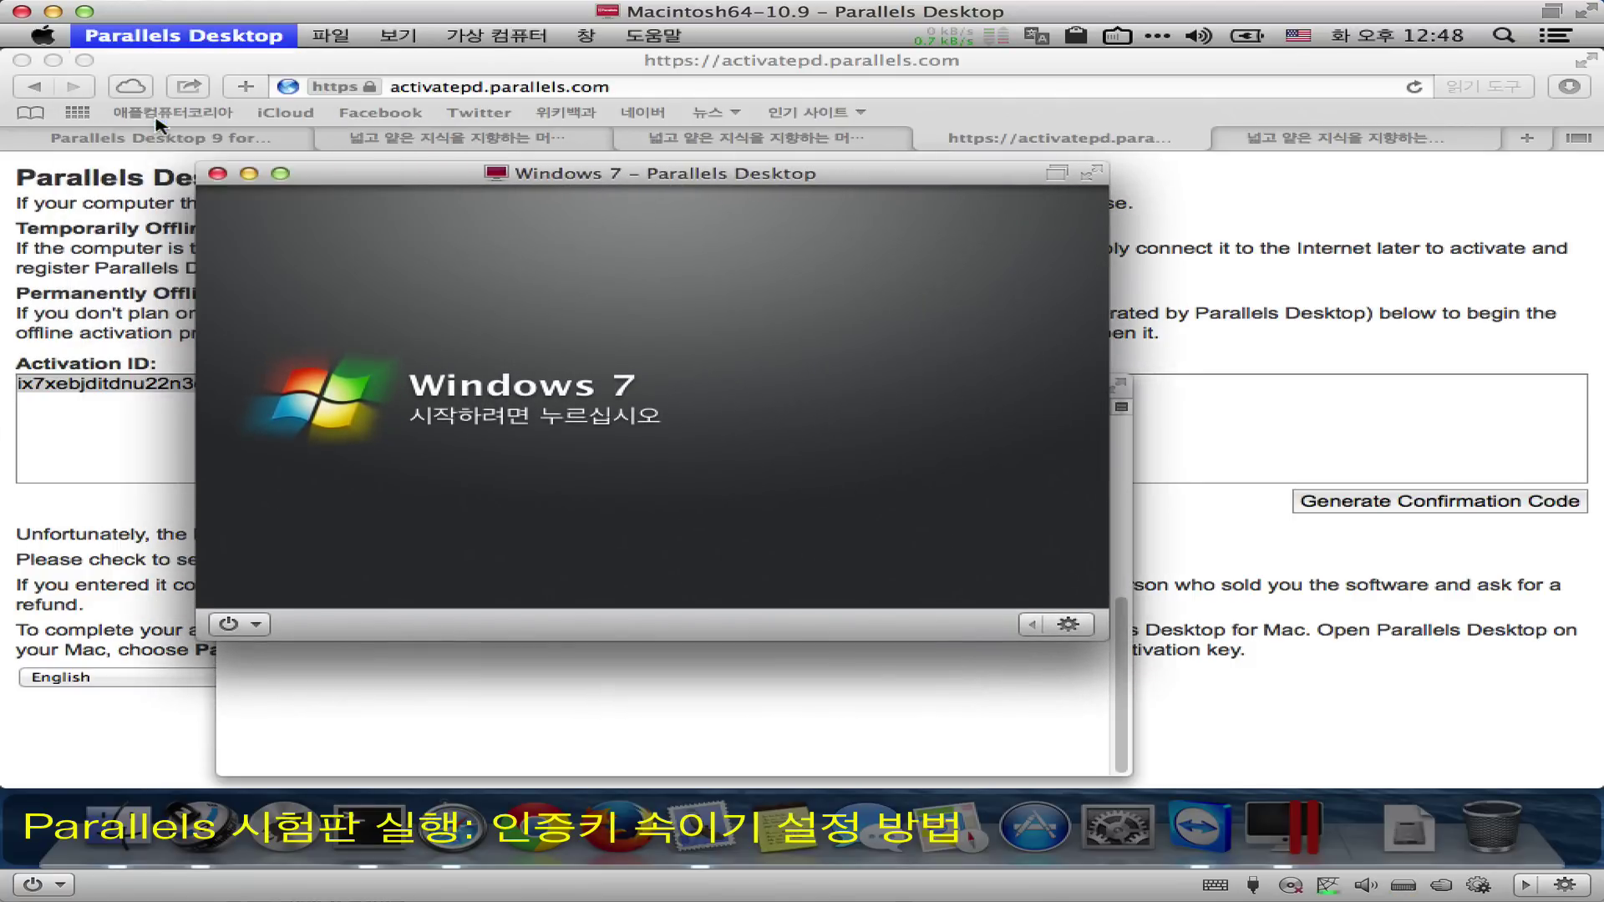
pyautogui.moveTo(940, 151); pyautogui.dragTo(909, 94)
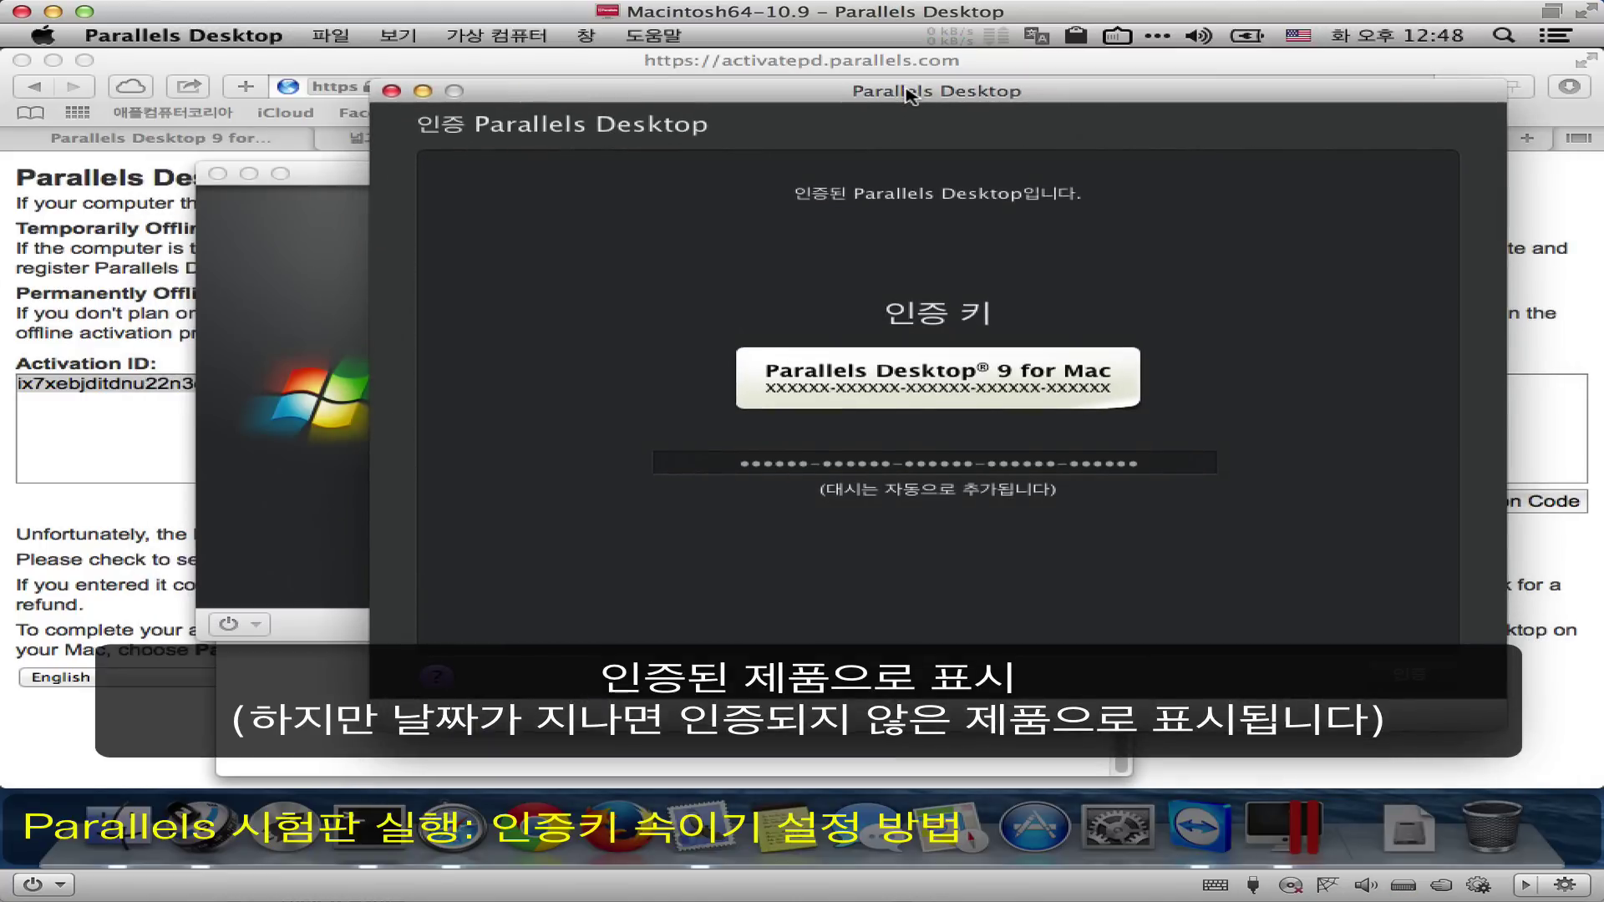
# - Start the Windows 7 virtual machine and dismiss the hypervisor and kernel conflict warnings
pyautogui.click(303, 267)
pyautogui.click(333, 398)
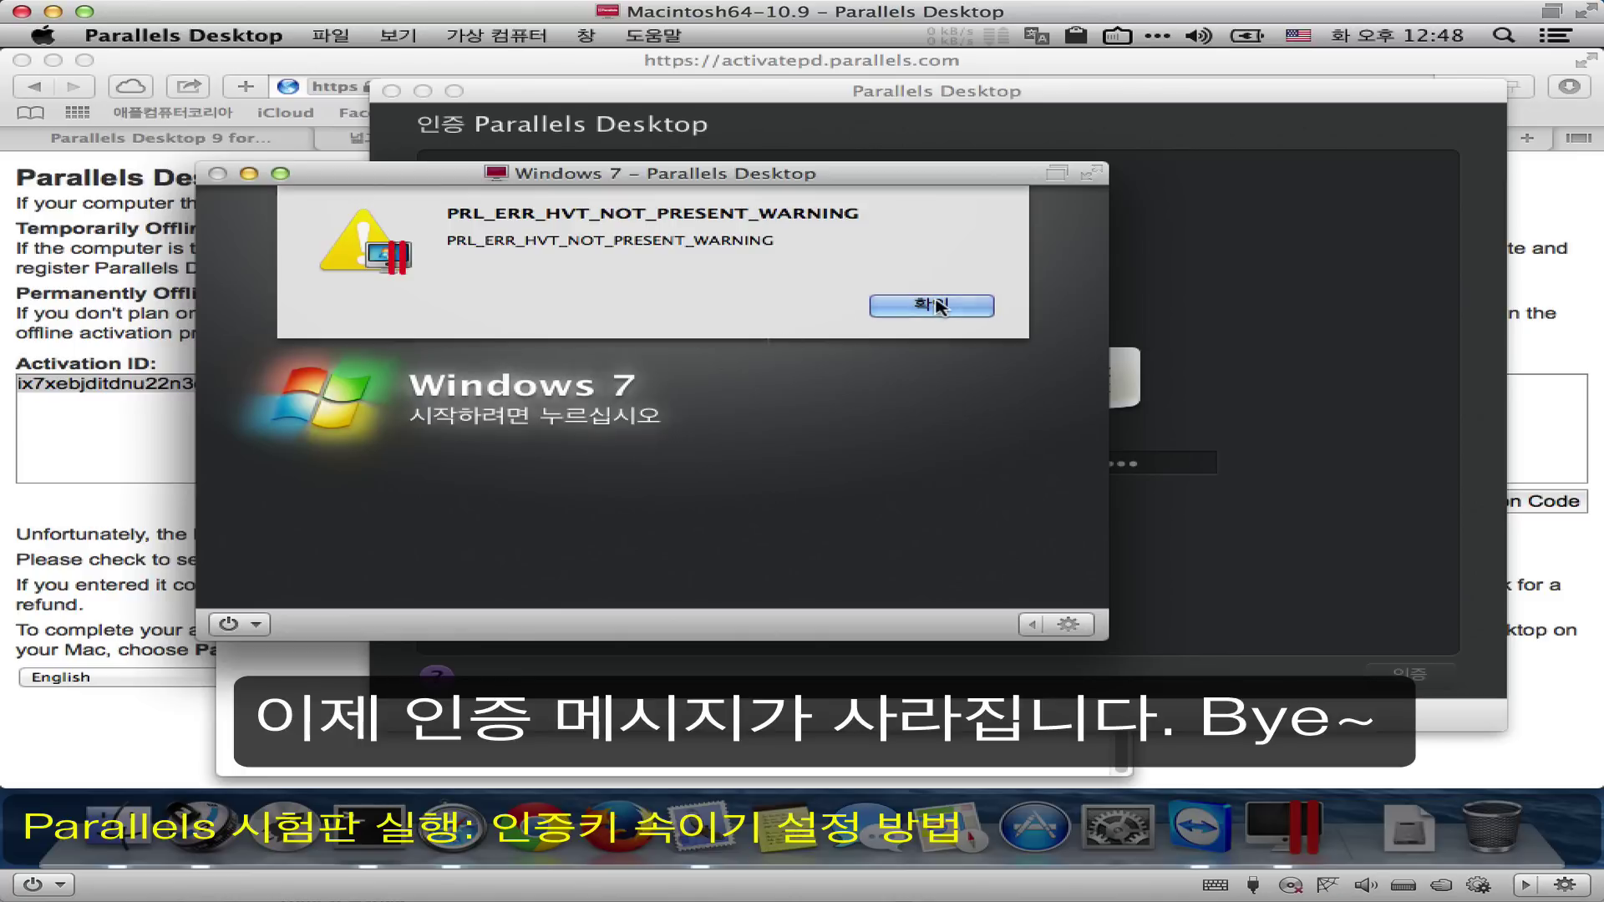
pyautogui.click(936, 306)
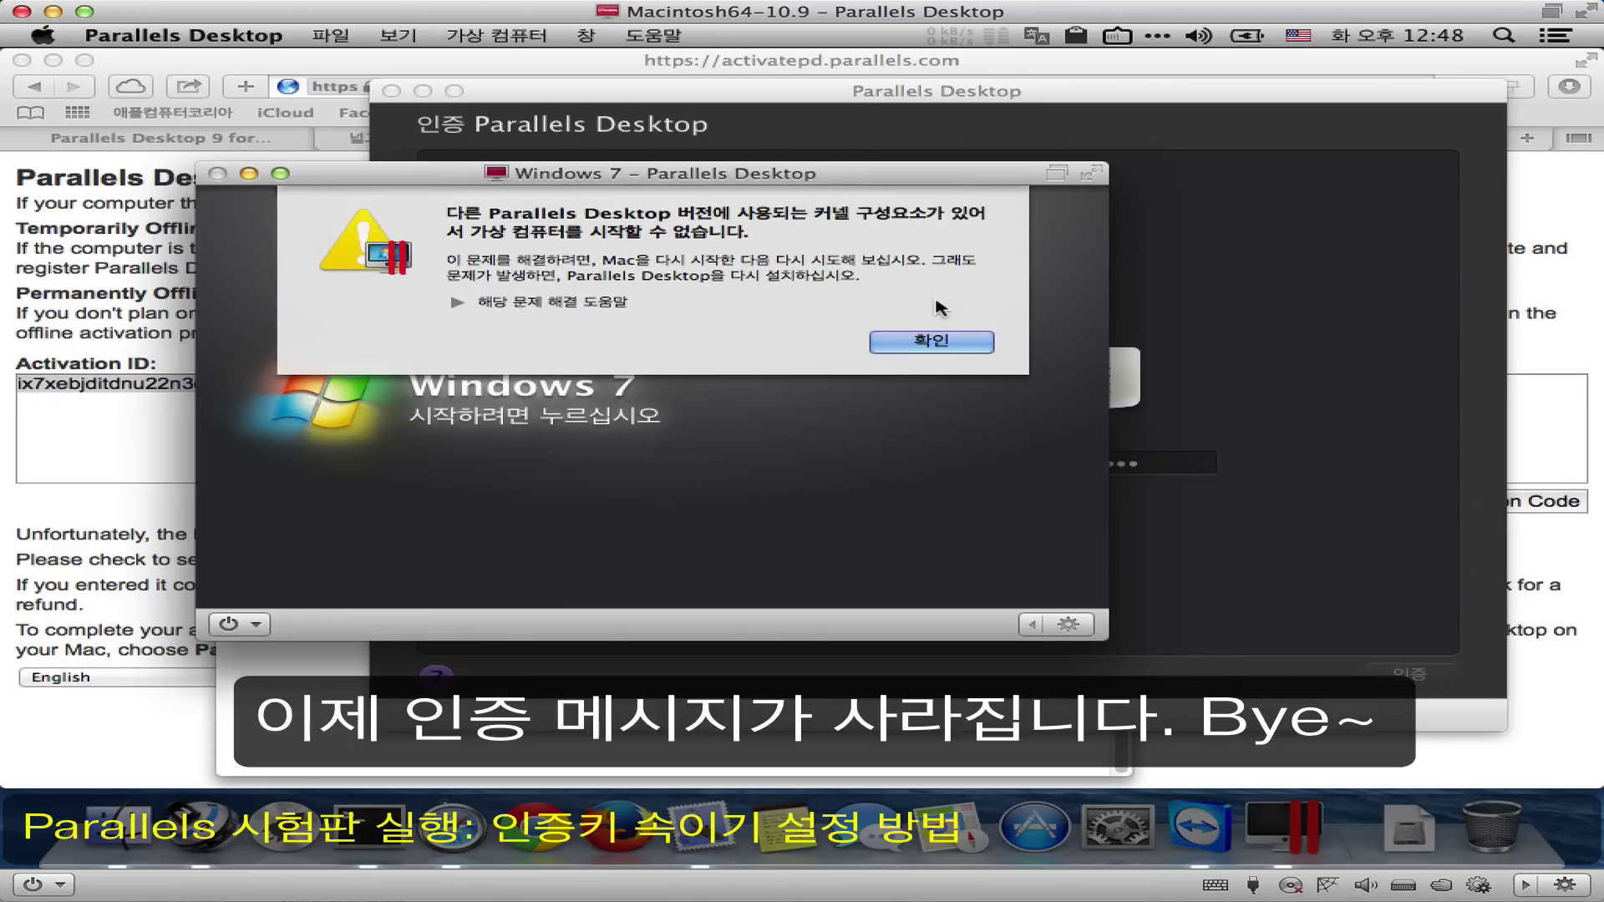
pyautogui.click(950, 342)
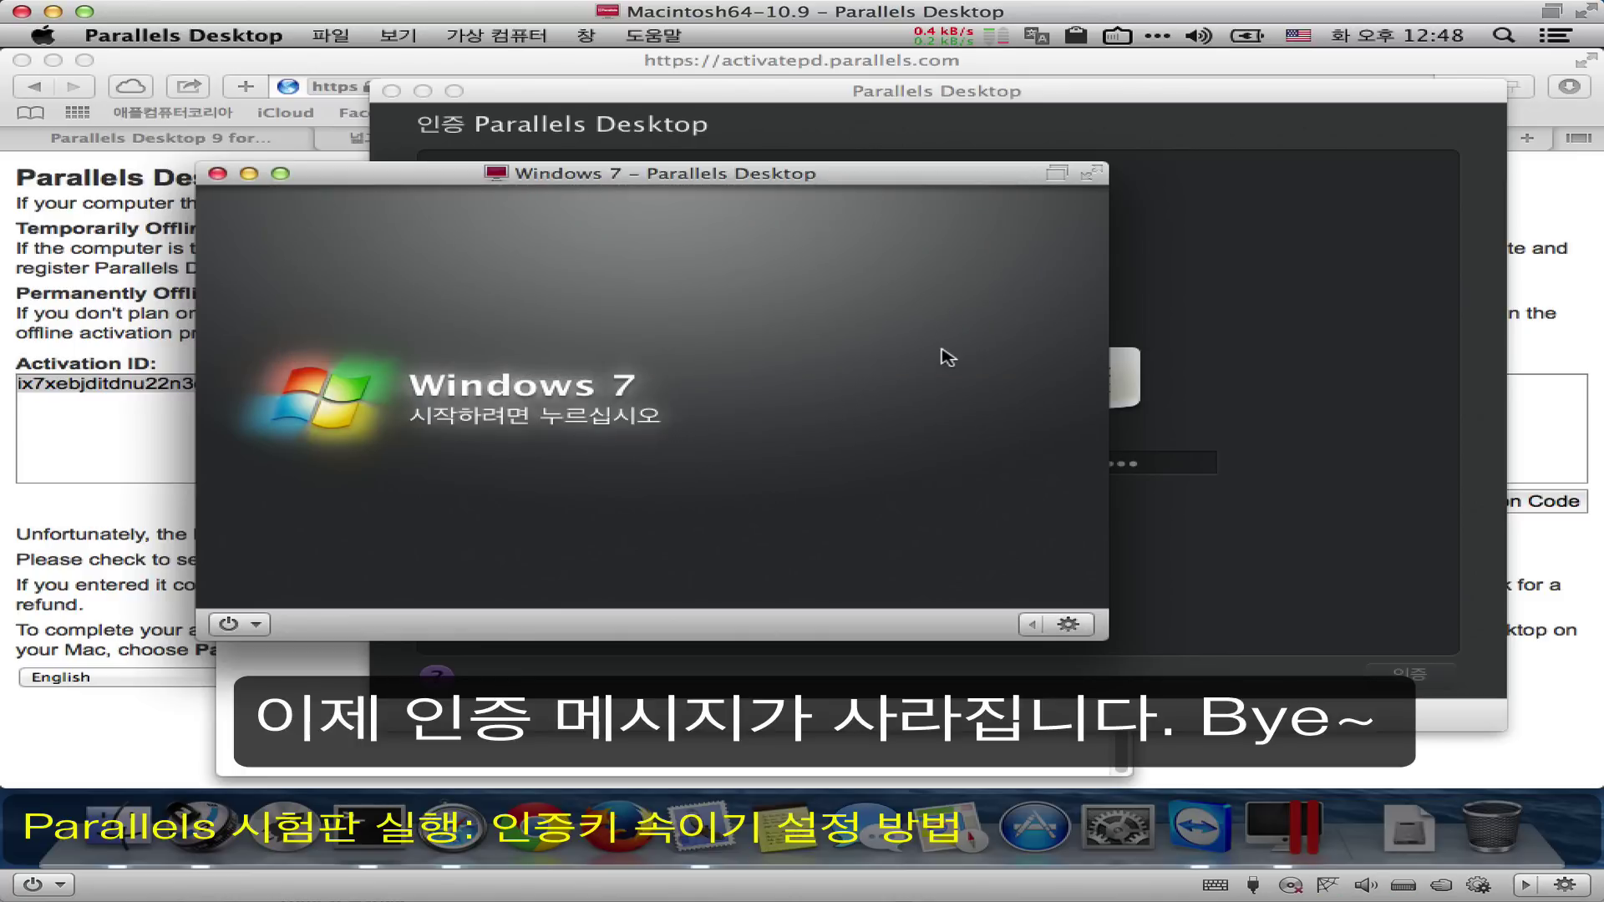